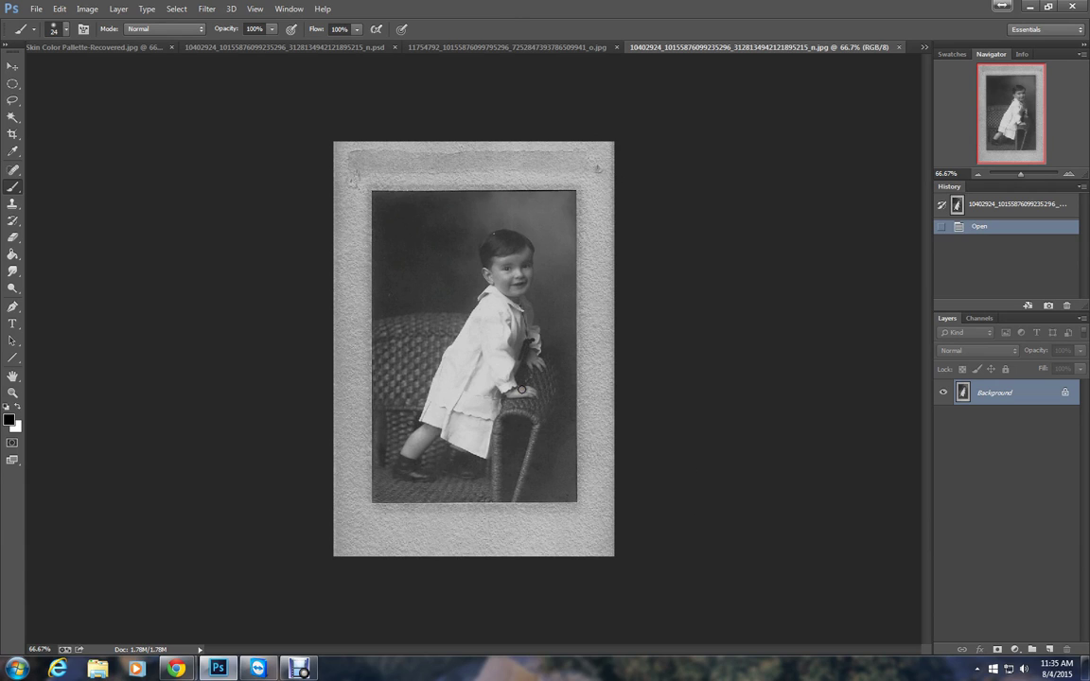
Switch among the open tabs and finish on the woman's sepia portrait
{"action": "left_click", "coordinate": [483, 48]}
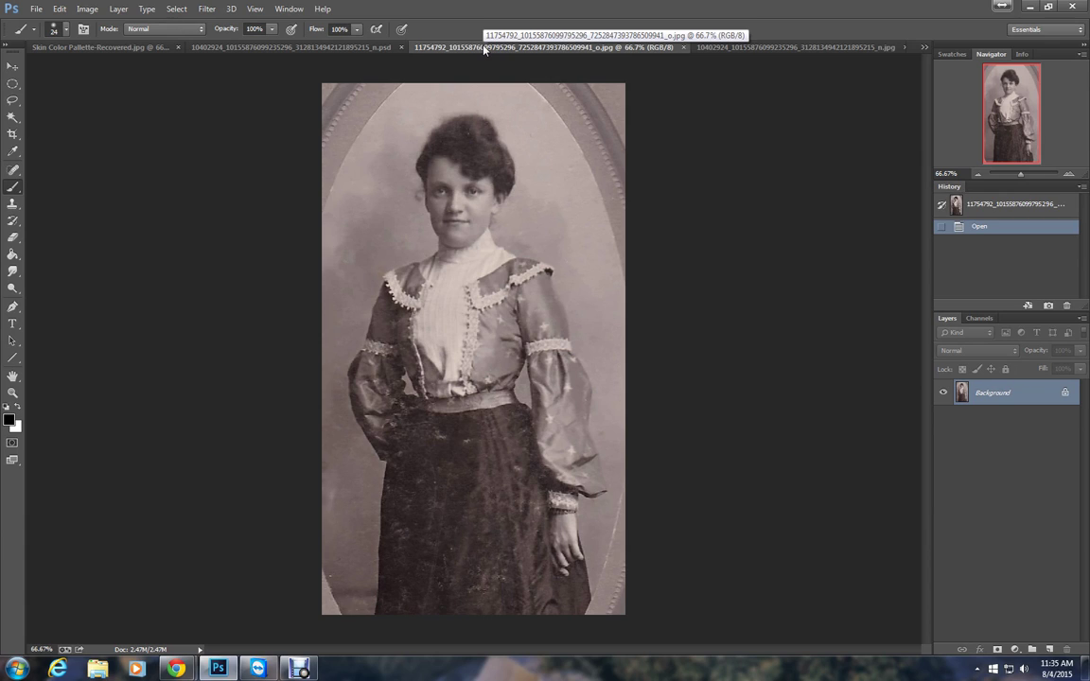
{"action": "left_click", "coordinate": [747, 50]}
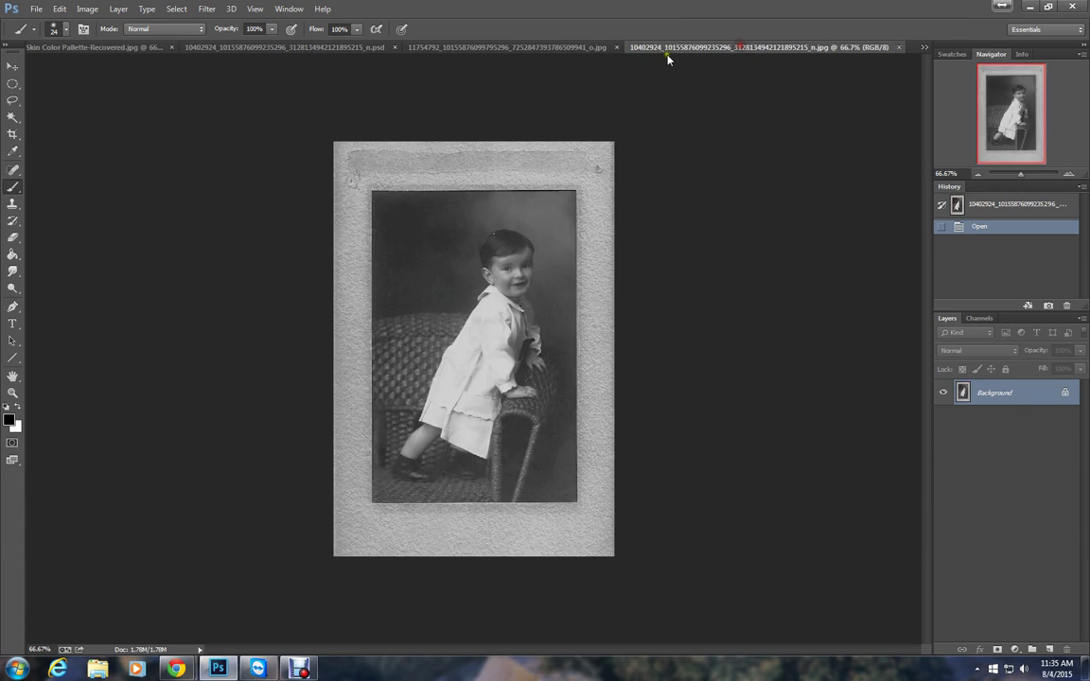
{"action": "left_click", "coordinate": [512, 47]}
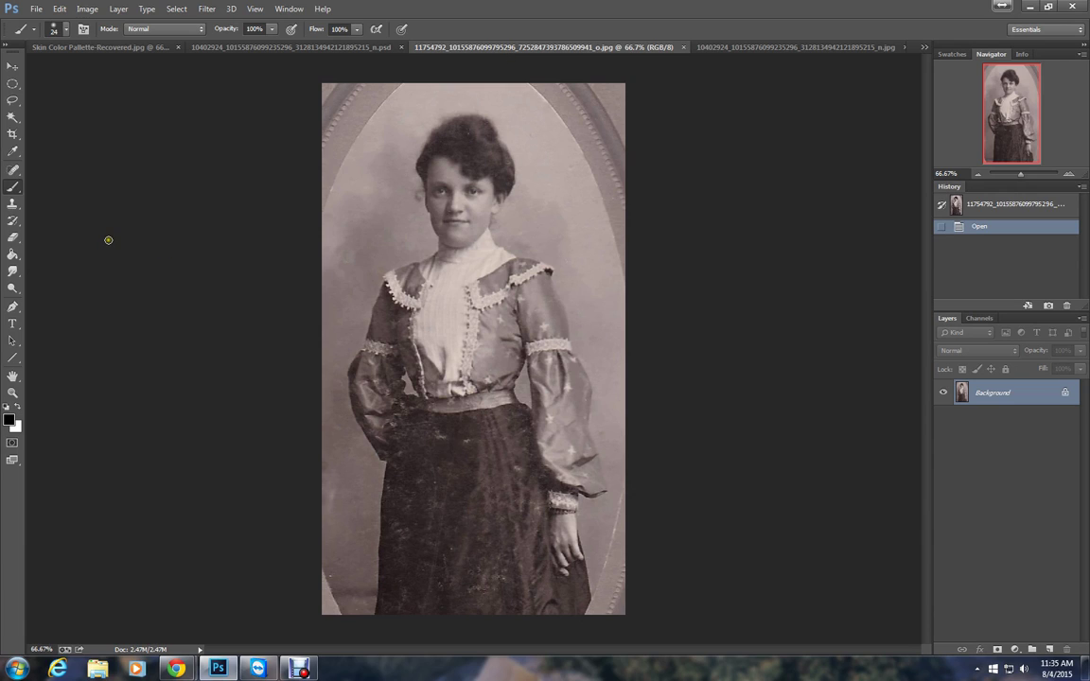
With the Lasso Tool, trace a loose freehand selection around the woman's figure
{"action": "left_click", "coordinate": [12, 103]}
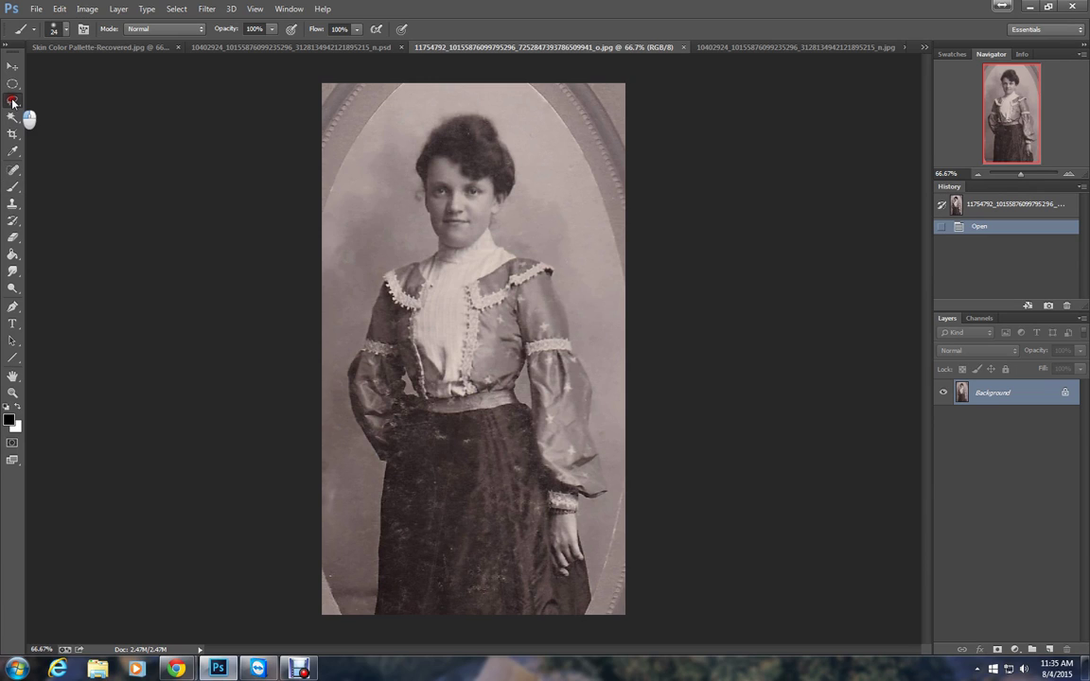
{"action": "left_click_drag", "start_coordinate": [12, 102], "coordinate": [65, 102]}
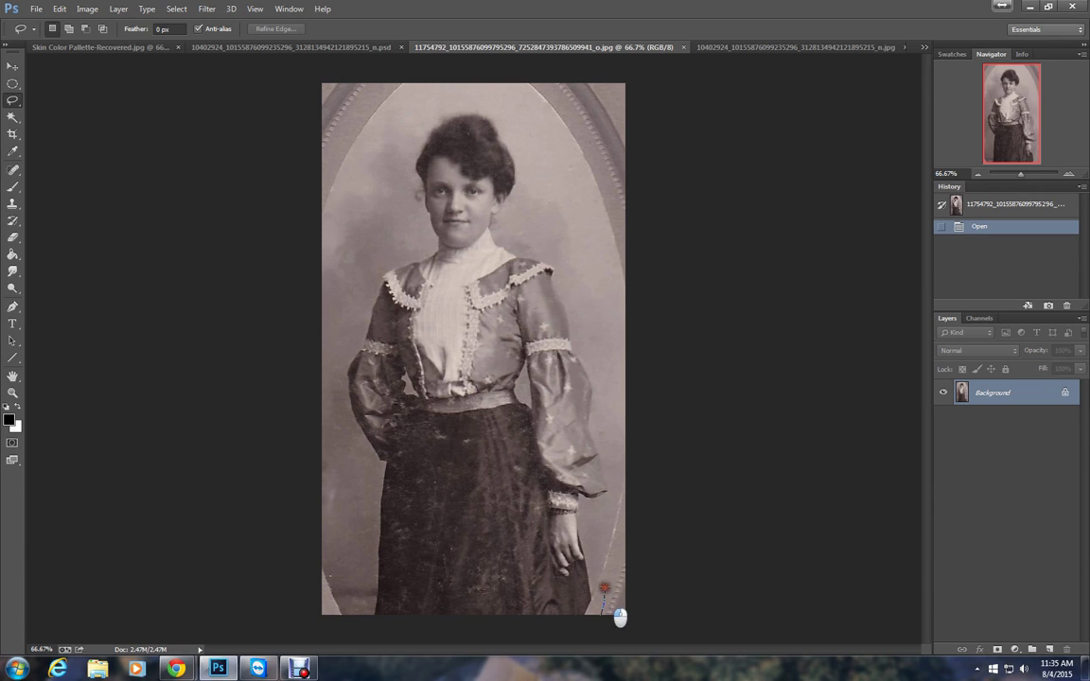
{"action": "mouse_move", "coordinate": [604, 589]}
{"action": "left_mouse_down"}
{"action": "mouse_move", "coordinate": [593, 510]}
{"action": "mouse_move", "coordinate": [616, 508]}
{"action": "mouse_move", "coordinate": [598, 357]}
{"action": "mouse_move", "coordinate": [567, 304]}
{"action": "mouse_move", "coordinate": [557, 247]}
{"action": "mouse_move", "coordinate": [516, 225]}
{"action": "mouse_move", "coordinate": [546, 141]}
{"action": "mouse_move", "coordinate": [538, 116]}
{"action": "mouse_move", "coordinate": [508, 100]}
{"action": "mouse_move", "coordinate": [421, 94]}
{"action": "mouse_move", "coordinate": [383, 172]}
{"action": "mouse_move", "coordinate": [399, 232]}
{"action": "mouse_move", "coordinate": [362, 284]}
{"action": "mouse_move", "coordinate": [339, 361]}
{"action": "mouse_move", "coordinate": [335, 475]}
{"action": "mouse_move", "coordinate": [351, 516]}
{"action": "mouse_move", "coordinate": [356, 628]}
{"action": "mouse_move", "coordinate": [603, 643]}
{"action": "mouse_move", "coordinate": [604, 613]}
{"action": "left_mouse_up"}
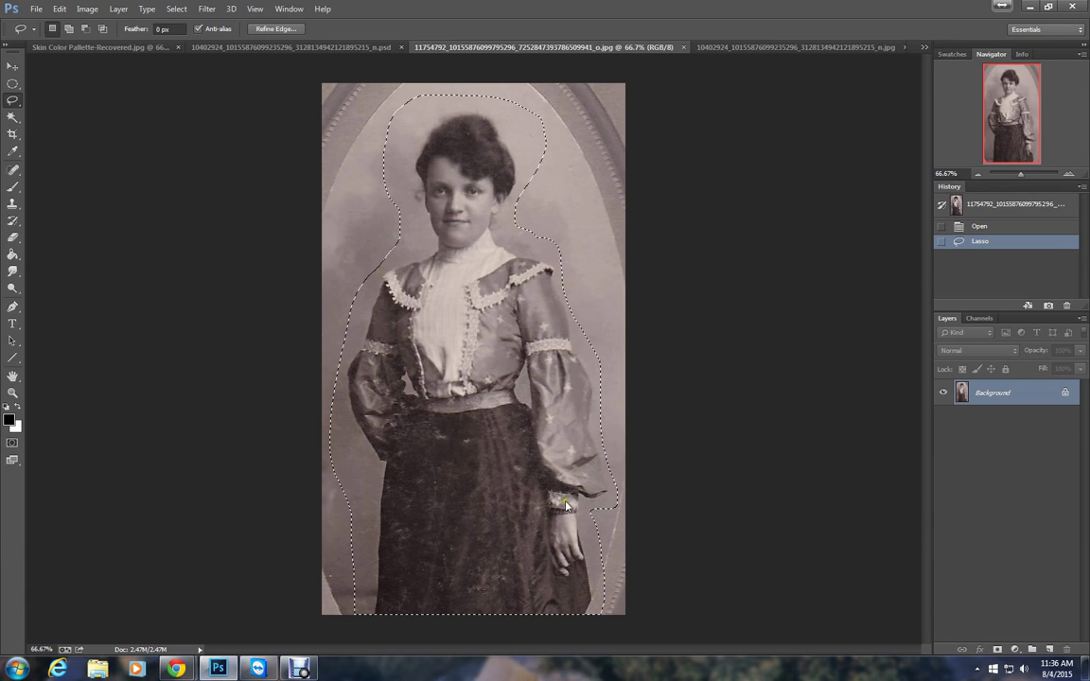
Drag the selected woman into the boy's photo as Layer 1 and position her over the left side
{"action": "left_click", "coordinate": [12, 67]}
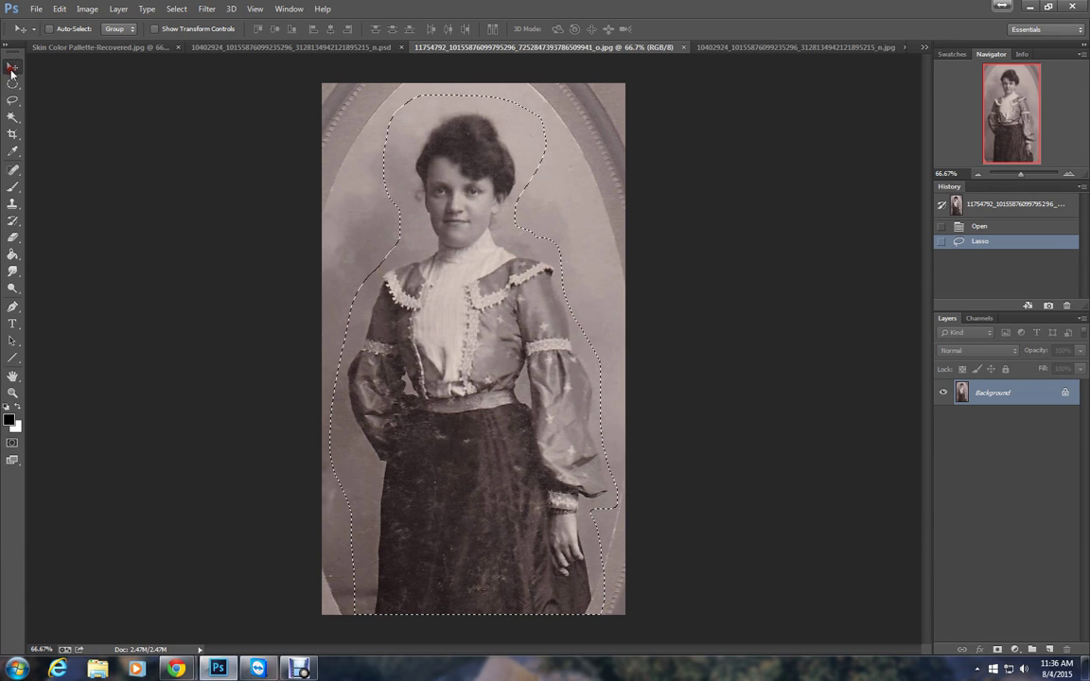
{"action": "left_click", "coordinate": [490, 278]}
{"action": "left_click_drag", "start_coordinate": [489, 277], "coordinate": [445, 277]}
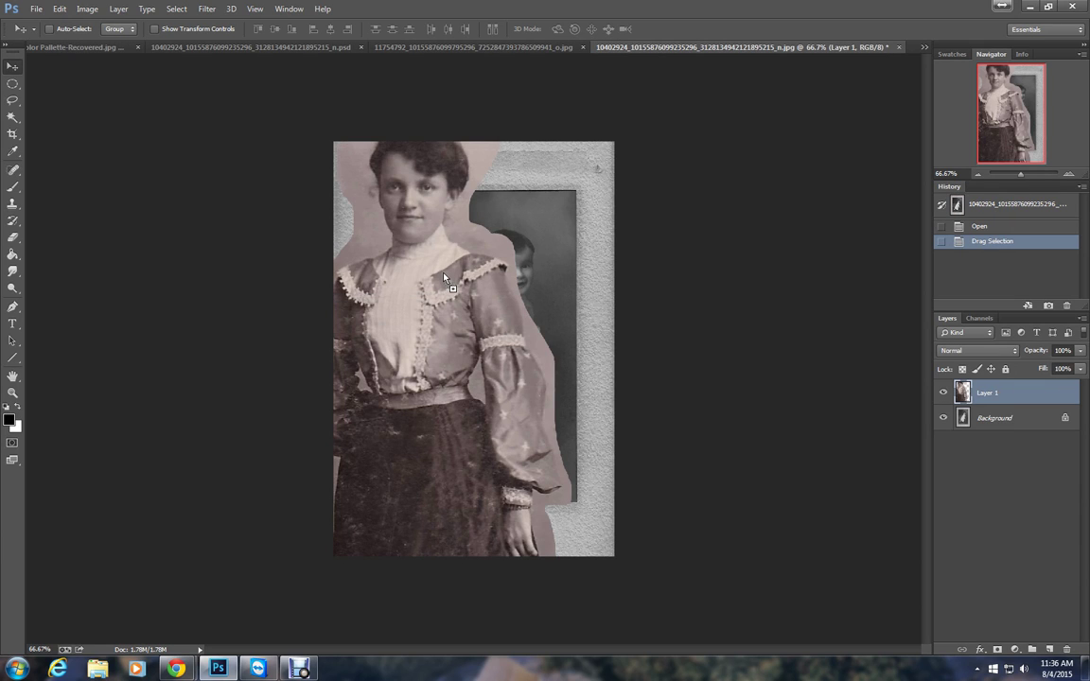
{"action": "mouse_move", "coordinate": [451, 312]}
{"action": "left_mouse_down"}
{"action": "mouse_move", "coordinate": [482, 335]}
{"action": "mouse_move", "coordinate": [388, 320]}
{"action": "mouse_move", "coordinate": [439, 302]}
{"action": "mouse_move", "coordinate": [454, 318]}
{"action": "left_mouse_up"}
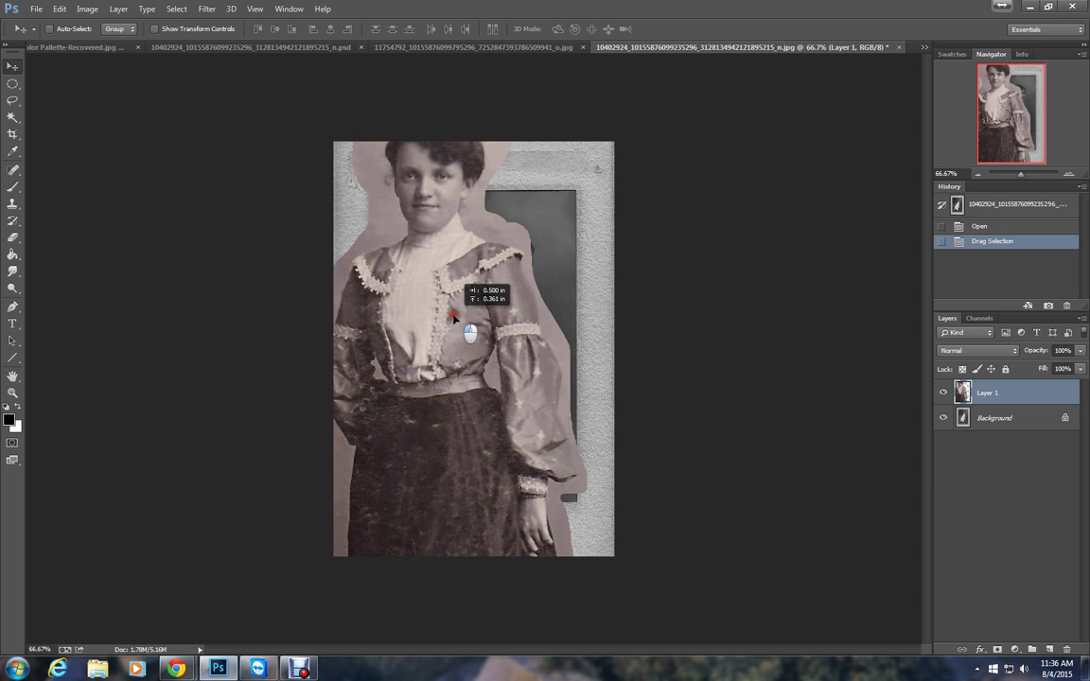
{"action": "left_click_drag", "start_coordinate": [453, 318], "coordinate": [450, 307]}
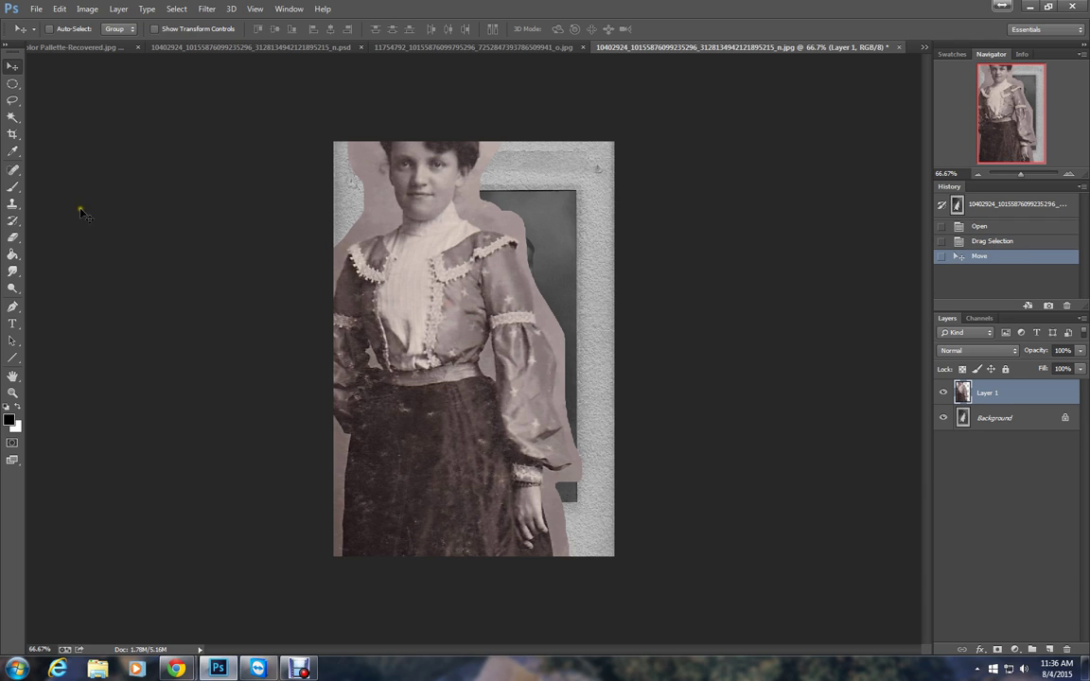
Extend the crop upward, leftward and downward into a tall white-filled frame and commit it
{"action": "left_click", "coordinate": [13, 134]}
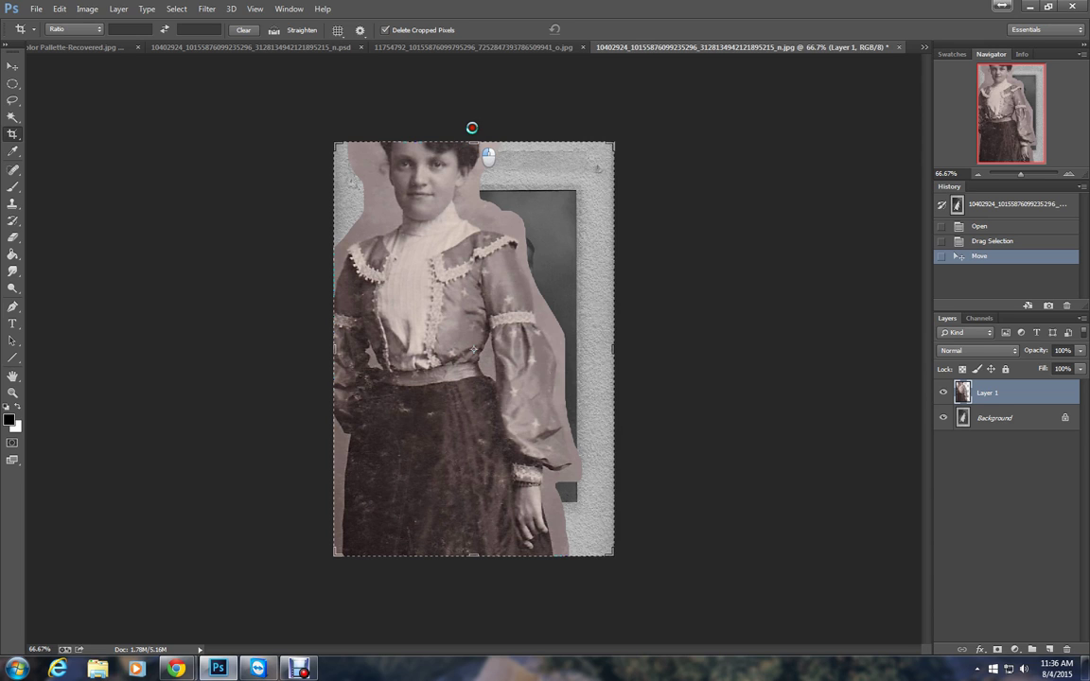
{"action": "left_click_drag", "start_coordinate": [471, 142], "coordinate": [473, 76]}
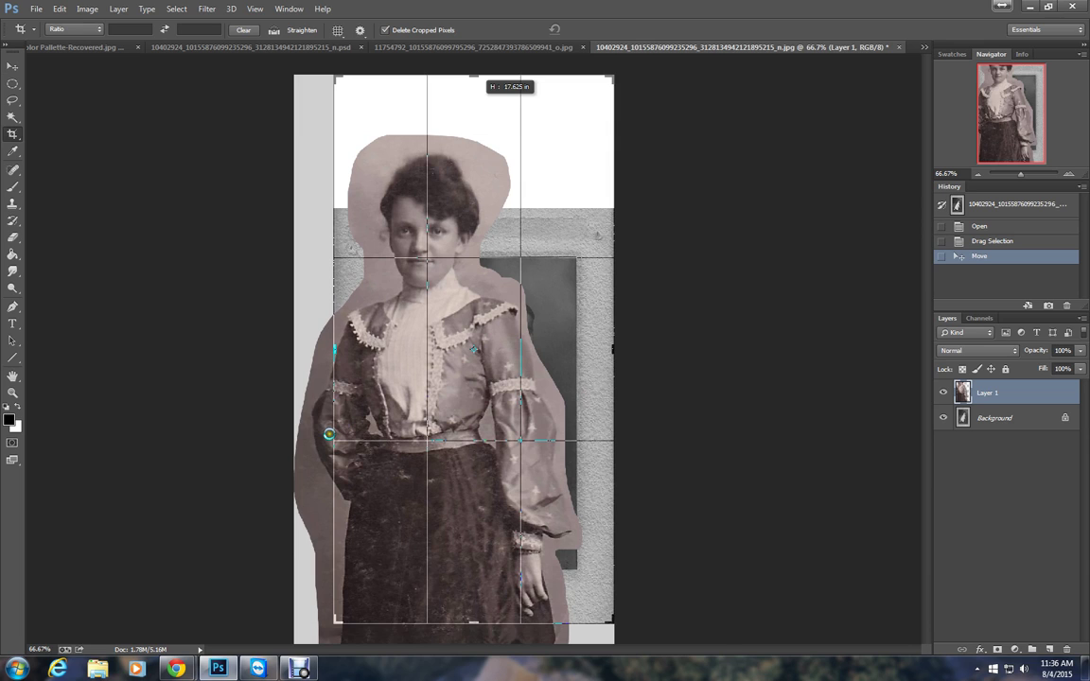
{"action": "left_click_drag", "start_coordinate": [334, 350], "coordinate": [267, 352]}
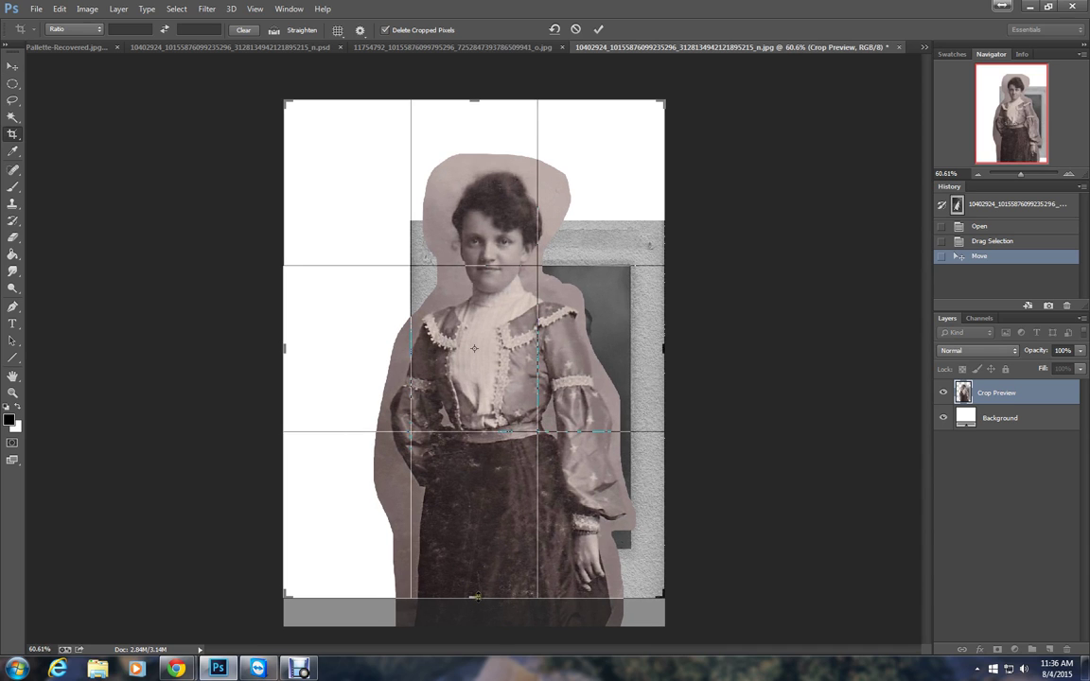
{"action": "left_click_drag", "start_coordinate": [475, 596], "coordinate": [476, 622]}
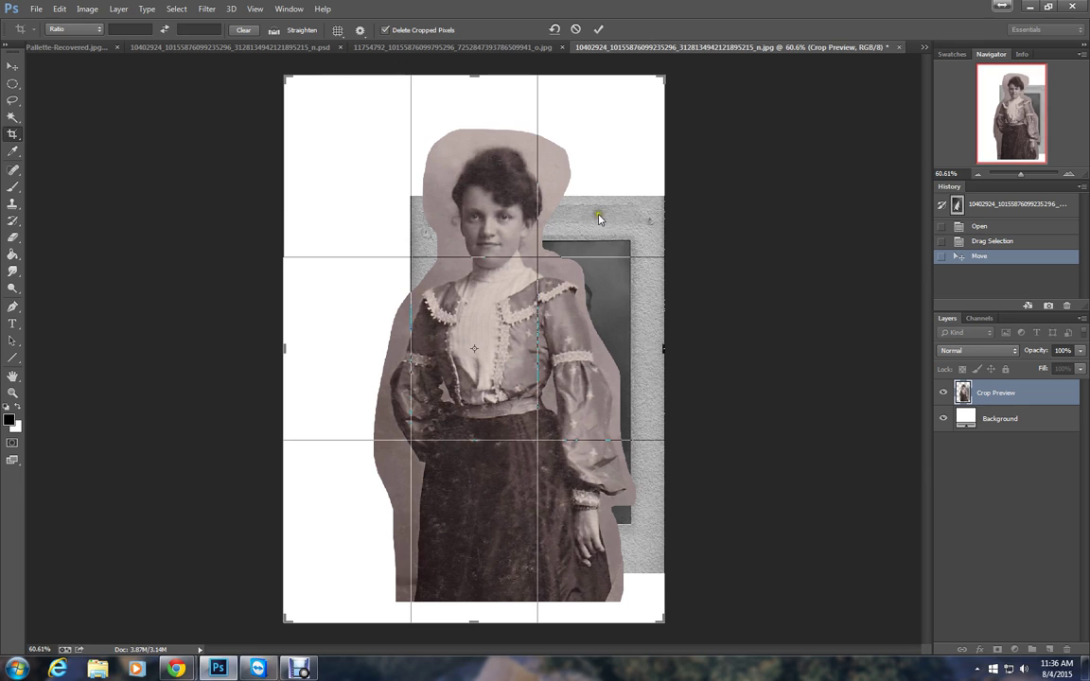
{"action": "left_click", "coordinate": [598, 29]}
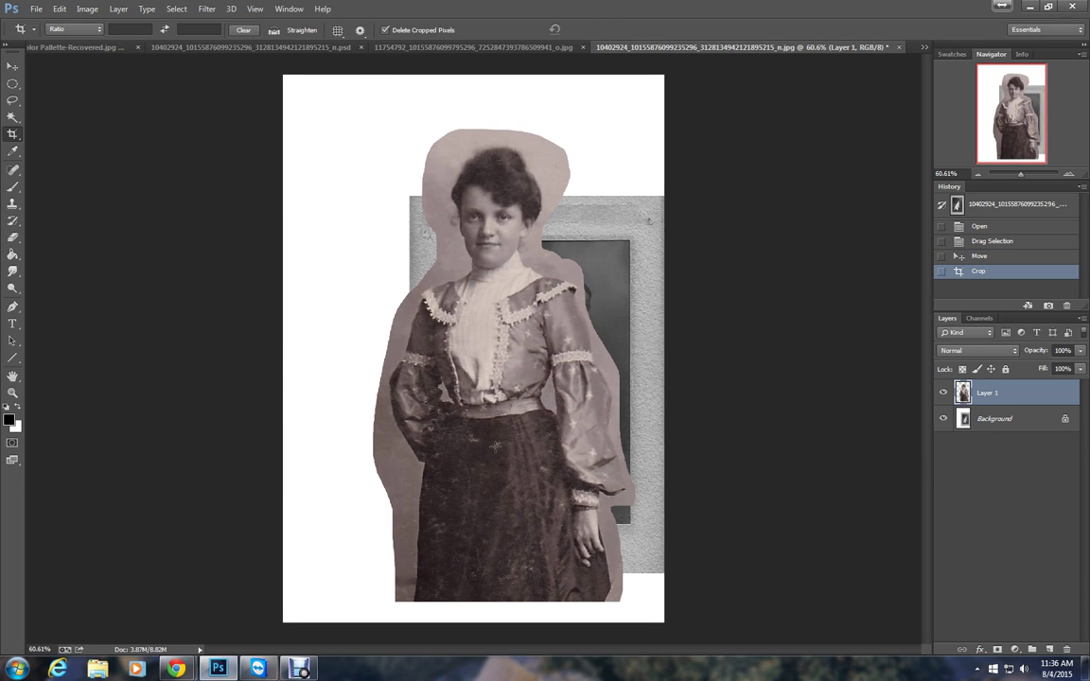
Set Layer 1 opacity to 51% and shift the woman slightly up and left
{"action": "left_click", "coordinate": [1081, 351]}
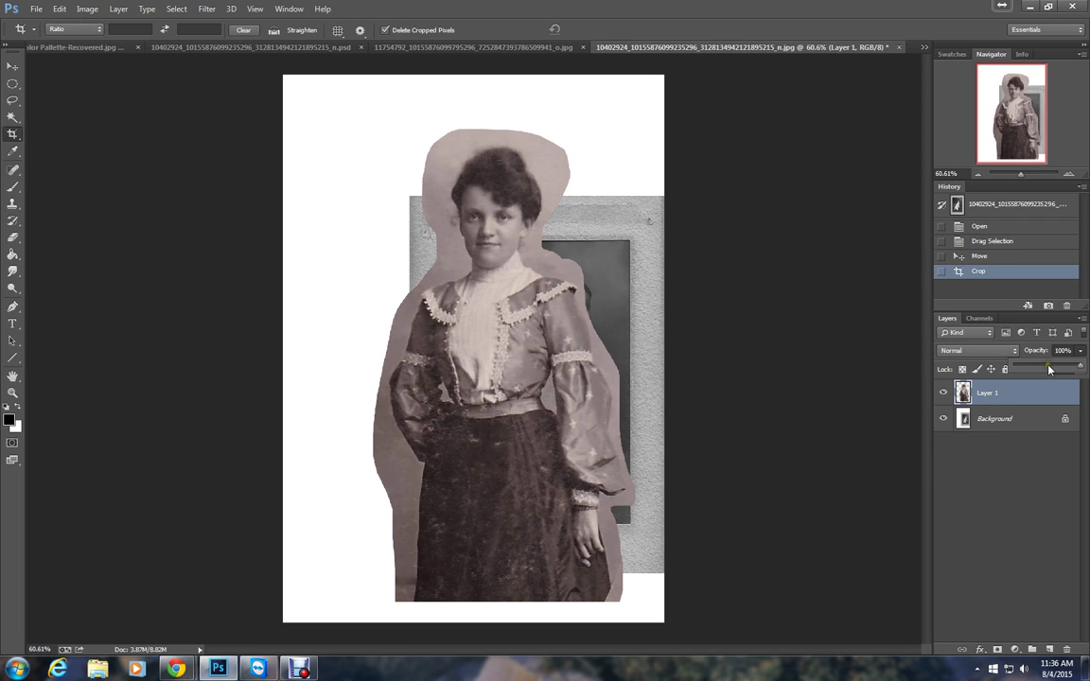
{"action": "left_click", "coordinate": [1048, 370]}
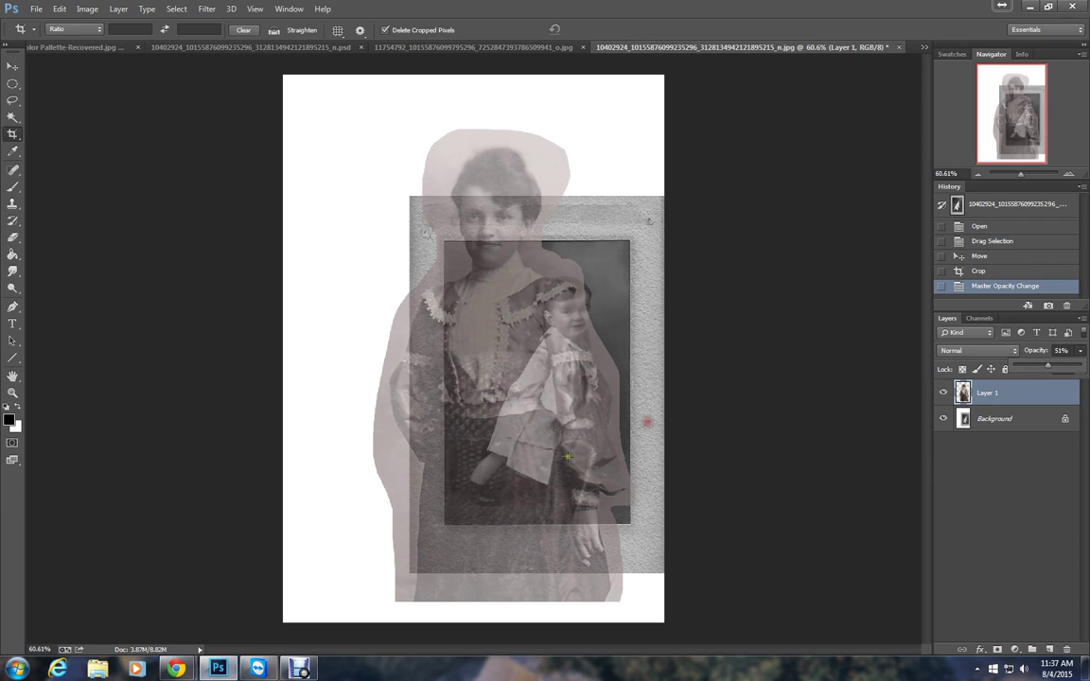
{"action": "left_click", "coordinate": [12, 66]}
{"action": "left_click_drag", "start_coordinate": [510, 412], "coordinate": [502, 375]}
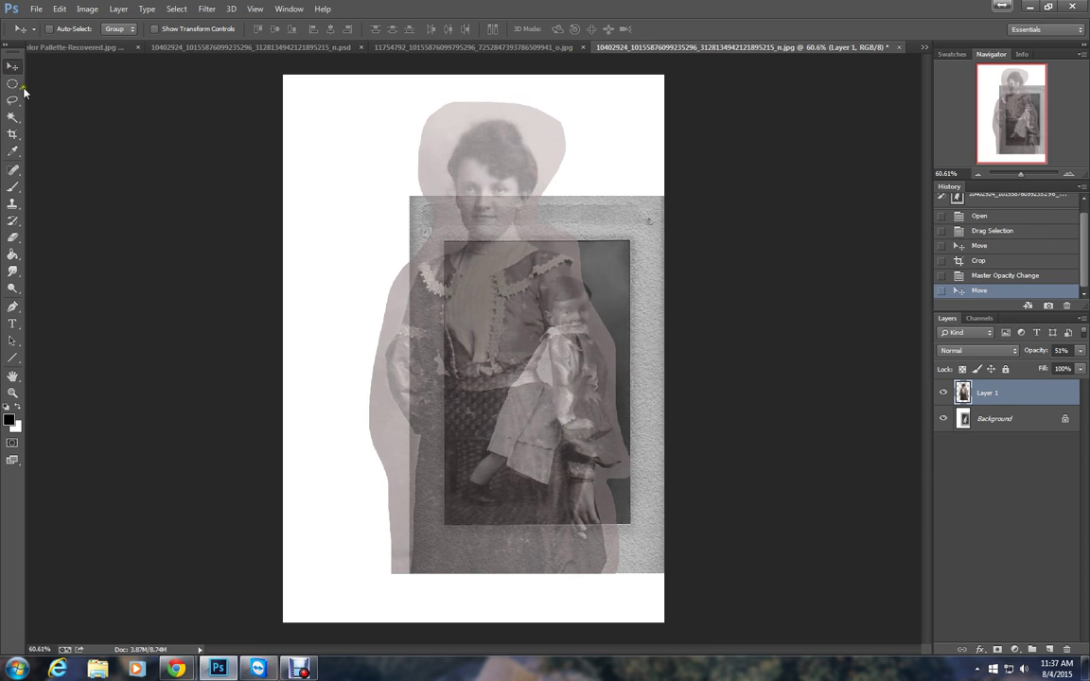
Scale the woman's layer down to about 75.5% and place her beside the boy on the chair
{"action": "left_click", "coordinate": [57, 10]}
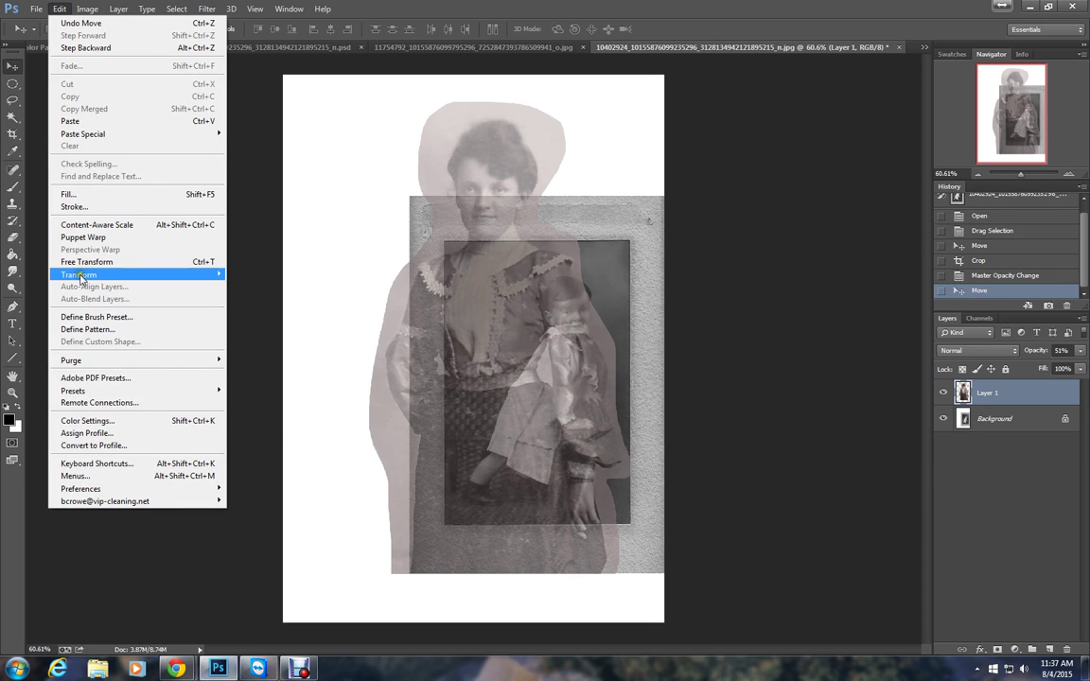
{"action": "mouse_move", "coordinate": [170, 274]}
{"action": "left_click", "coordinate": [245, 293]}
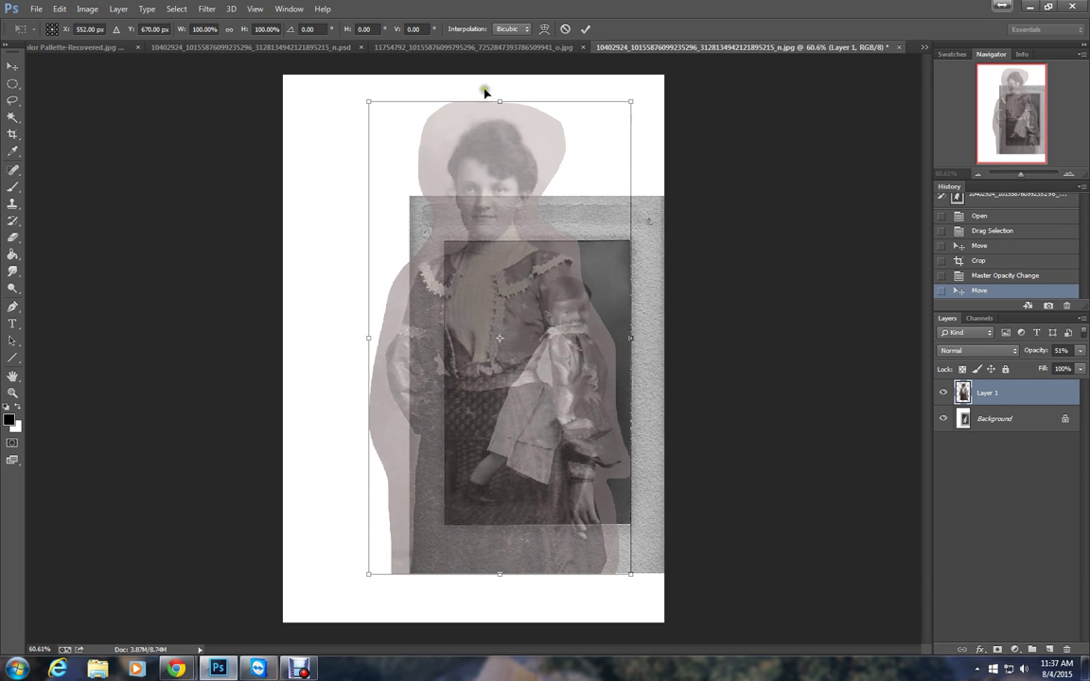
{"action": "left_click", "coordinate": [630, 101]}
{"action": "left_click", "coordinate": [628, 102]}
{"action": "left_click_drag", "start_coordinate": [629, 103], "coordinate": [530, 168]}
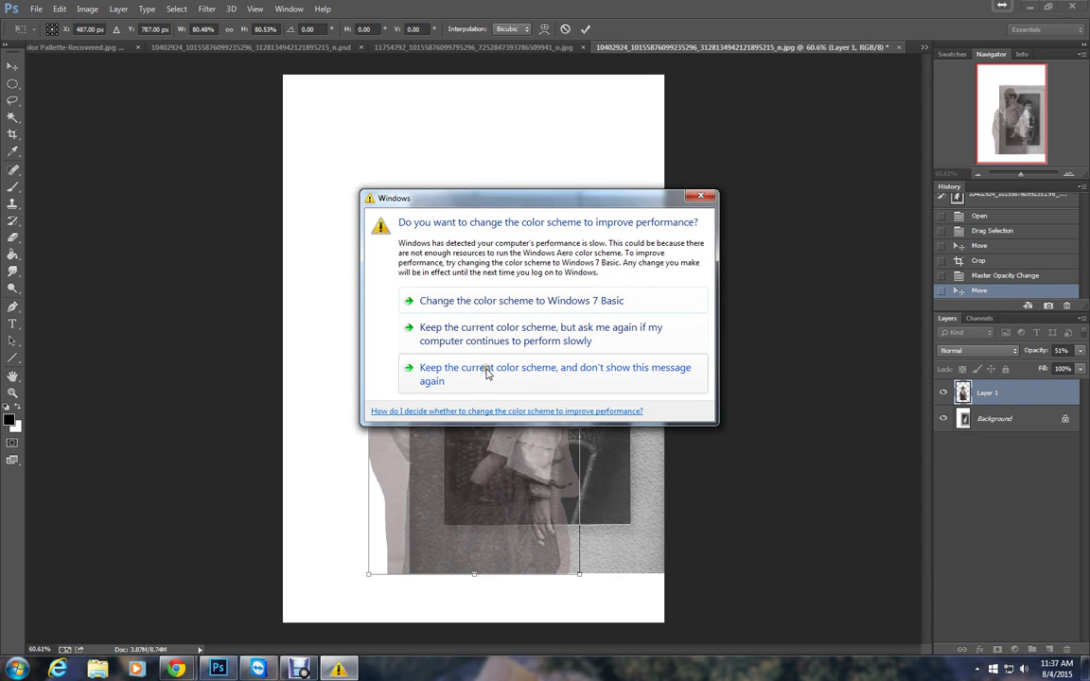
{"action": "left_click", "coordinate": [663, 378]}
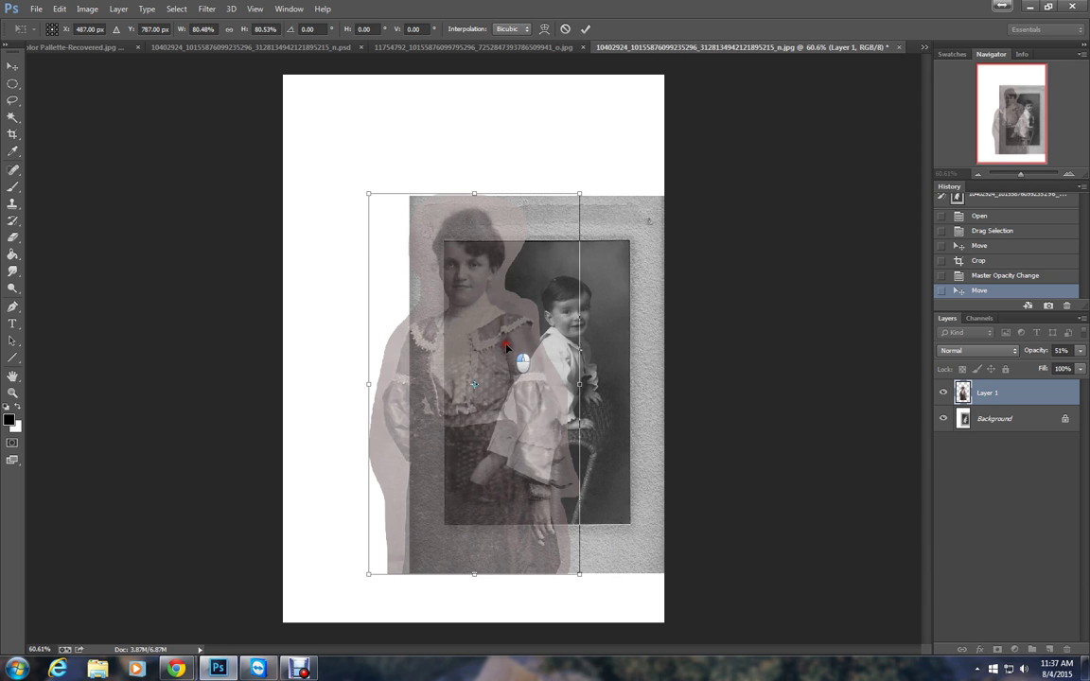
{"action": "left_click_drag", "start_coordinate": [506, 346], "coordinate": [527, 274]}
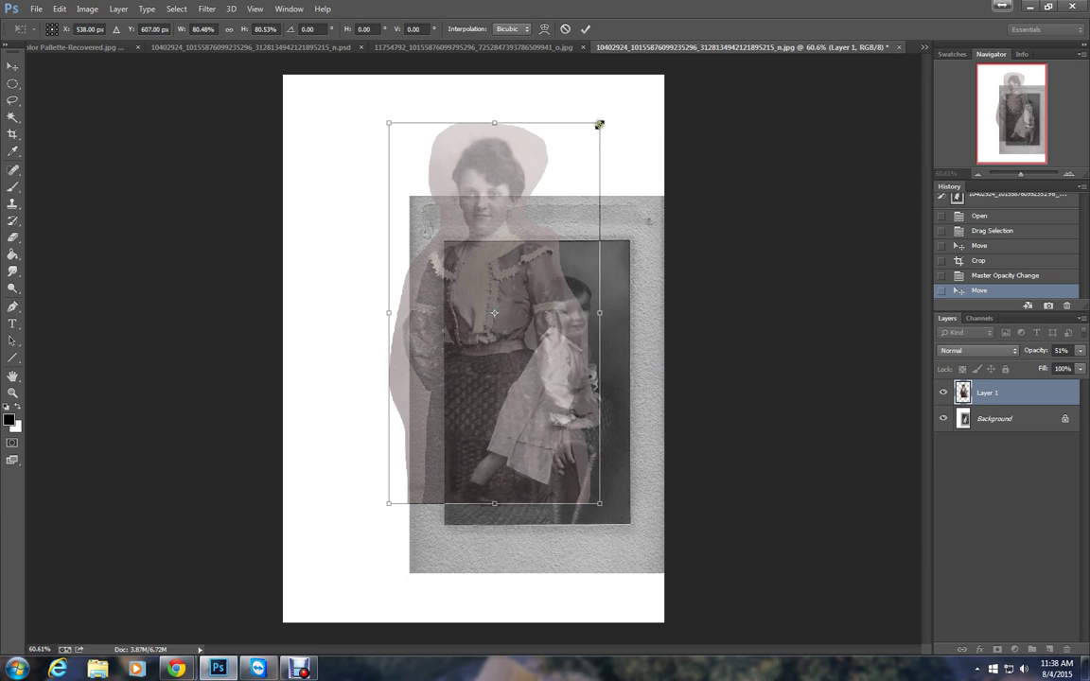
{"action": "left_click_drag", "start_coordinate": [599, 124], "coordinate": [581, 144]}
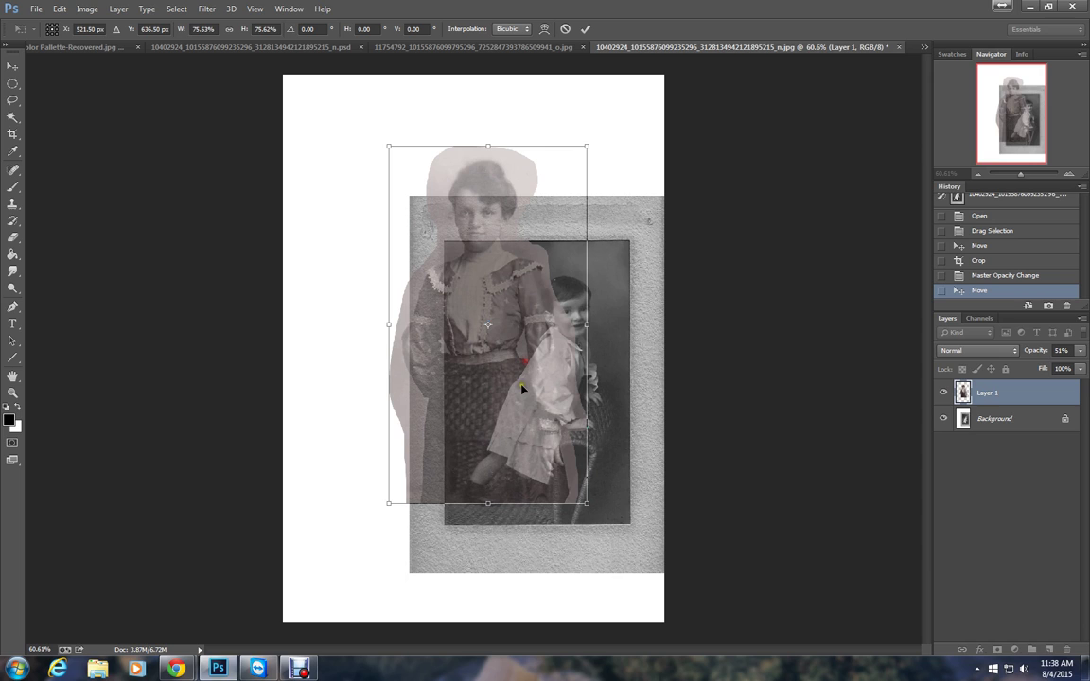
{"action": "left_click_drag", "start_coordinate": [506, 421], "coordinate": [520, 408]}
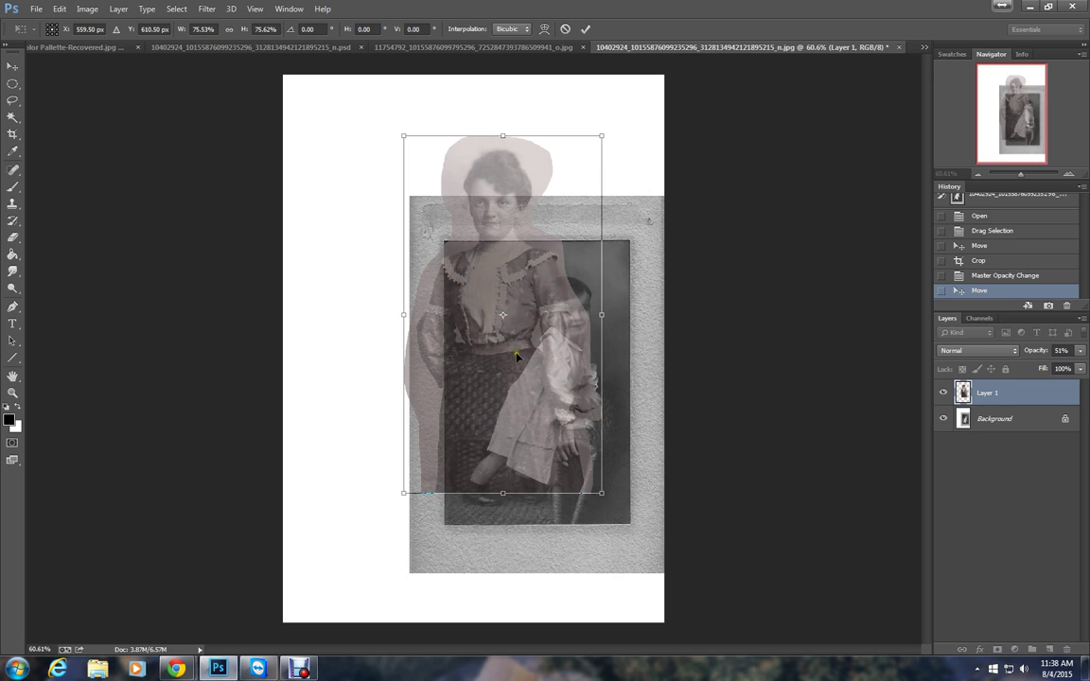
{"action": "double_click", "coordinate": [581, 364]}
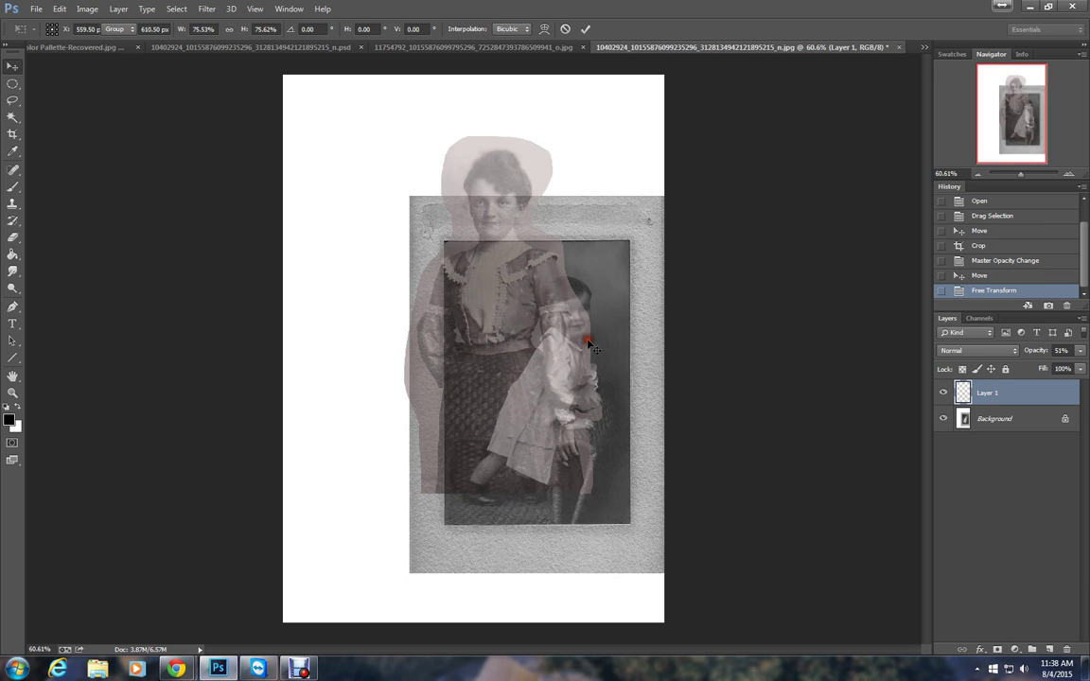
Add a white layer mask to Layer 1 and switch to the Brush tool
{"action": "left_click", "coordinate": [611, 405]}
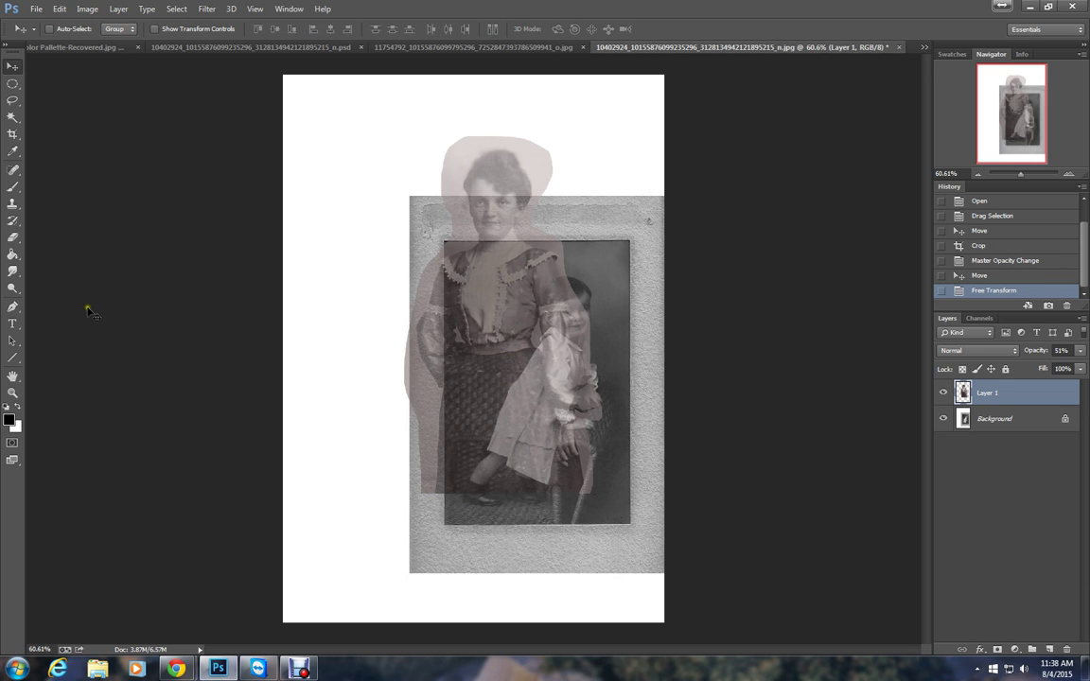
{"action": "left_click", "coordinate": [51, 360]}
{"action": "left_click", "coordinate": [997, 650]}
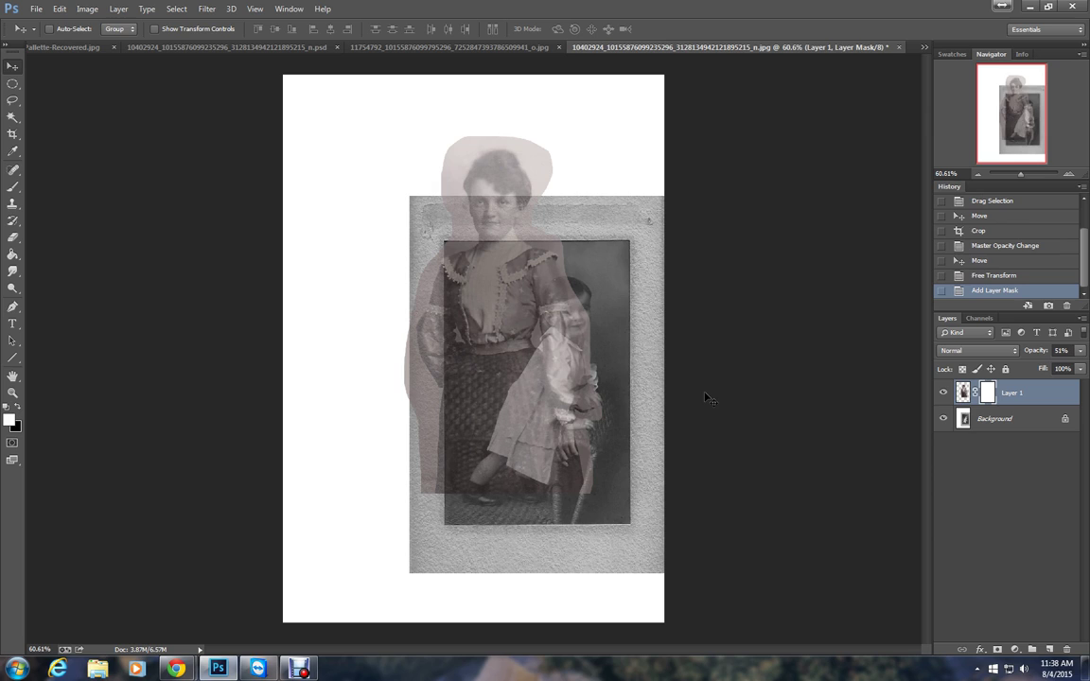
{"action": "left_click", "coordinate": [13, 187]}
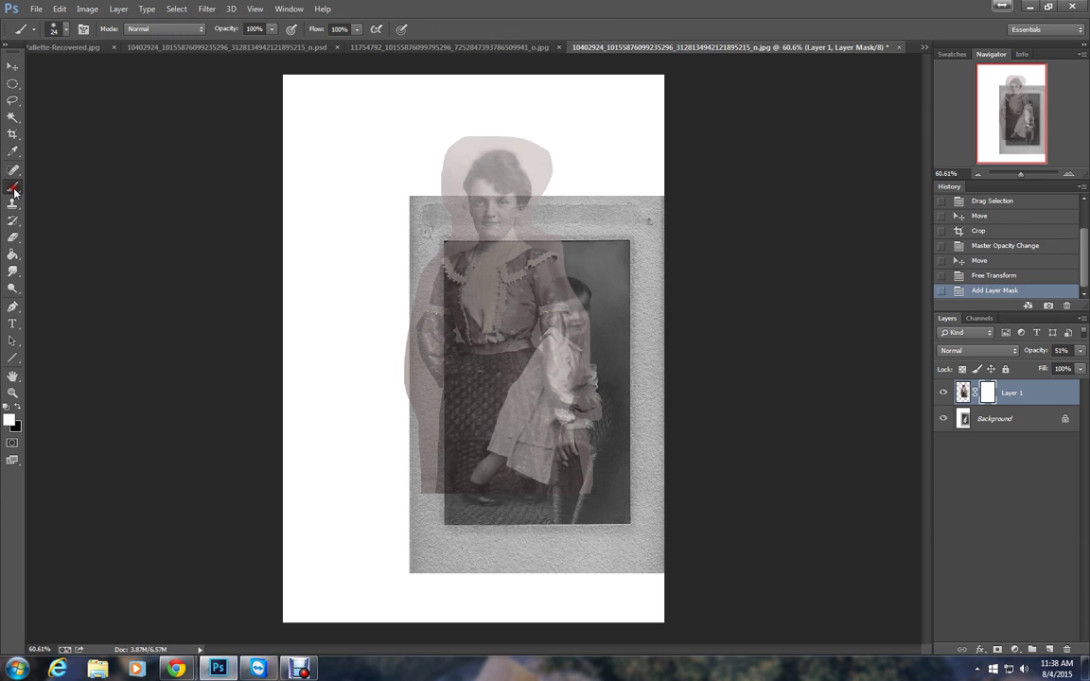
Set black as the paint colour and mask the woman away from the boy's head and face
{"action": "left_click", "coordinate": [18, 409]}
{"action": "left_click", "coordinate": [54, 29]}
{"action": "left_click_drag", "start_coordinate": [88, 70], "coordinate": [88, 73]}
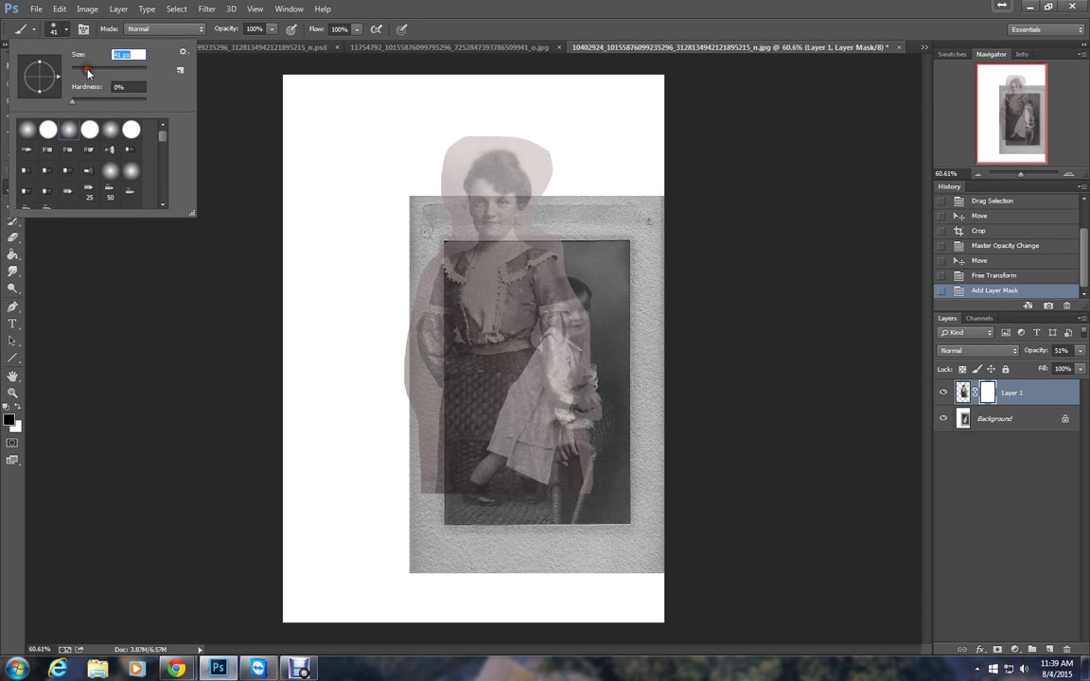
{"action": "left_click", "coordinate": [572, 286]}
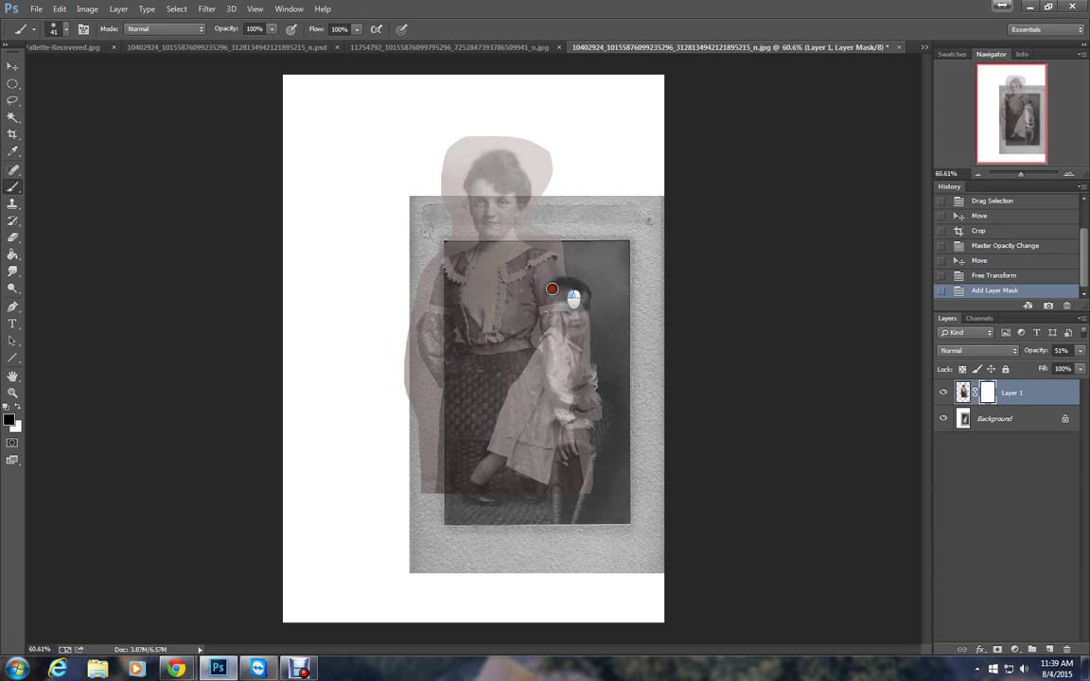
{"action": "mouse_move", "coordinate": [551, 288]}
{"action": "left_mouse_down"}
{"action": "mouse_move", "coordinate": [545, 311]}
{"action": "mouse_move", "coordinate": [557, 285]}
{"action": "mouse_move", "coordinate": [585, 349]}
{"action": "mouse_move", "coordinate": [572, 363]}
{"action": "mouse_move", "coordinate": [584, 308]}
{"action": "mouse_move", "coordinate": [567, 390]}
{"action": "mouse_move", "coordinate": [589, 405]}
{"action": "mouse_move", "coordinate": [587, 383]}
{"action": "mouse_move", "coordinate": [592, 492]}
{"action": "mouse_move", "coordinate": [591, 366]}
{"action": "mouse_move", "coordinate": [556, 330]}
{"action": "mouse_move", "coordinate": [545, 365]}
{"action": "mouse_move", "coordinate": [539, 352]}
{"action": "mouse_move", "coordinate": [416, 364]}
{"action": "mouse_move", "coordinate": [466, 377]}
{"action": "mouse_move", "coordinate": [402, 365]}
{"action": "mouse_move", "coordinate": [547, 371]}
{"action": "mouse_move", "coordinate": [541, 303]}
{"action": "mouse_move", "coordinate": [611, 403]}
{"action": "mouse_move", "coordinate": [420, 374]}
{"action": "mouse_move", "coordinate": [429, 392]}
{"action": "mouse_move", "coordinate": [445, 360]}
{"action": "left_mouse_up"}
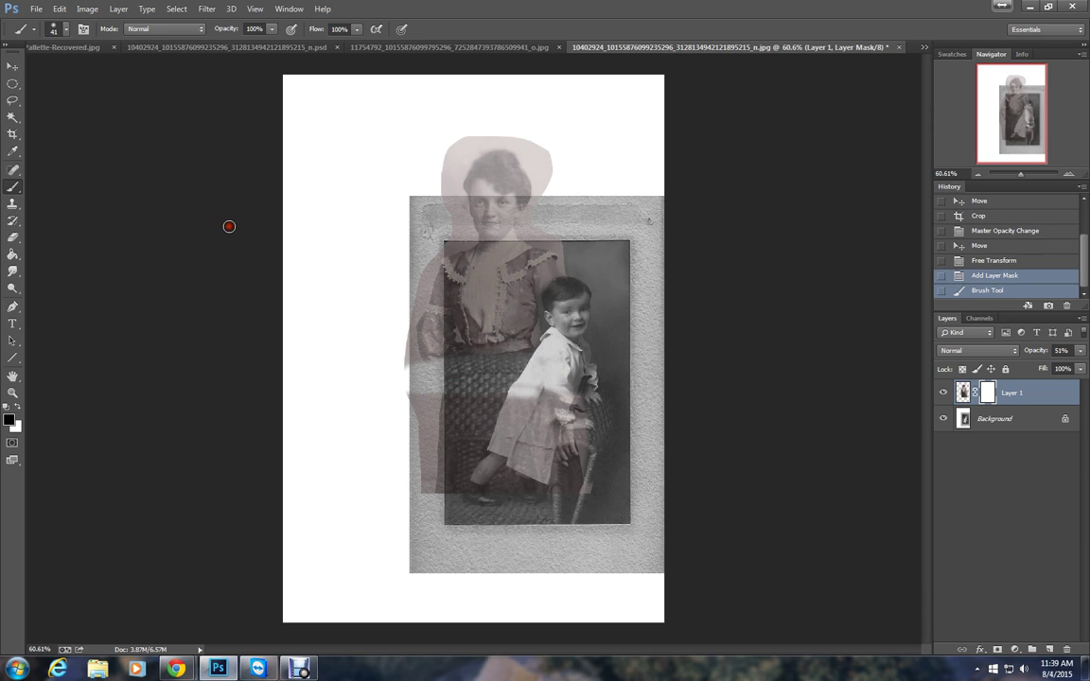
Paint more black on the mask to hide the woman's overlay over the child photo's left side
{"action": "left_click", "coordinate": [54, 31]}
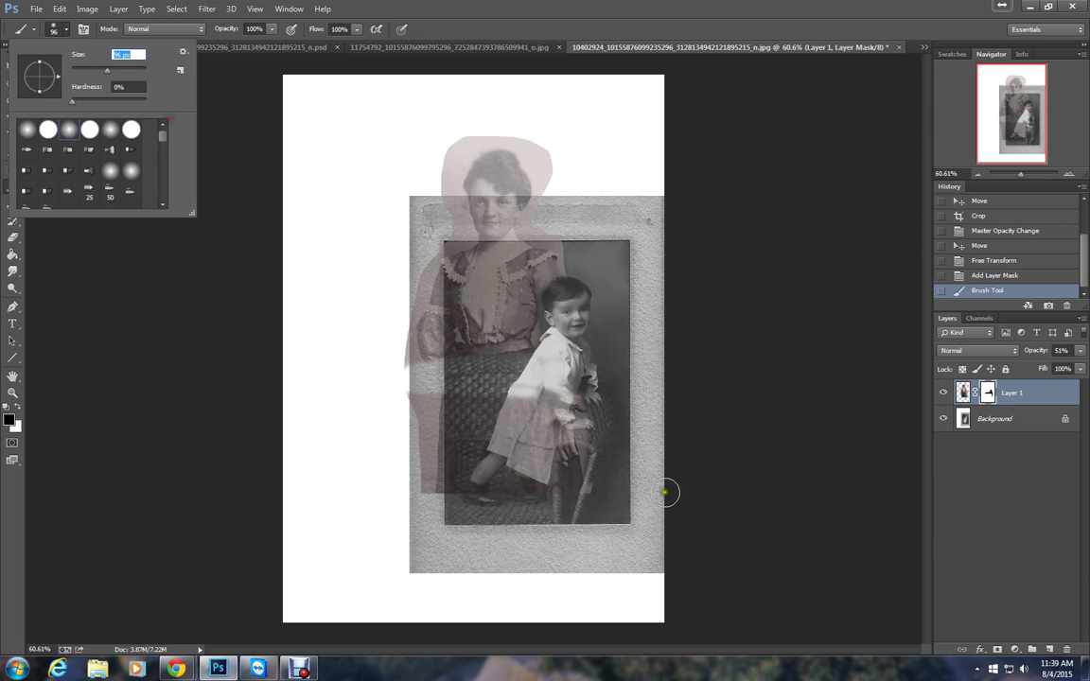
{"action": "mouse_move", "coordinate": [594, 406]}
{"action": "left_mouse_down"}
{"action": "mouse_move", "coordinate": [378, 406]}
{"action": "mouse_move", "coordinate": [563, 432]}
{"action": "mouse_move", "coordinate": [487, 449]}
{"action": "mouse_move", "coordinate": [519, 451]}
{"action": "mouse_move", "coordinate": [418, 489]}
{"action": "mouse_move", "coordinate": [604, 496]}
{"action": "mouse_move", "coordinate": [455, 516]}
{"action": "mouse_move", "coordinate": [421, 382]}
{"action": "mouse_move", "coordinate": [422, 234]}
{"action": "mouse_move", "coordinate": [422, 377]}
{"action": "left_mouse_up"}
{"action": "left_click", "coordinate": [425, 375]}
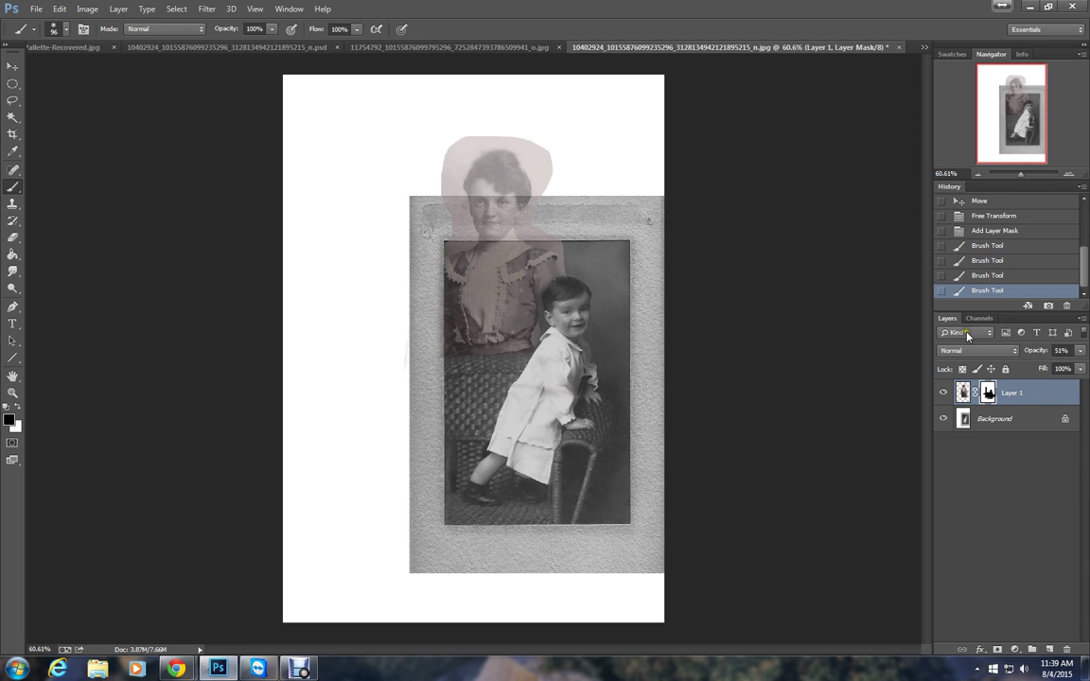
Raise Layer 1 opacity from 51% to 98% and mask the remaining overlay off the boy's face
{"action": "left_click", "coordinate": [1083, 350]}
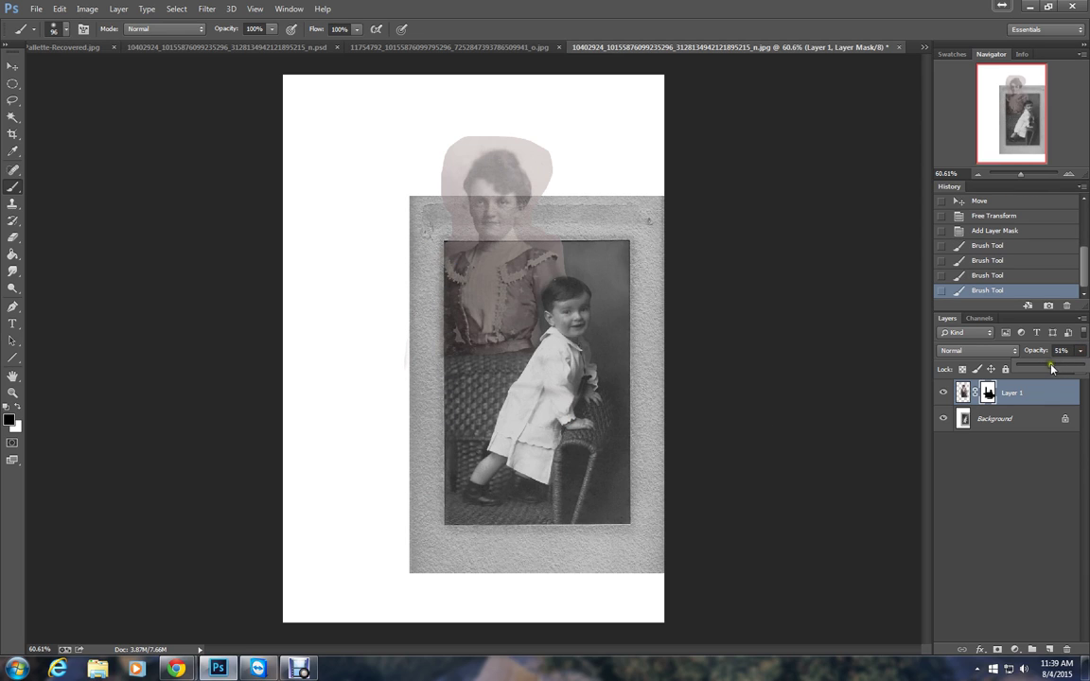
{"action": "left_click_drag", "start_coordinate": [1051, 369], "coordinate": [1084, 369]}
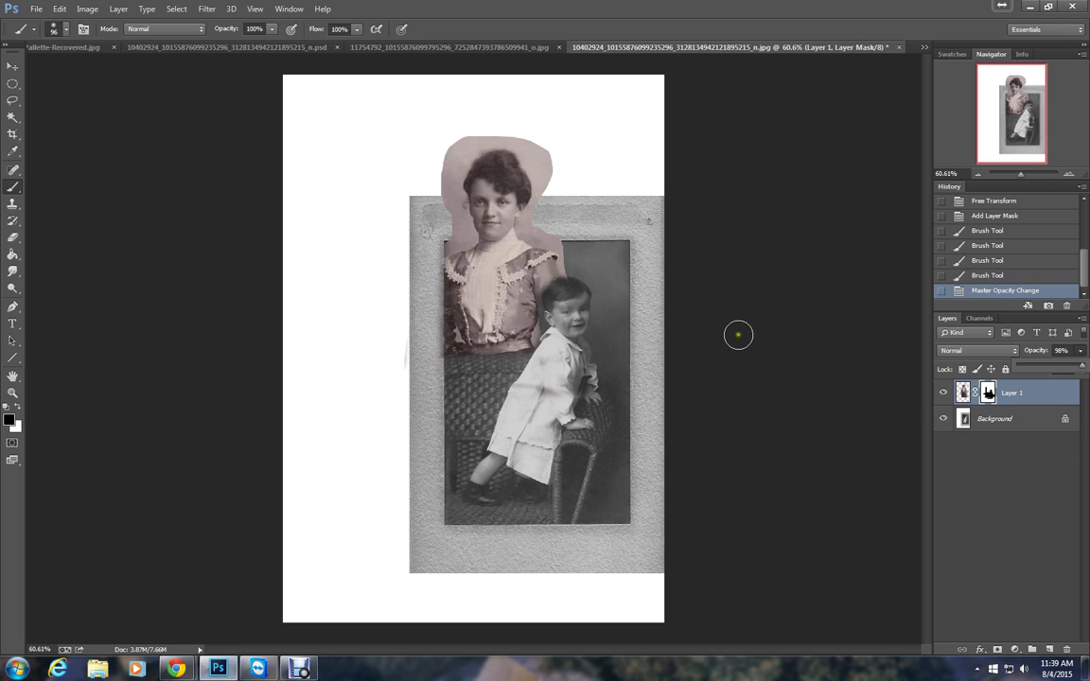
{"action": "mouse_move", "coordinate": [584, 322]}
{"action": "left_mouse_down"}
{"action": "mouse_move", "coordinate": [566, 309]}
{"action": "mouse_move", "coordinate": [628, 348]}
{"action": "left_mouse_up"}
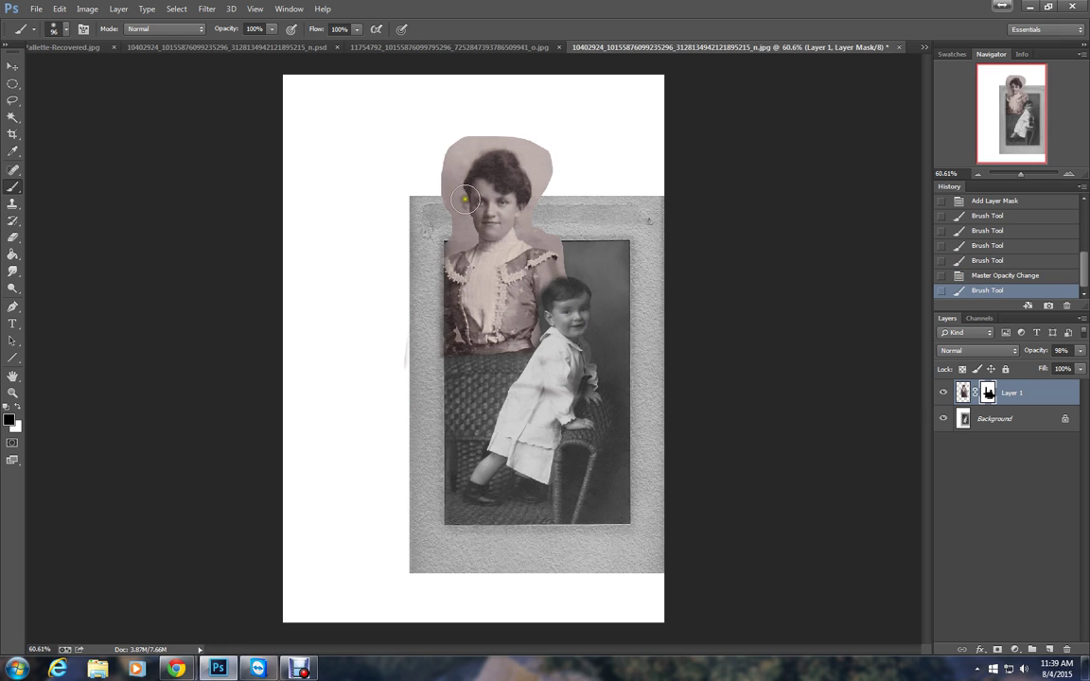
Flip the woman's layer horizontally with Edit > Transform > Flip Horizontal
{"action": "left_click", "coordinate": [57, 8]}
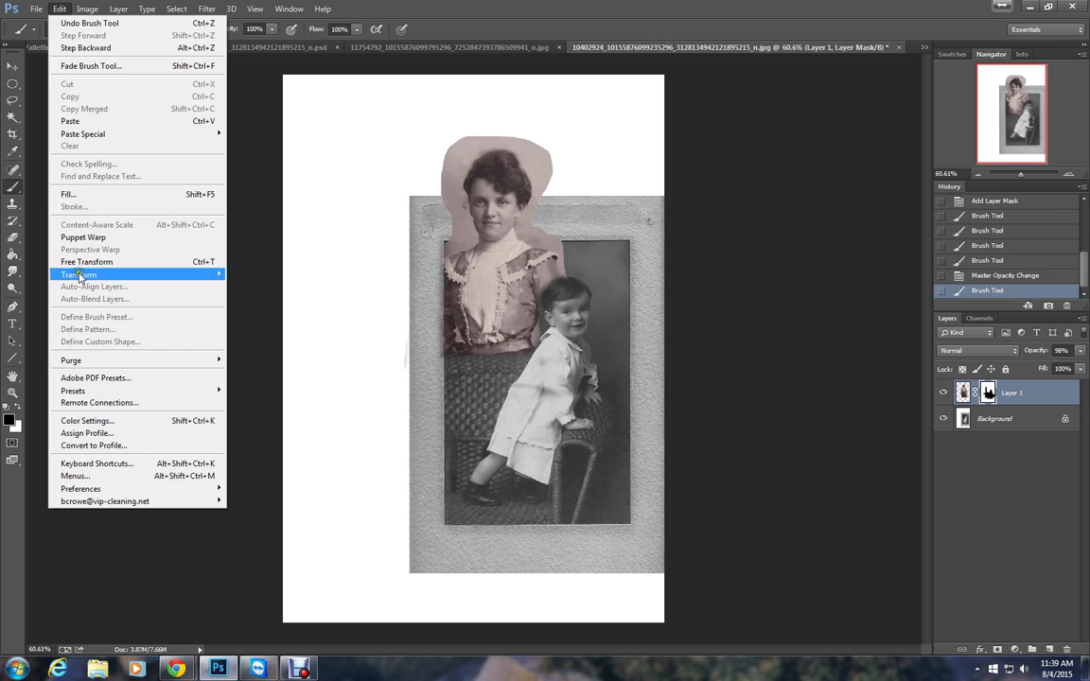
{"action": "mouse_move", "coordinate": [80, 276]}
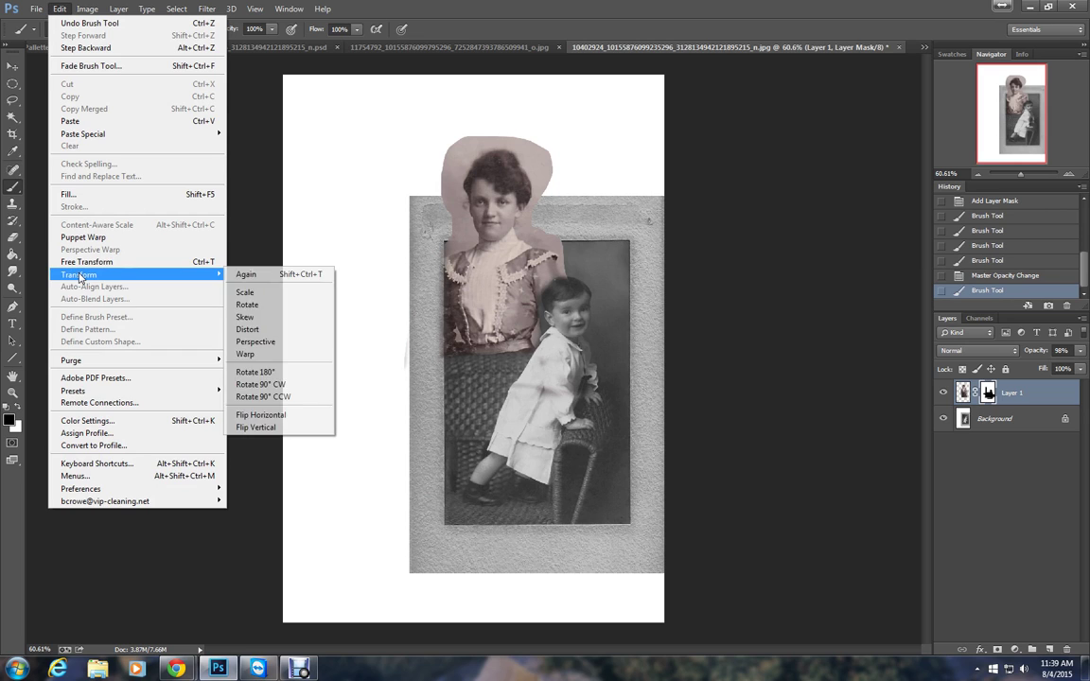
{"action": "left_click", "coordinate": [260, 416]}
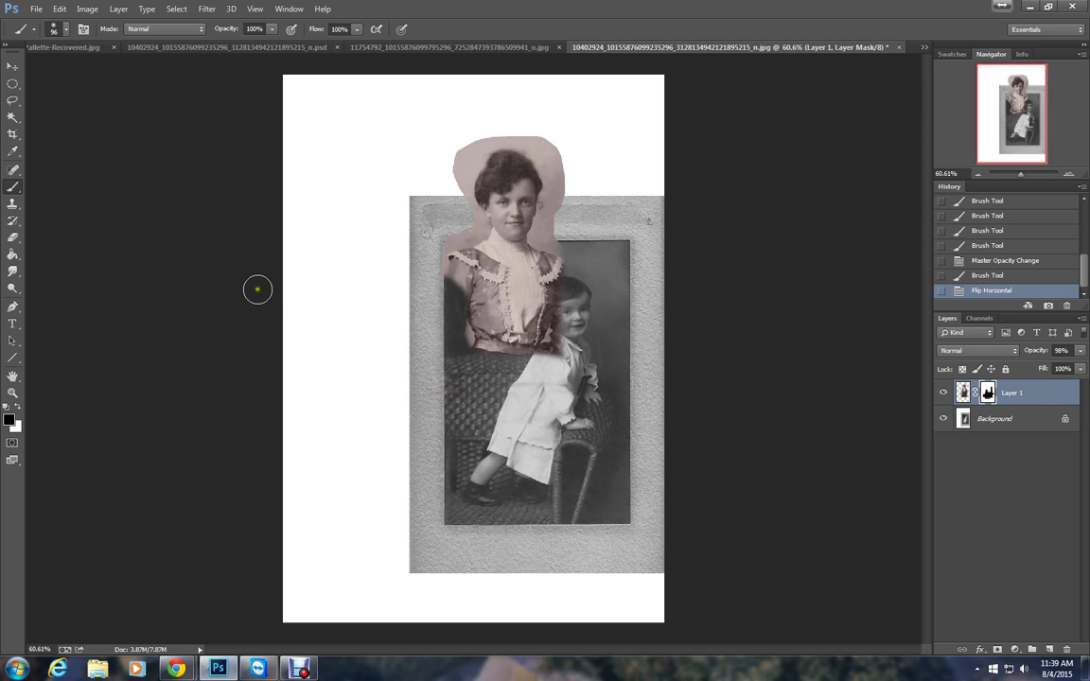
Move the flipped woman slightly up and left so she sits behind the boy
{"action": "left_click", "coordinate": [12, 66]}
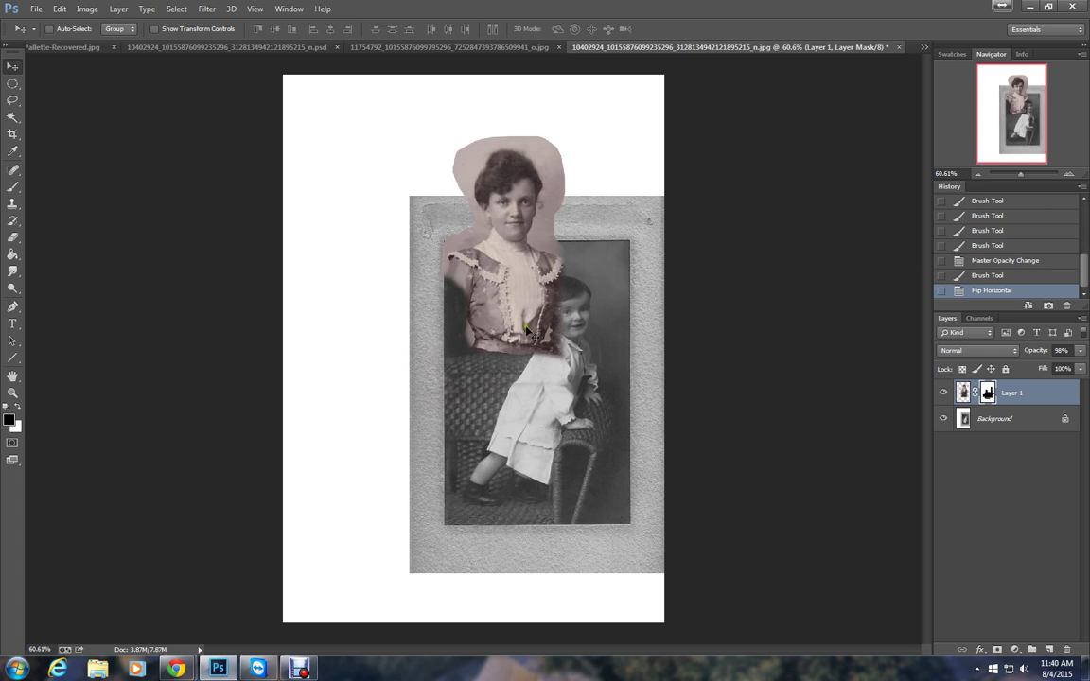
{"action": "mouse_move", "coordinate": [526, 328]}
{"action": "left_mouse_down"}
{"action": "mouse_move", "coordinate": [493, 319]}
{"action": "mouse_move", "coordinate": [512, 321]}
{"action": "left_mouse_up"}
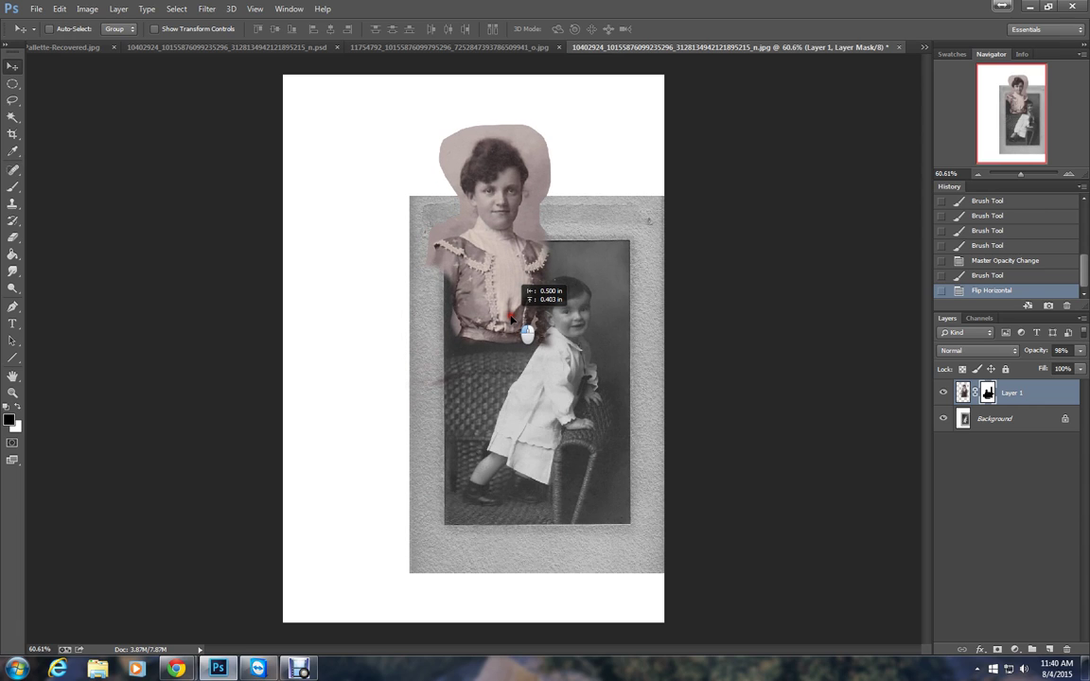
{"action": "left_click_drag", "start_coordinate": [512, 321], "coordinate": [512, 321]}
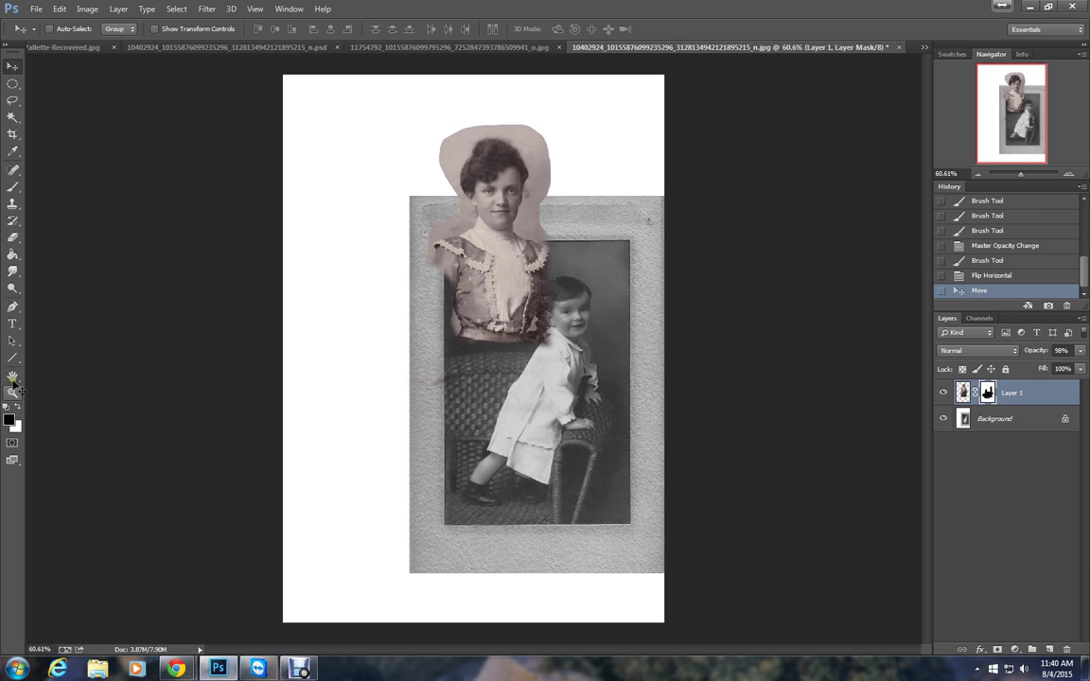
With the Brush, paint white on Layer 1's mask to restore the dress, then black to hide spill at its left edge
{"action": "left_click", "coordinate": [15, 189]}
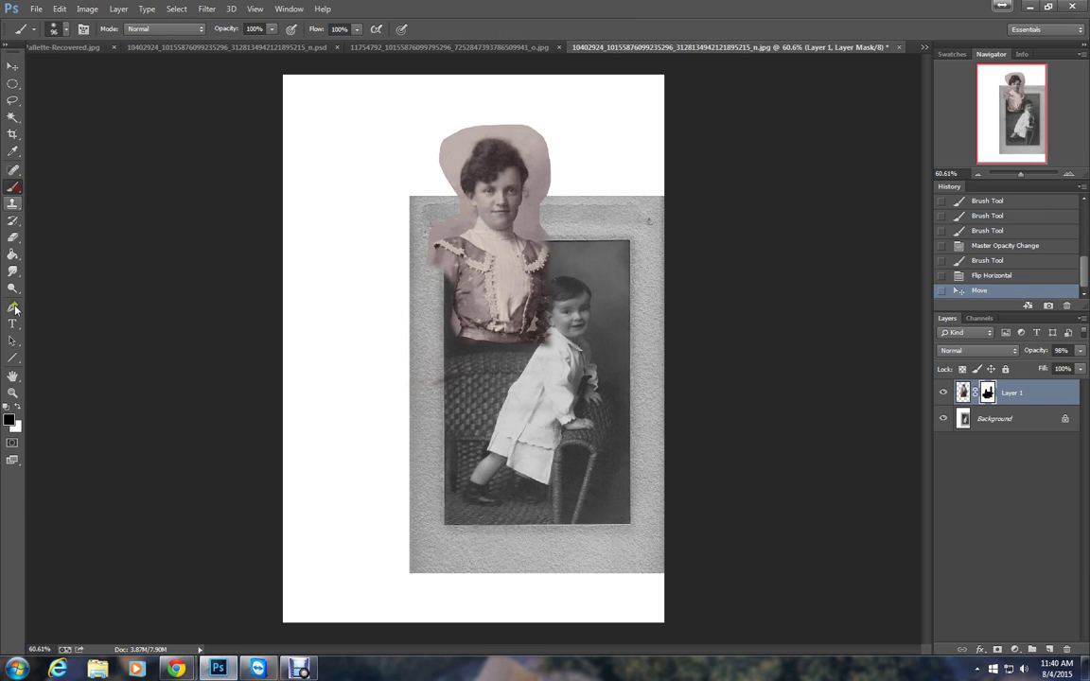
{"action": "left_click", "coordinate": [17, 409]}
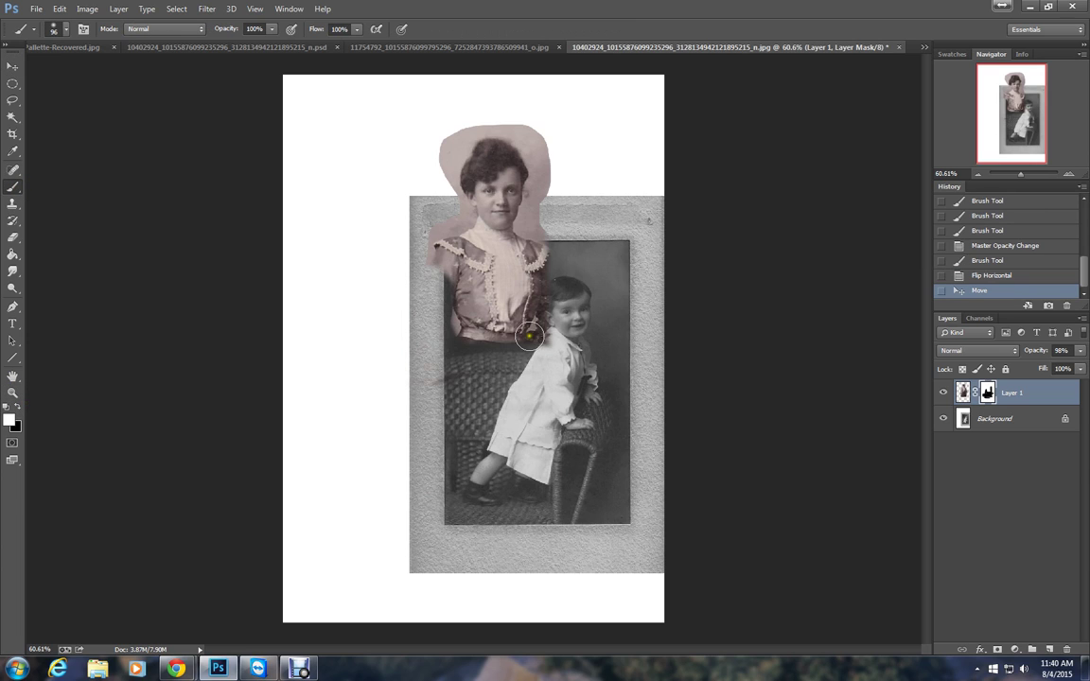
{"action": "mouse_move", "coordinate": [529, 336]}
{"action": "left_mouse_down"}
{"action": "mouse_move", "coordinate": [474, 329]}
{"action": "mouse_move", "coordinate": [443, 349]}
{"action": "mouse_move", "coordinate": [403, 222]}
{"action": "mouse_move", "coordinate": [461, 286]}
{"action": "mouse_move", "coordinate": [556, 251]}
{"action": "mouse_move", "coordinate": [491, 241]}
{"action": "mouse_move", "coordinate": [468, 256]}
{"action": "mouse_move", "coordinate": [511, 293]}
{"action": "mouse_move", "coordinate": [426, 308]}
{"action": "mouse_move", "coordinate": [457, 333]}
{"action": "left_mouse_up"}
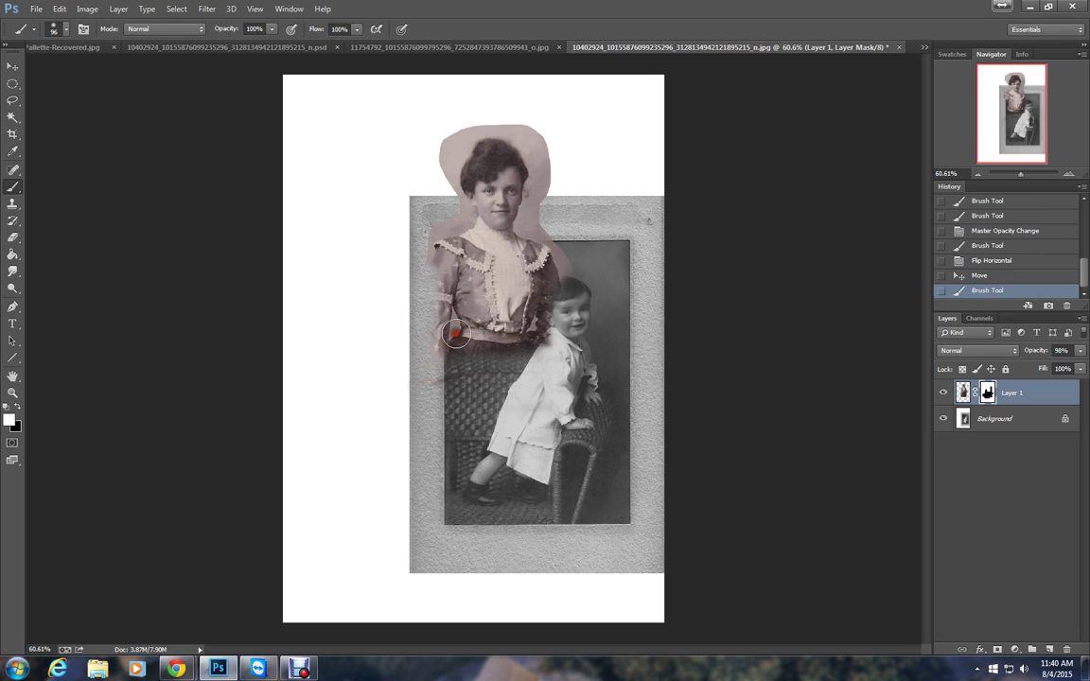
{"action": "left_click", "coordinate": [15, 409]}
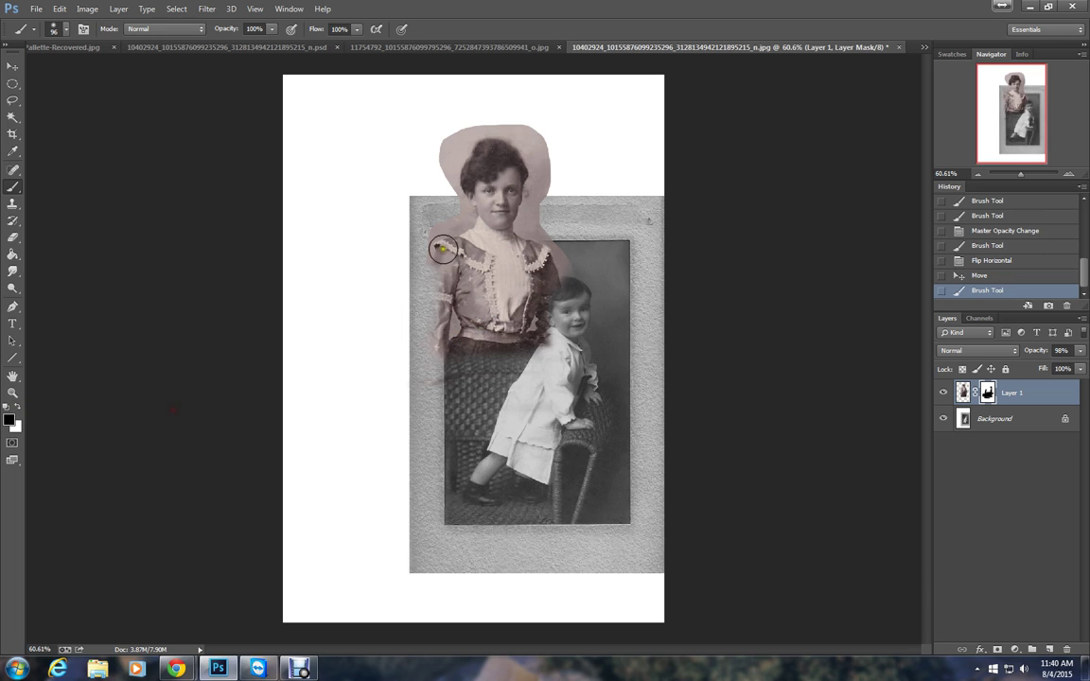
{"action": "mouse_move", "coordinate": [430, 217]}
{"action": "left_mouse_down"}
{"action": "mouse_move", "coordinate": [426, 400]}
{"action": "mouse_move", "coordinate": [490, 368]}
{"action": "mouse_move", "coordinate": [554, 358]}
{"action": "left_mouse_up"}
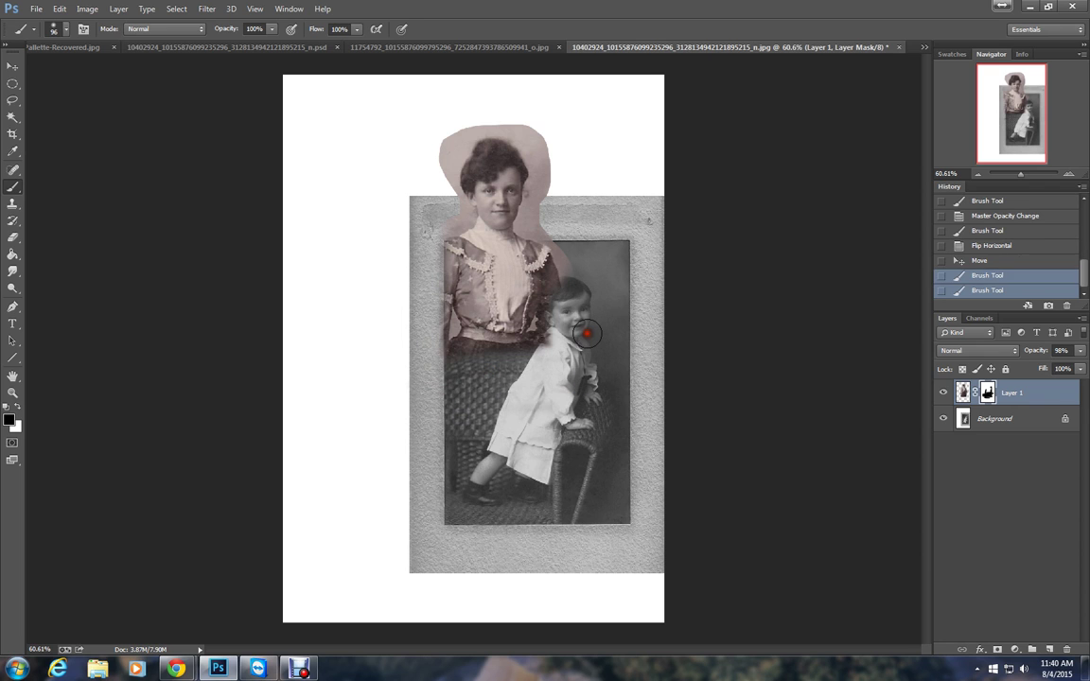
Reveal the boy's whole head through Layer 1's mask
{"action": "scroll", "coordinate": [589, 330], "scroll_direction": "up", "scroll_amount": 2}
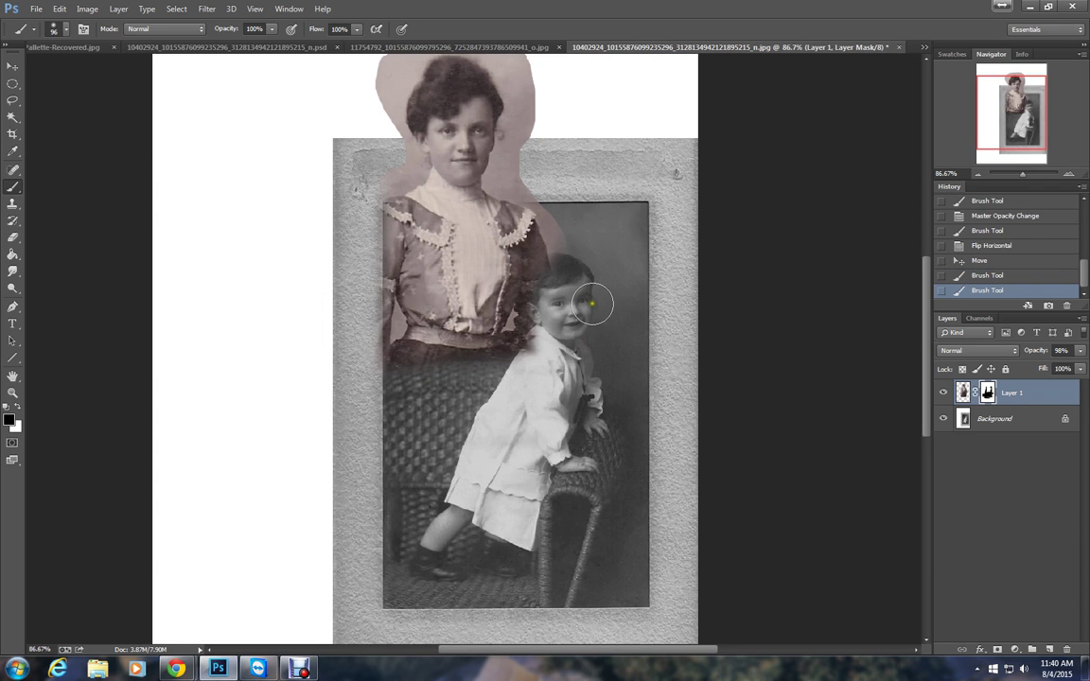
{"action": "scroll", "coordinate": [596, 304], "scroll_direction": "up", "scroll_amount": 2}
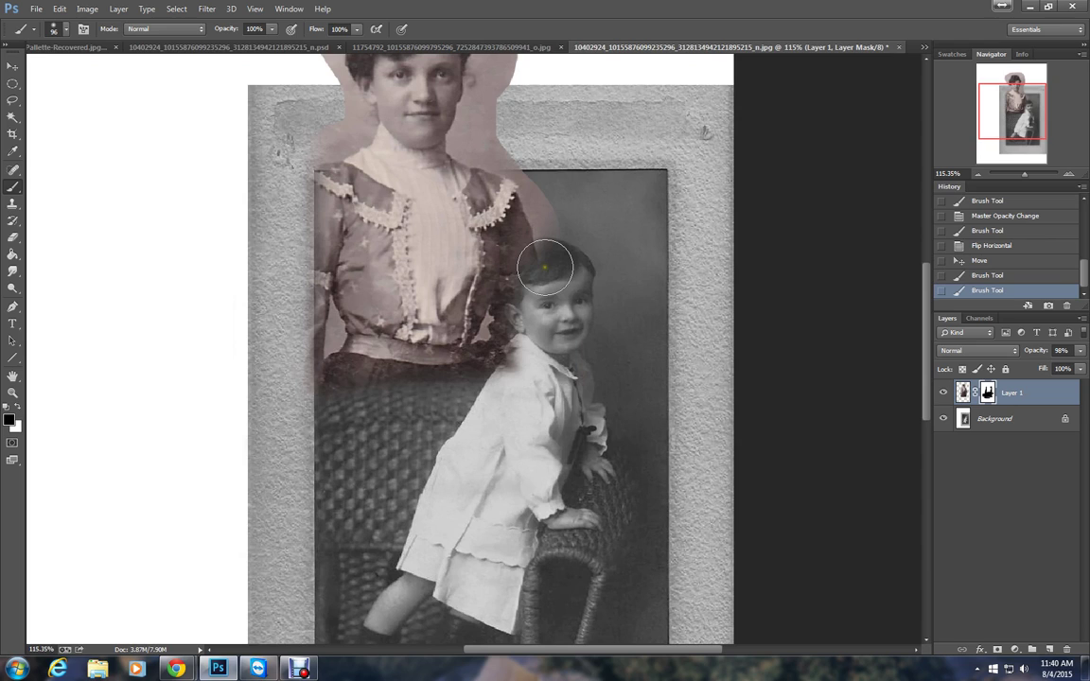
{"action": "mouse_move", "coordinate": [545, 268]}
{"action": "left_mouse_down"}
{"action": "mouse_move", "coordinate": [530, 301]}
{"action": "mouse_move", "coordinate": [556, 272]}
{"action": "mouse_move", "coordinate": [547, 256]}
{"action": "mouse_move", "coordinate": [540, 263]}
{"action": "left_mouse_up"}
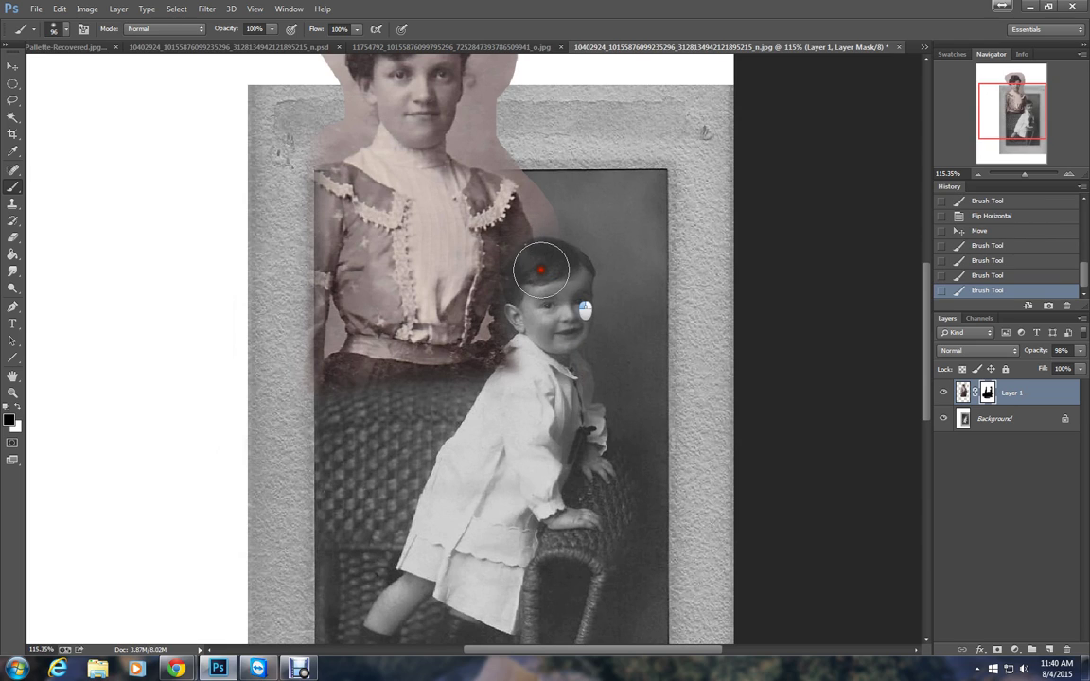
{"action": "left_click", "coordinate": [524, 365]}
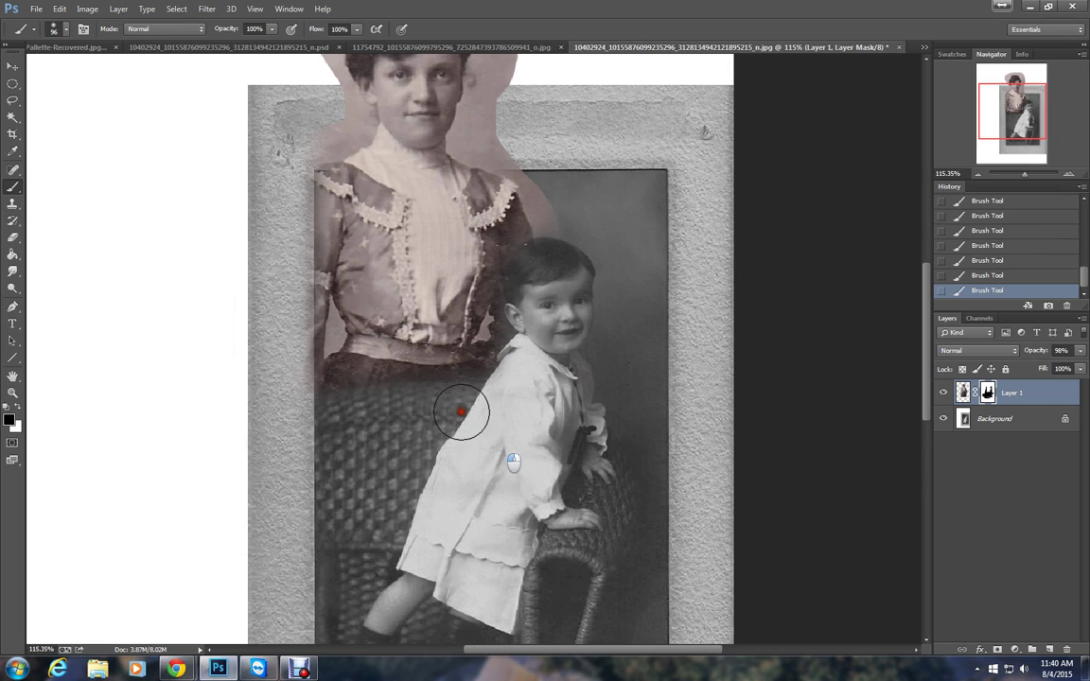
Restore the woman's left side, then mask the overlay on skirt, shoulder, pink halo and top-left corner
{"action": "left_click", "coordinate": [16, 409]}
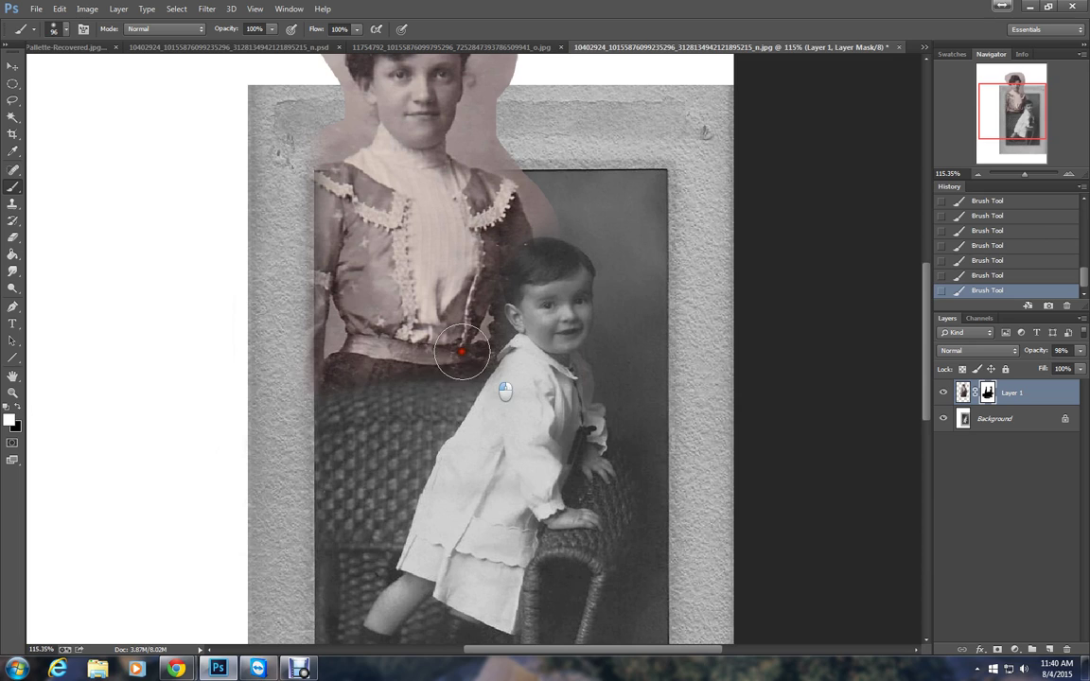
{"action": "mouse_move", "coordinate": [410, 353]}
{"action": "left_mouse_down"}
{"action": "mouse_move", "coordinate": [353, 366]}
{"action": "mouse_move", "coordinate": [373, 382]}
{"action": "left_mouse_up"}
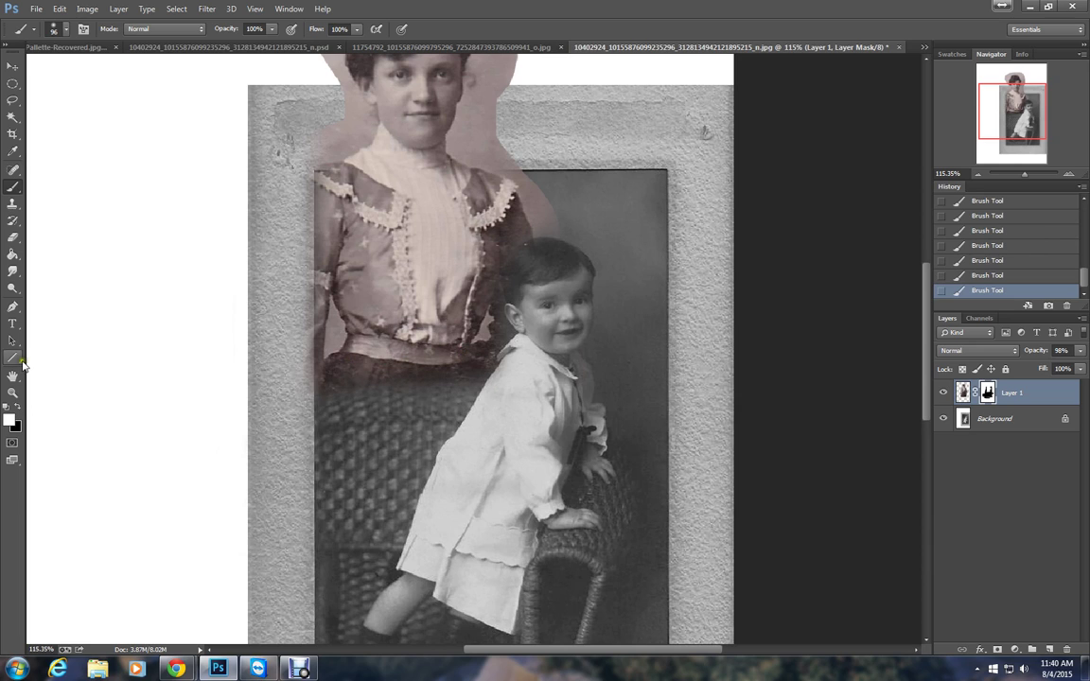
{"action": "left_click", "coordinate": [17, 407]}
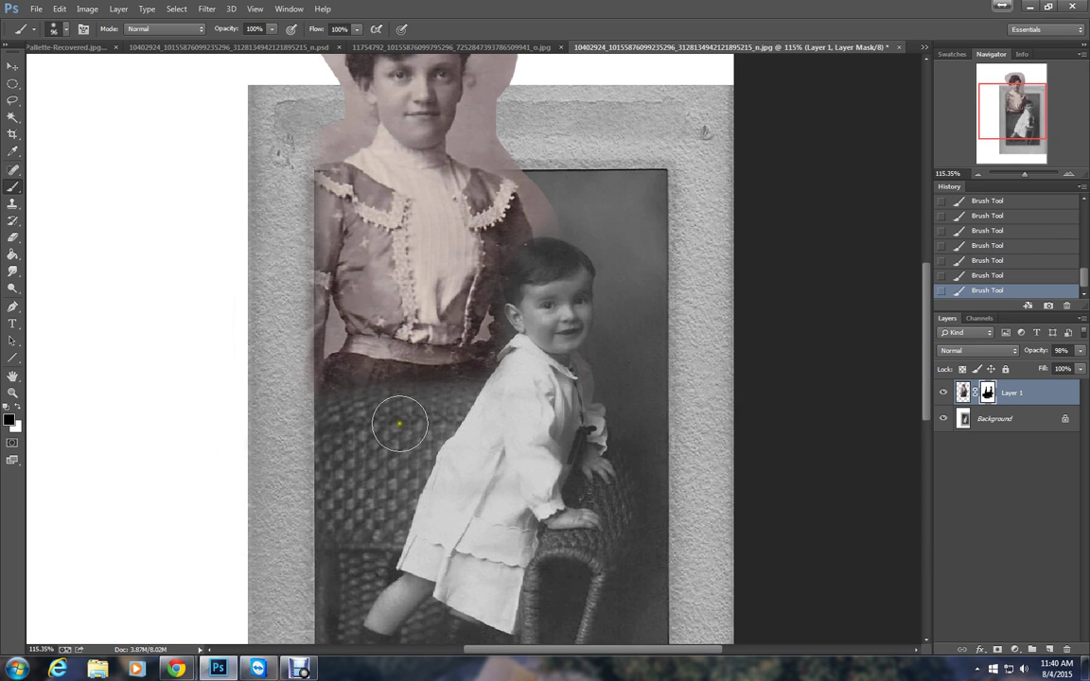
{"action": "mouse_move", "coordinate": [398, 416]}
{"action": "left_mouse_down"}
{"action": "mouse_move", "coordinate": [482, 414]}
{"action": "mouse_move", "coordinate": [628, 314]}
{"action": "mouse_move", "coordinate": [559, 218]}
{"action": "mouse_move", "coordinate": [555, 263]}
{"action": "mouse_move", "coordinate": [540, 258]}
{"action": "mouse_move", "coordinate": [536, 271]}
{"action": "mouse_move", "coordinate": [558, 175]}
{"action": "mouse_move", "coordinate": [540, 170]}
{"action": "mouse_move", "coordinate": [552, 199]}
{"action": "mouse_move", "coordinate": [554, 189]}
{"action": "left_mouse_up"}
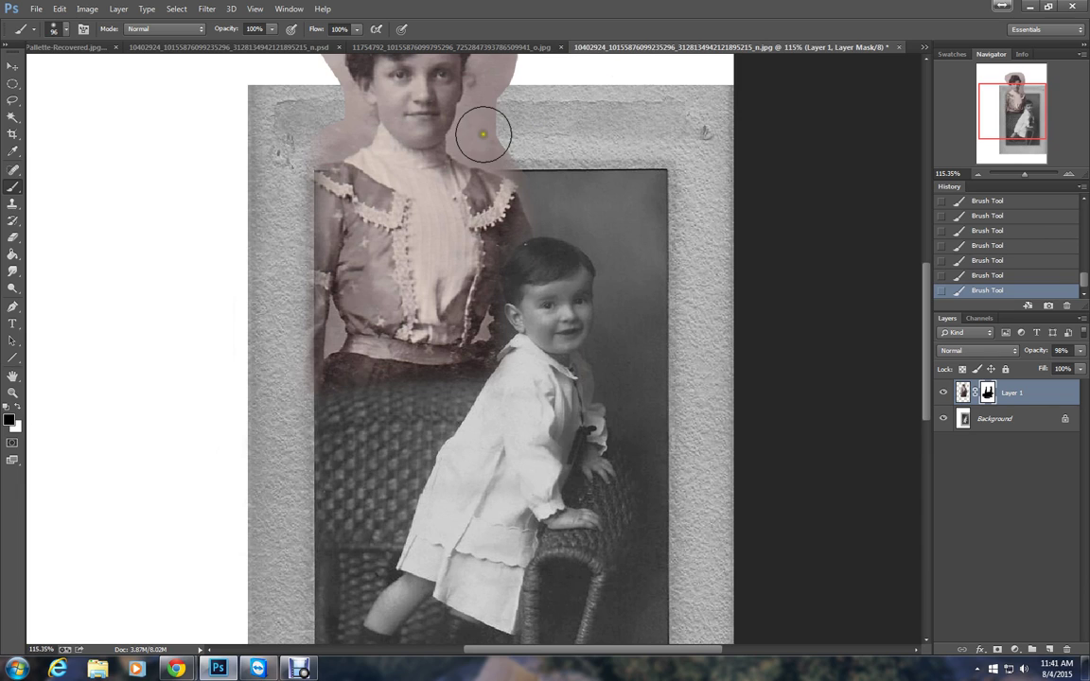
{"action": "mouse_move", "coordinate": [482, 133]}
{"action": "left_mouse_down"}
{"action": "mouse_move", "coordinate": [531, 150]}
{"action": "mouse_move", "coordinate": [558, 180]}
{"action": "left_mouse_up"}
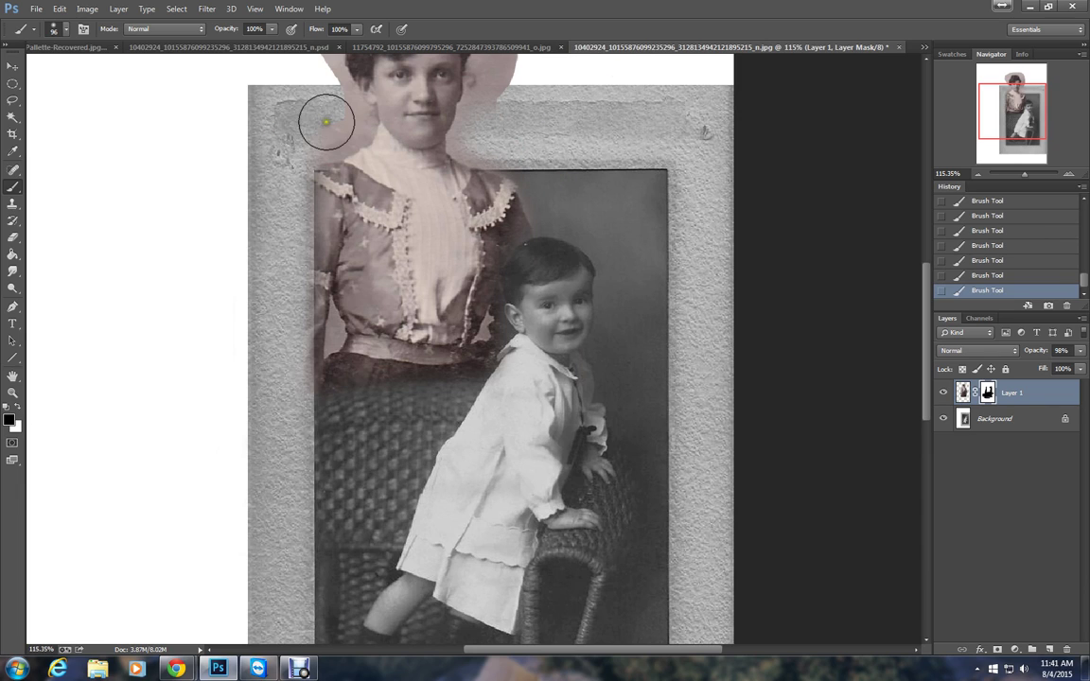
{"action": "mouse_move", "coordinate": [334, 115]}
{"action": "left_mouse_down"}
{"action": "mouse_move", "coordinate": [302, 131]}
{"action": "mouse_move", "coordinate": [296, 147]}
{"action": "mouse_move", "coordinate": [280, 115]}
{"action": "left_mouse_up"}
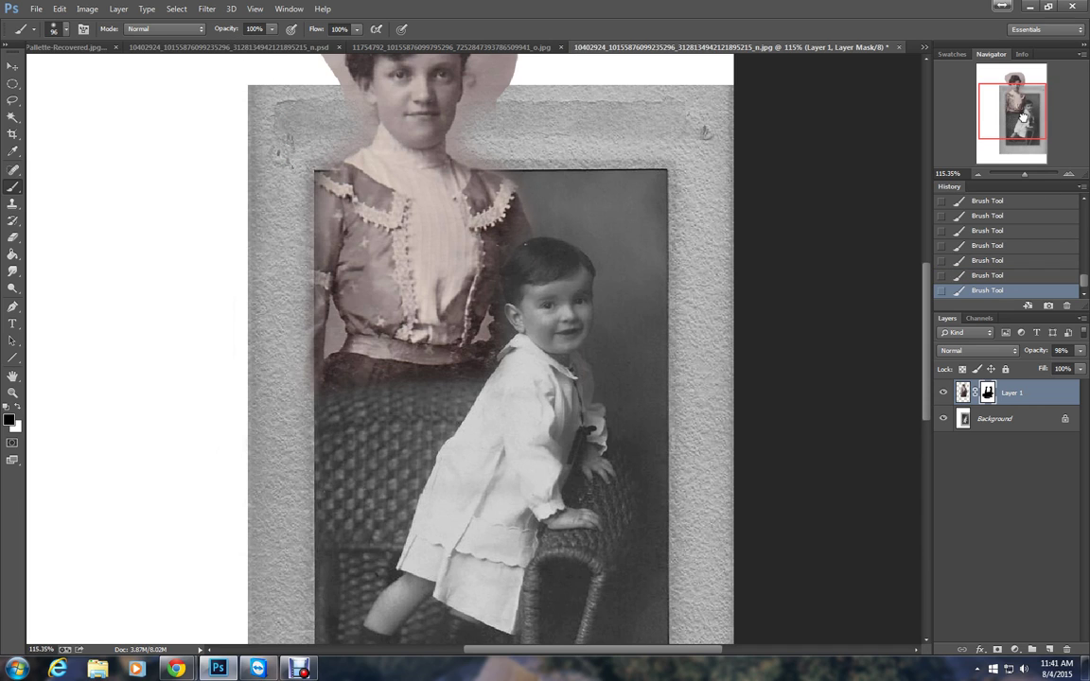
Shrink the brush to 27 px and fade the pink halo around her hair, face and left shoulder
{"action": "left_click_drag", "start_coordinate": [1022, 115], "coordinate": [1022, 95]}
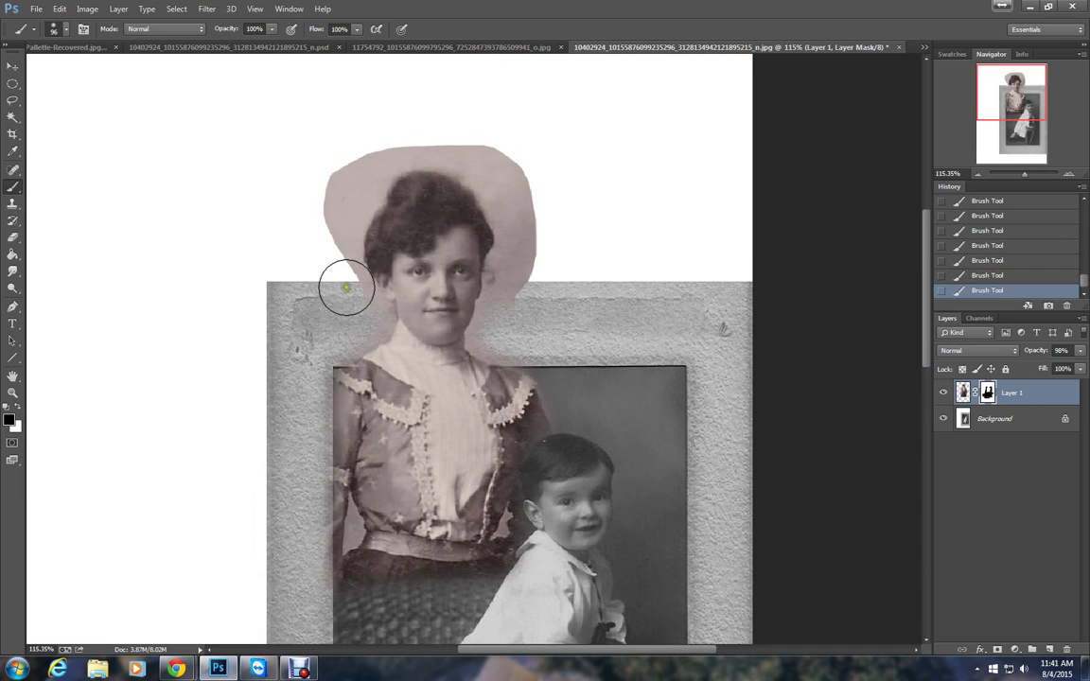
{"action": "mouse_move", "coordinate": [346, 287]}
{"action": "left_mouse_down"}
{"action": "mouse_move", "coordinate": [324, 262]}
{"action": "mouse_move", "coordinate": [329, 218]}
{"action": "mouse_move", "coordinate": [355, 176]}
{"action": "mouse_move", "coordinate": [402, 142]}
{"action": "mouse_move", "coordinate": [343, 164]}
{"action": "mouse_move", "coordinate": [309, 250]}
{"action": "mouse_move", "coordinate": [424, 113]}
{"action": "mouse_move", "coordinate": [508, 174]}
{"action": "mouse_move", "coordinate": [531, 286]}
{"action": "mouse_move", "coordinate": [536, 239]}
{"action": "mouse_move", "coordinate": [444, 136]}
{"action": "mouse_move", "coordinate": [410, 132]}
{"action": "mouse_move", "coordinate": [511, 174]}
{"action": "mouse_move", "coordinate": [323, 268]}
{"action": "left_mouse_up"}
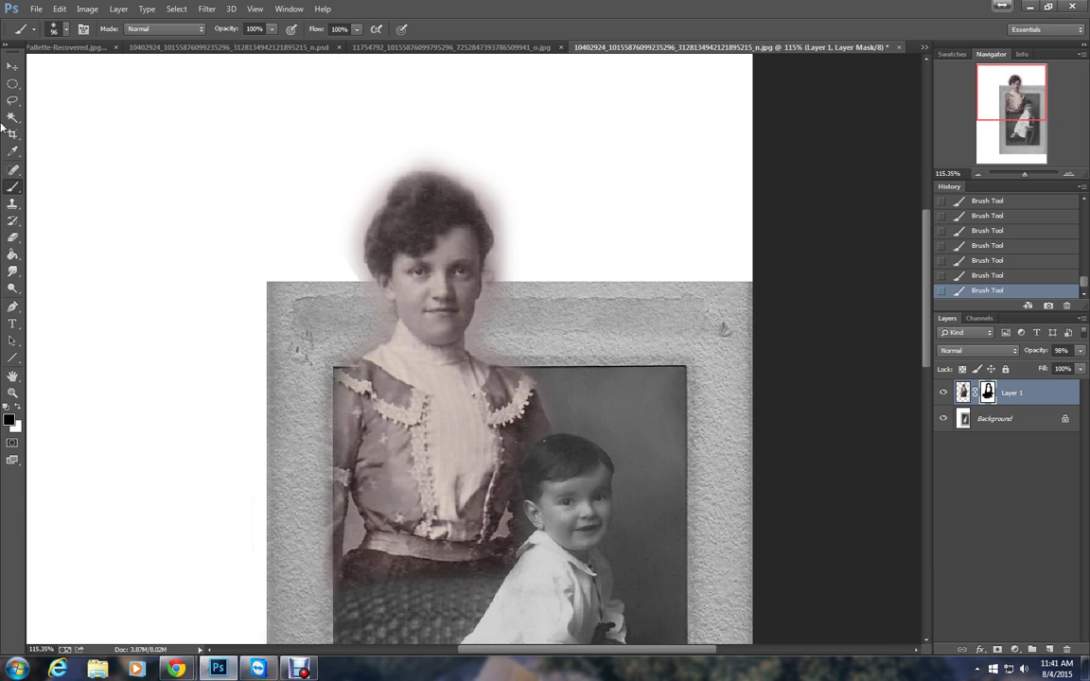
{"action": "left_click", "coordinate": [59, 30]}
{"action": "left_click_drag", "start_coordinate": [71, 68], "coordinate": [88, 76]}
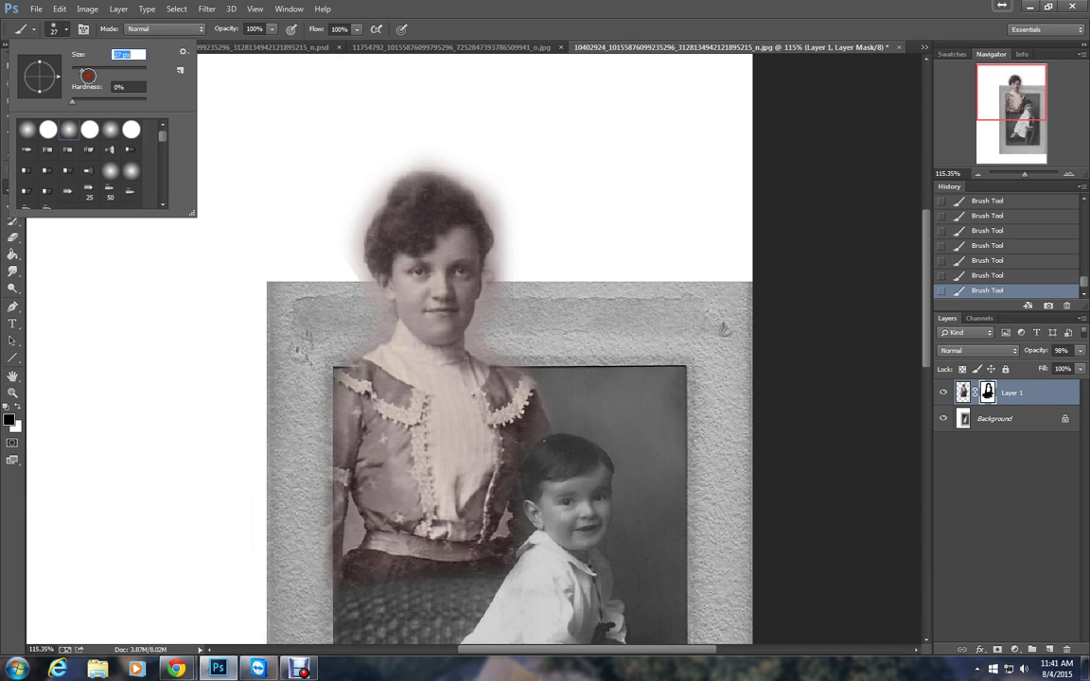
{"action": "key", "text": "Return"}
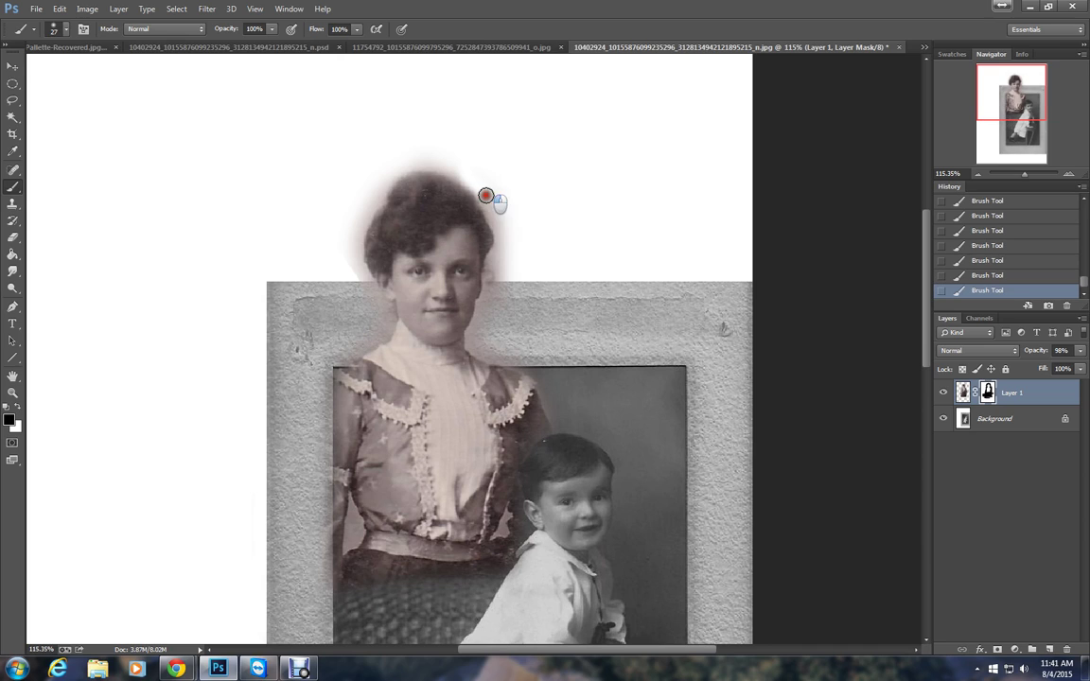
{"action": "mouse_move", "coordinate": [486, 195]}
{"action": "left_mouse_down"}
{"action": "mouse_move", "coordinate": [502, 241]}
{"action": "mouse_move", "coordinate": [498, 194]}
{"action": "mouse_move", "coordinate": [487, 316]}
{"action": "mouse_move", "coordinate": [499, 298]}
{"action": "mouse_move", "coordinate": [475, 344]}
{"action": "mouse_move", "coordinate": [557, 405]}
{"action": "left_mouse_up"}
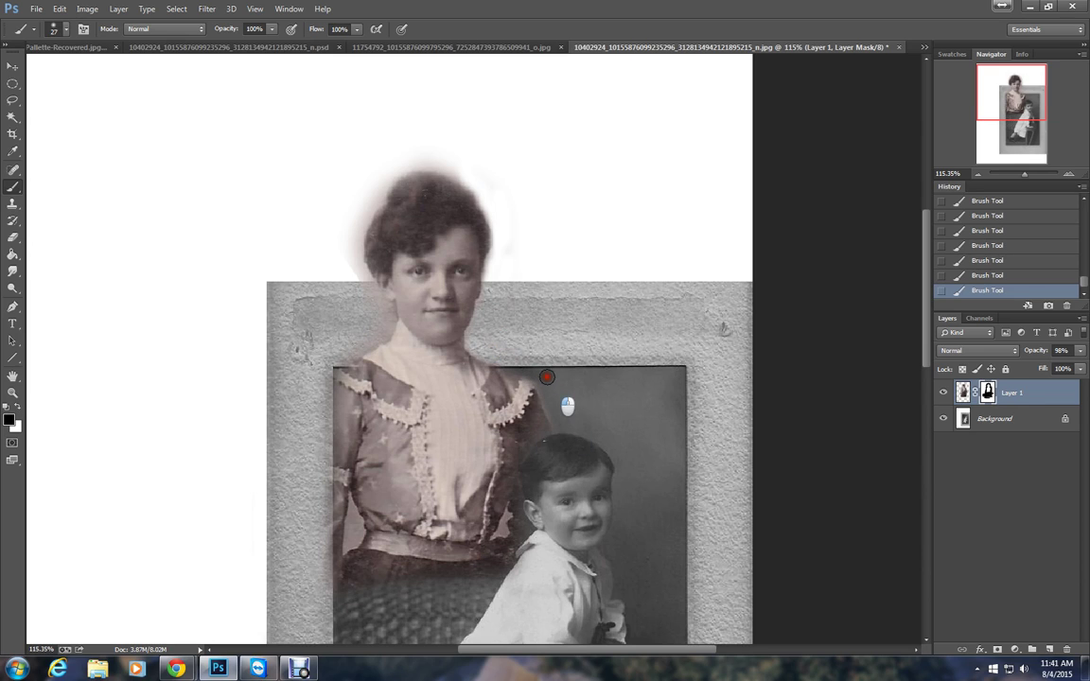
{"action": "mouse_move", "coordinate": [493, 334]}
{"action": "left_mouse_down"}
{"action": "mouse_move", "coordinate": [358, 285]}
{"action": "mouse_move", "coordinate": [385, 318]}
{"action": "mouse_move", "coordinate": [331, 360]}
{"action": "mouse_move", "coordinate": [328, 316]}
{"action": "mouse_move", "coordinate": [364, 211]}
{"action": "mouse_move", "coordinate": [407, 161]}
{"action": "mouse_move", "coordinate": [508, 214]}
{"action": "left_mouse_up"}
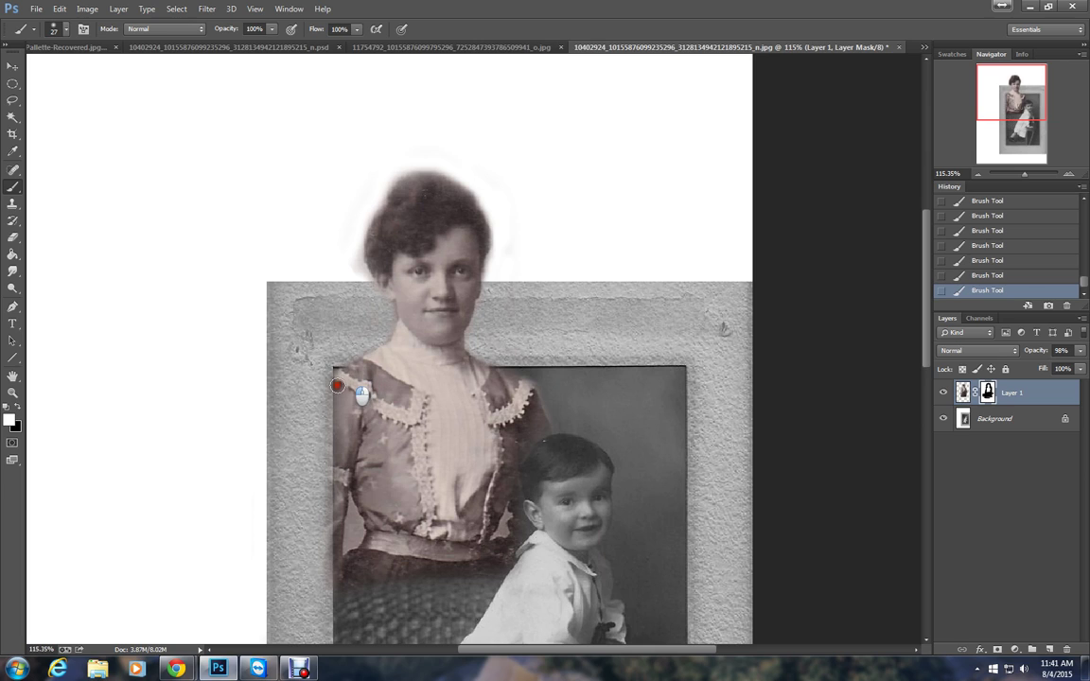
{"action": "mouse_move", "coordinate": [365, 374]}
{"action": "left_mouse_down"}
{"action": "mouse_move", "coordinate": [383, 364]}
{"action": "mouse_move", "coordinate": [358, 348]}
{"action": "mouse_move", "coordinate": [333, 383]}
{"action": "mouse_move", "coordinate": [323, 367]}
{"action": "mouse_move", "coordinate": [345, 433]}
{"action": "mouse_move", "coordinate": [340, 566]}
{"action": "left_mouse_up"}
Touch up the mask at the sleeve corner, the frame's left edge, the boy's face and collar
{"action": "left_click", "coordinate": [18, 406]}
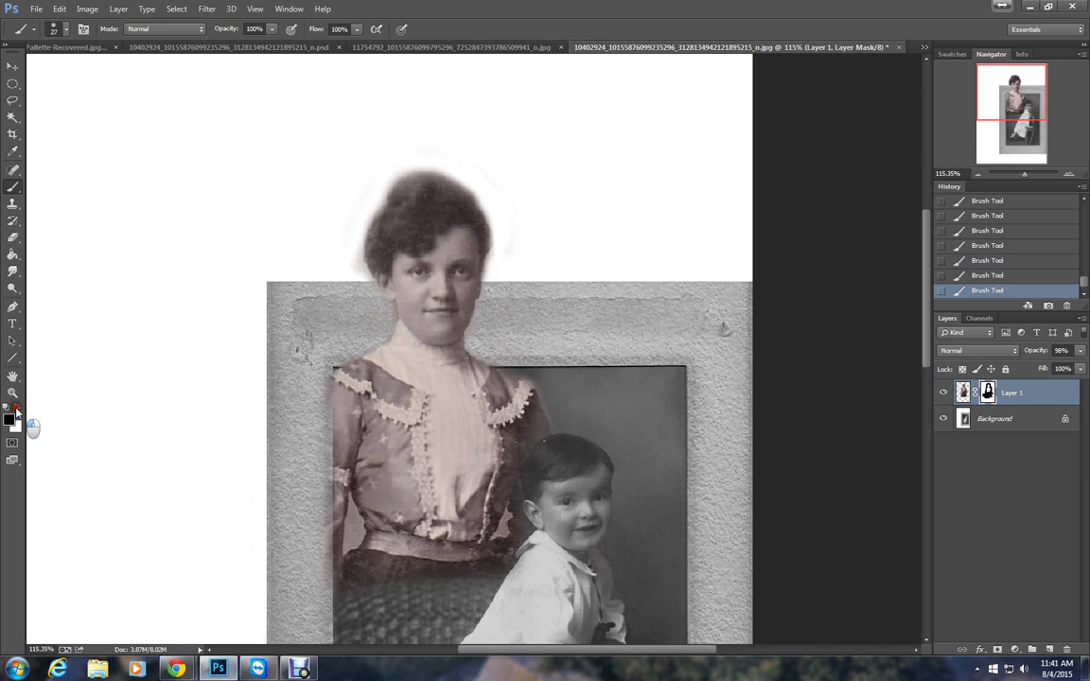
{"action": "left_click_drag", "start_coordinate": [295, 408], "coordinate": [323, 371]}
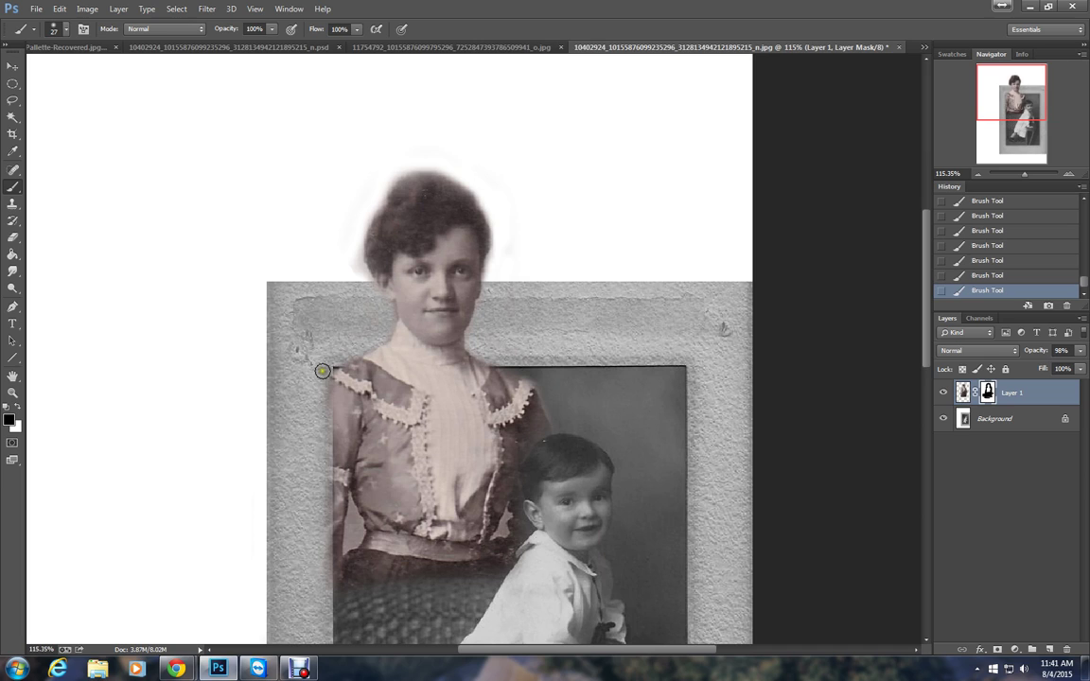
{"action": "mouse_move", "coordinate": [323, 371]}
{"action": "left_mouse_down"}
{"action": "mouse_move", "coordinate": [323, 492]}
{"action": "mouse_move", "coordinate": [329, 360]}
{"action": "mouse_move", "coordinate": [312, 336]}
{"action": "left_mouse_up"}
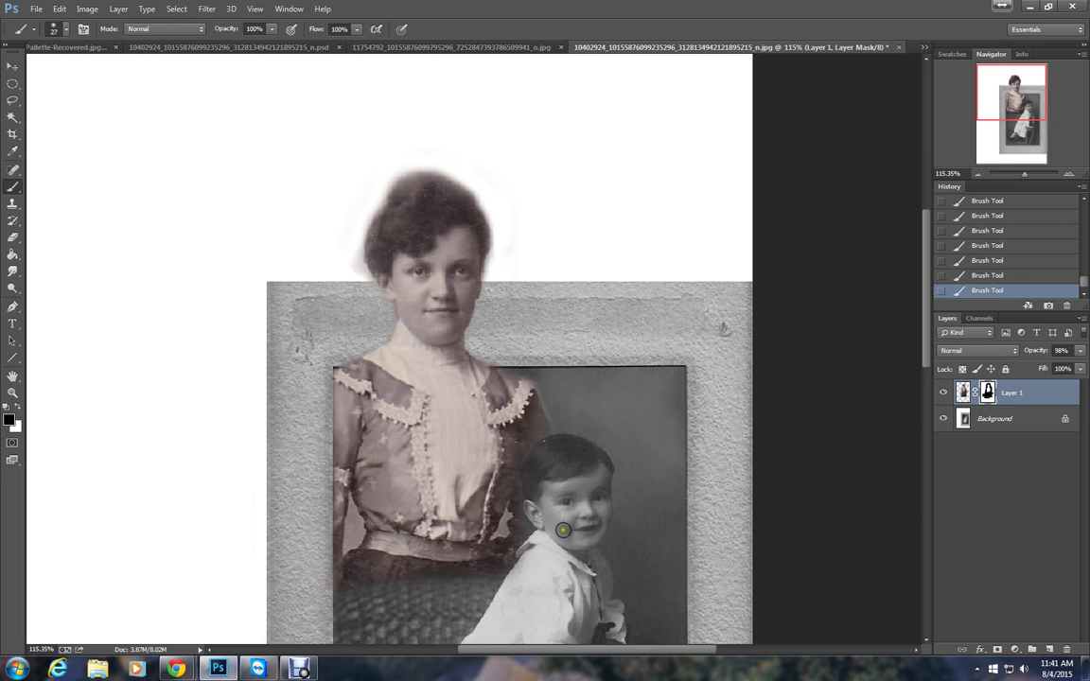
{"action": "mouse_move", "coordinate": [557, 456]}
{"action": "left_mouse_down"}
{"action": "mouse_move", "coordinate": [533, 469]}
{"action": "mouse_move", "coordinate": [540, 511]}
{"action": "left_mouse_up"}
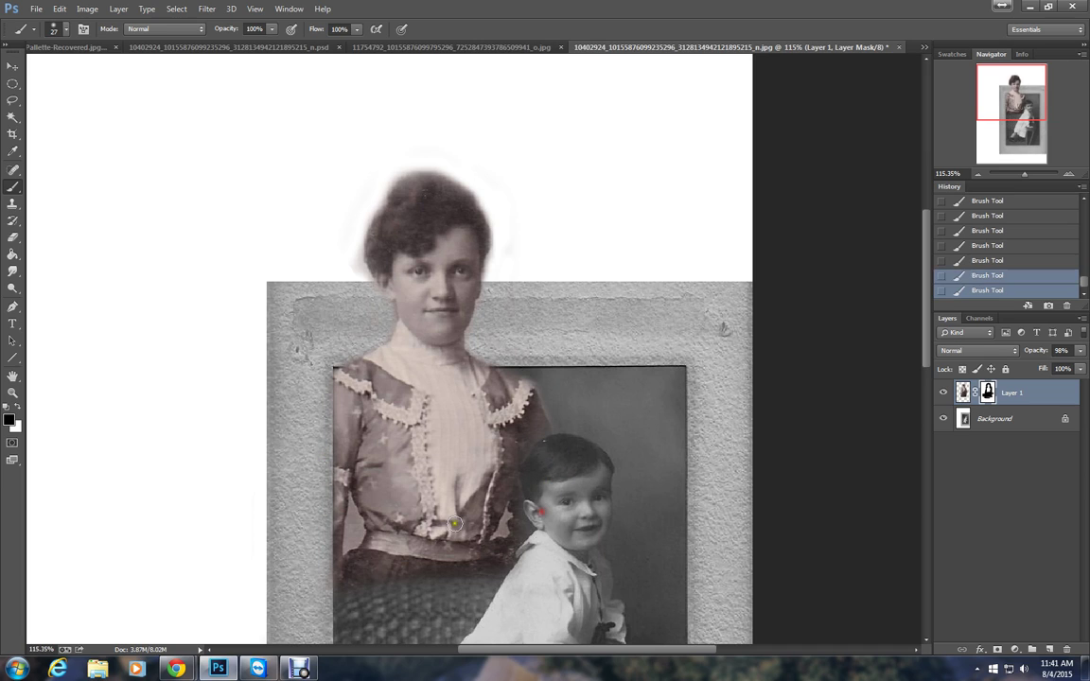
{"action": "key", "text": "x"}
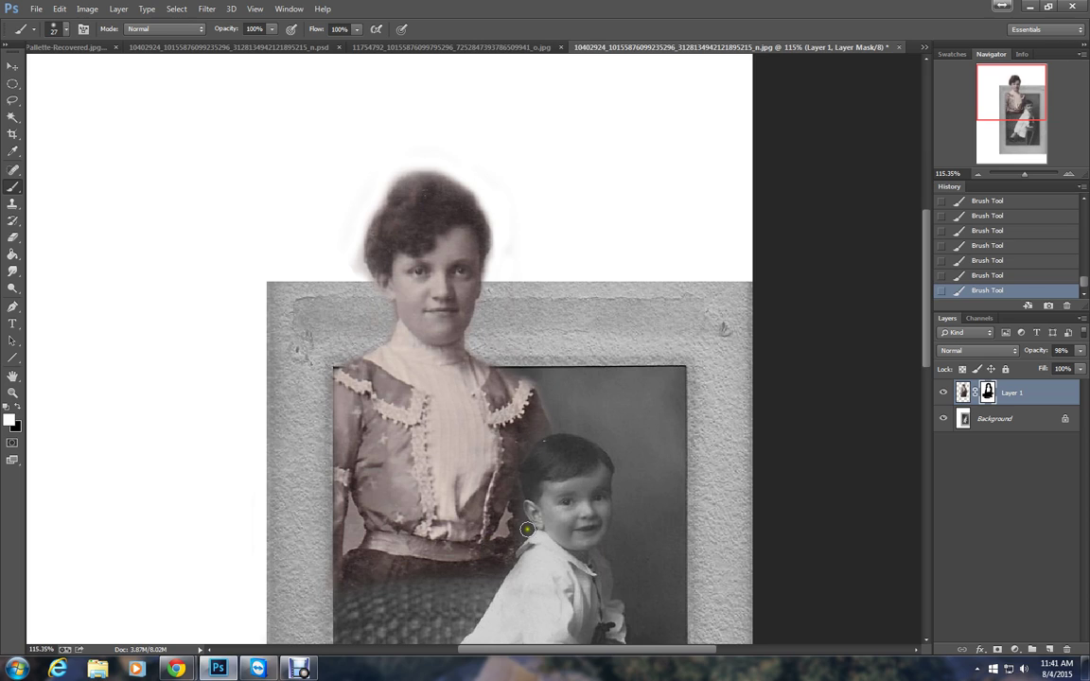
{"action": "mouse_move", "coordinate": [527, 530]}
{"action": "left_mouse_down"}
{"action": "mouse_move", "coordinate": [503, 490]}
{"action": "mouse_move", "coordinate": [515, 534]}
{"action": "mouse_move", "coordinate": [506, 546]}
{"action": "mouse_move", "coordinate": [517, 530]}
{"action": "mouse_move", "coordinate": [502, 564]}
{"action": "mouse_move", "coordinate": [333, 564]}
{"action": "left_mouse_up"}
Paint black to hide the halo along the hair's left edge, beside the neck and near the boy's head
{"action": "left_click", "coordinate": [17, 406]}
{"action": "mouse_move", "coordinate": [340, 251]}
{"action": "left_mouse_down"}
{"action": "mouse_move", "coordinate": [358, 272]}
{"action": "mouse_move", "coordinate": [355, 251]}
{"action": "mouse_move", "coordinate": [370, 297]}
{"action": "mouse_move", "coordinate": [377, 290]}
{"action": "left_mouse_up"}
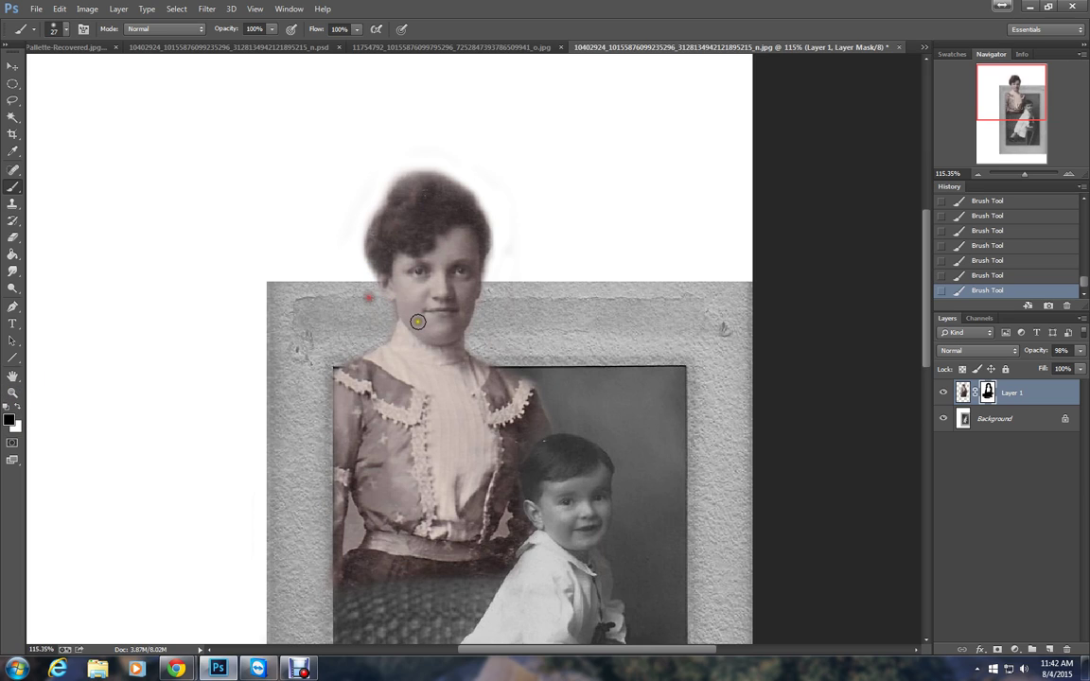
{"action": "mouse_move", "coordinate": [480, 302]}
{"action": "left_mouse_down"}
{"action": "mouse_move", "coordinate": [472, 341]}
{"action": "mouse_move", "coordinate": [491, 287]}
{"action": "mouse_move", "coordinate": [563, 232]}
{"action": "mouse_move", "coordinate": [577, 265]}
{"action": "left_mouse_up"}
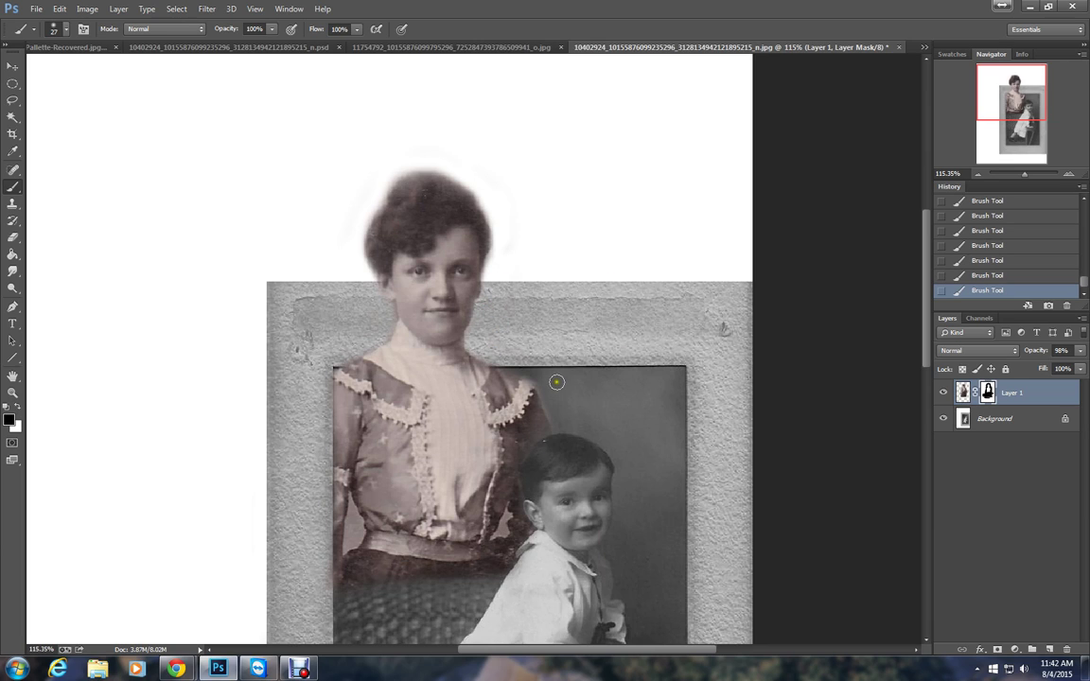
{"action": "mouse_move", "coordinate": [548, 395]}
{"action": "left_mouse_down"}
{"action": "mouse_move", "coordinate": [561, 428]}
{"action": "mouse_move", "coordinate": [545, 382]}
{"action": "mouse_move", "coordinate": [520, 364]}
{"action": "mouse_move", "coordinate": [549, 399]}
{"action": "left_mouse_up"}
{"action": "left_click", "coordinate": [648, 338]}
{"action": "scroll", "coordinate": [639, 350], "scroll_direction": "down", "scroll_amount": 3}
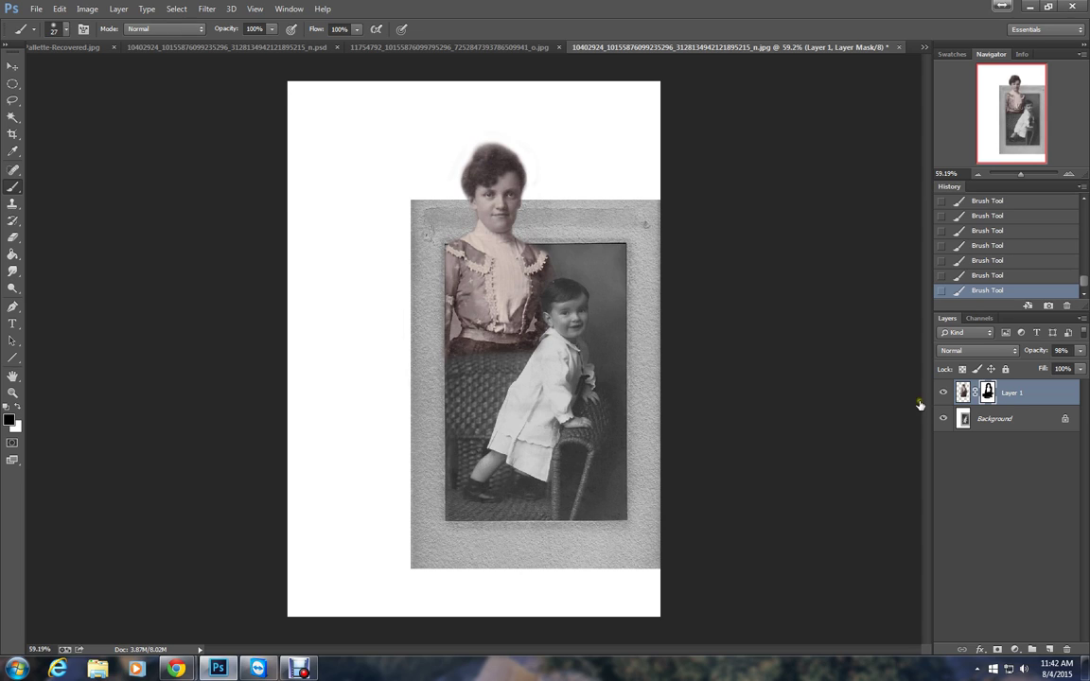
Desaturate Layer 1's pixels via Image > Adjustments > Desaturate
{"action": "key", "text": "ctrl+2"}
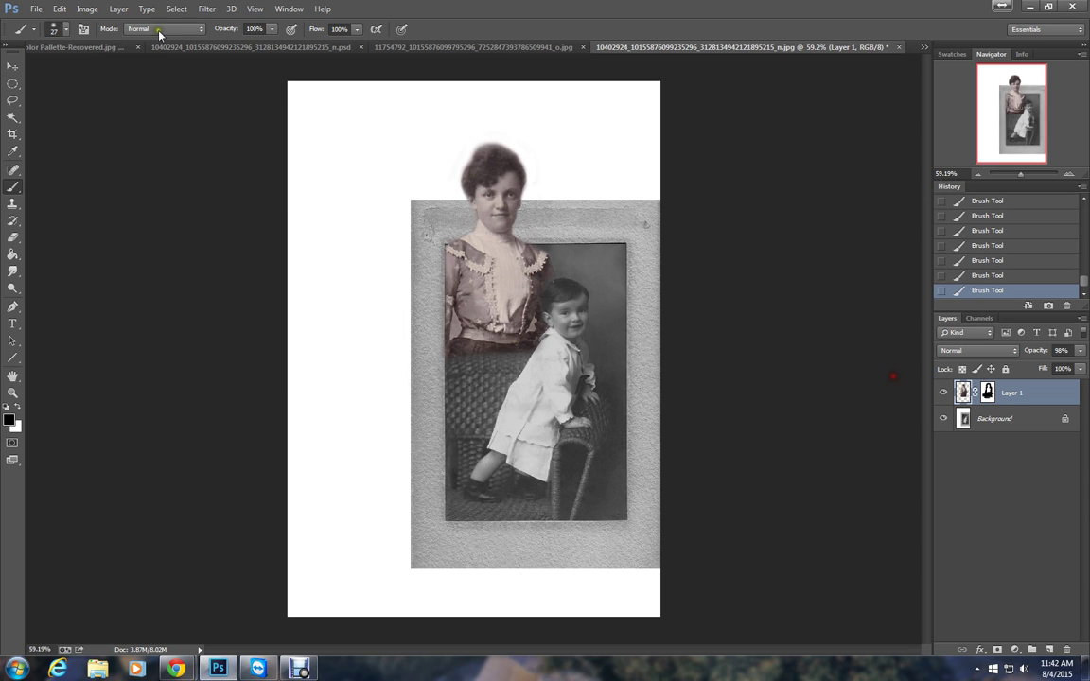
{"action": "left_click", "coordinate": [85, 10]}
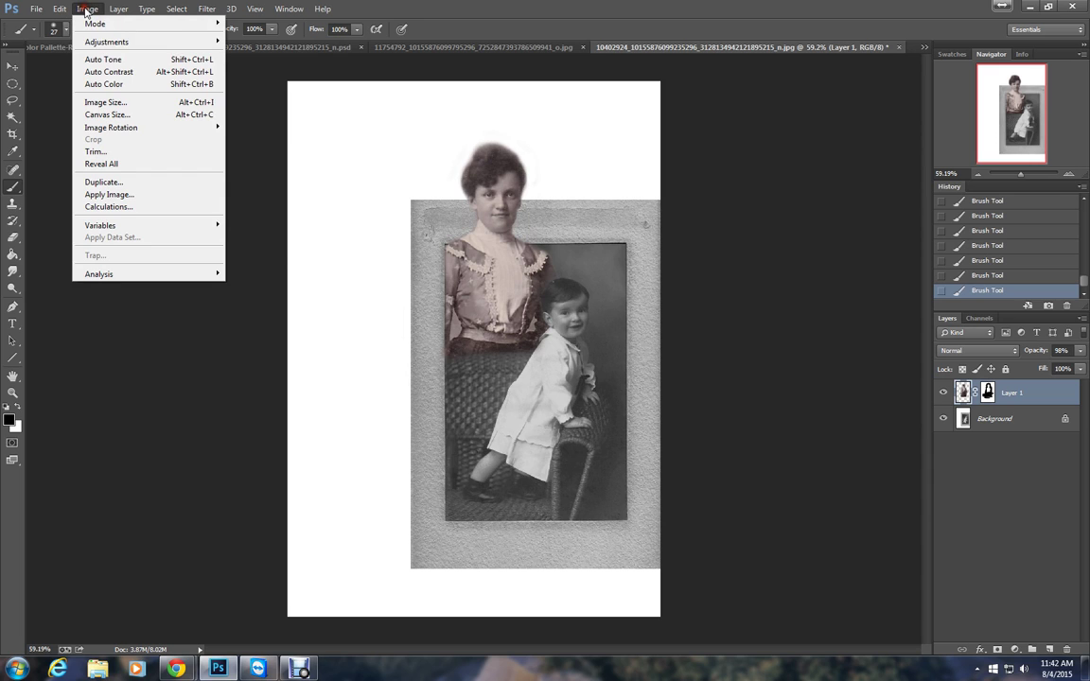
{"action": "mouse_move", "coordinate": [93, 42]}
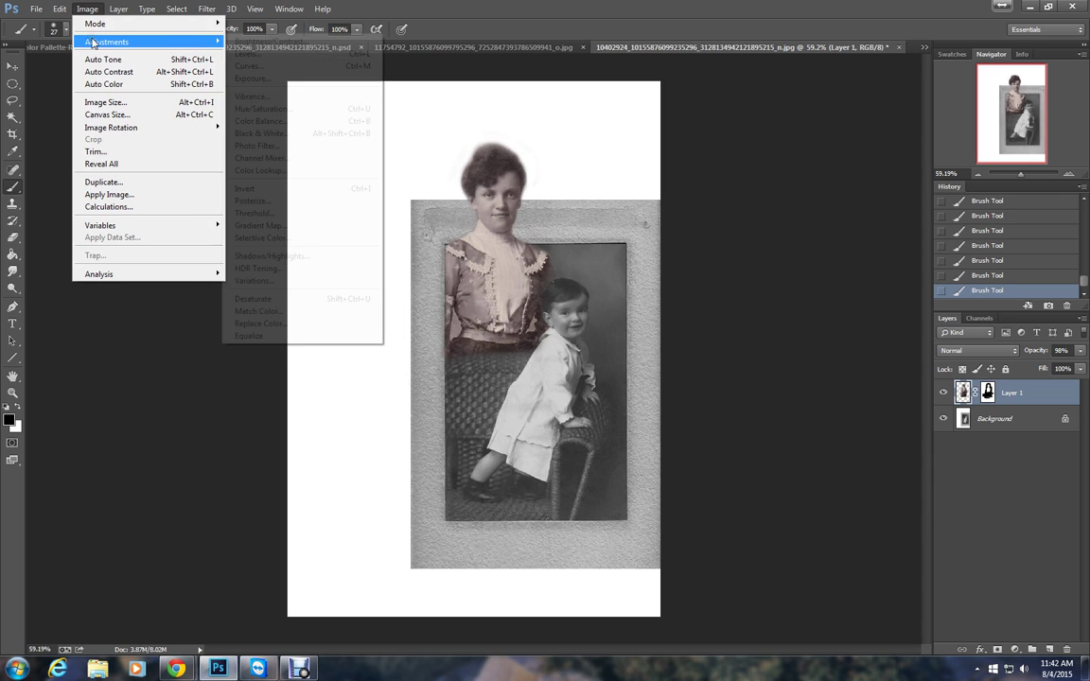
{"action": "left_click", "coordinate": [254, 300]}
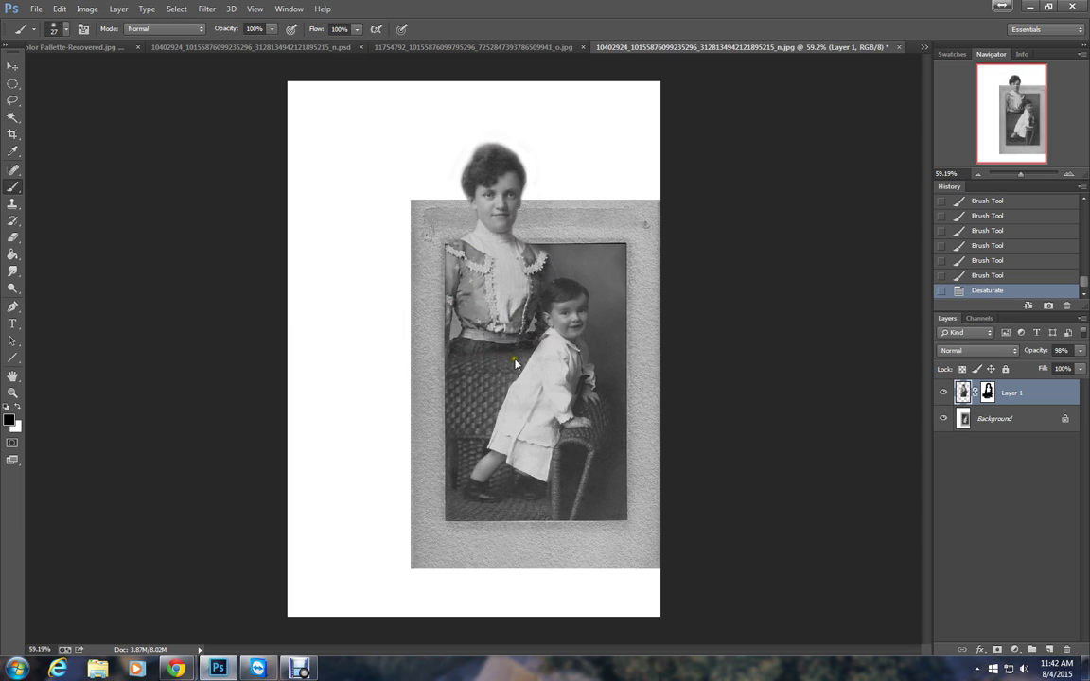
Desaturate the Background layer too, then make Layer 1 active again
{"action": "key", "text": "alt+bracketleft"}
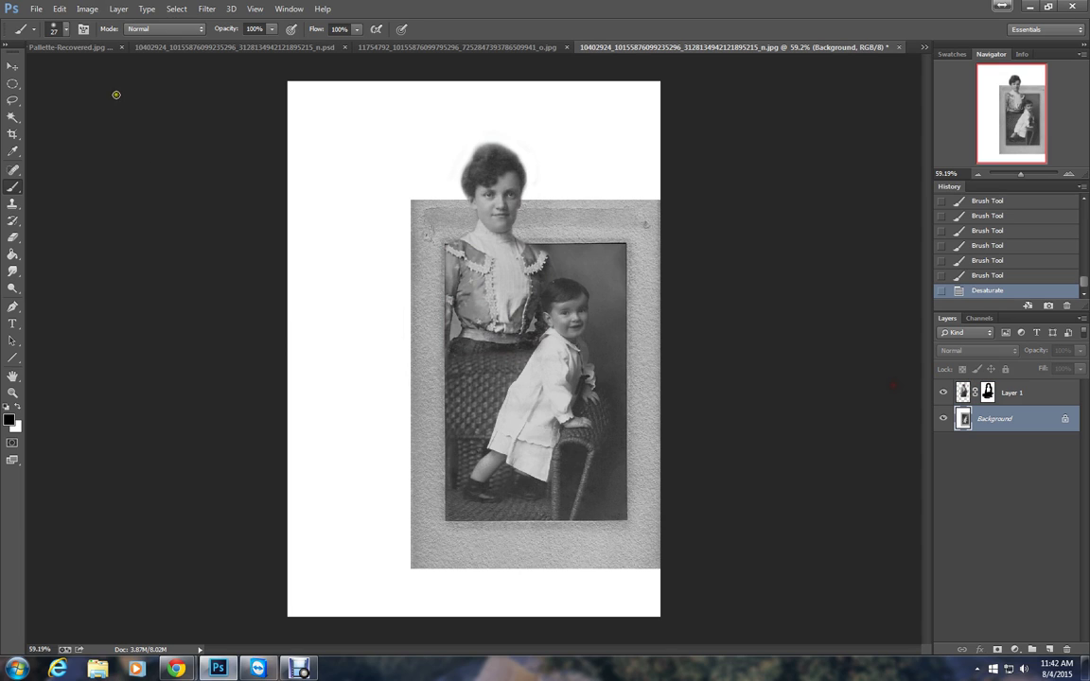
{"action": "left_click", "coordinate": [85, 9]}
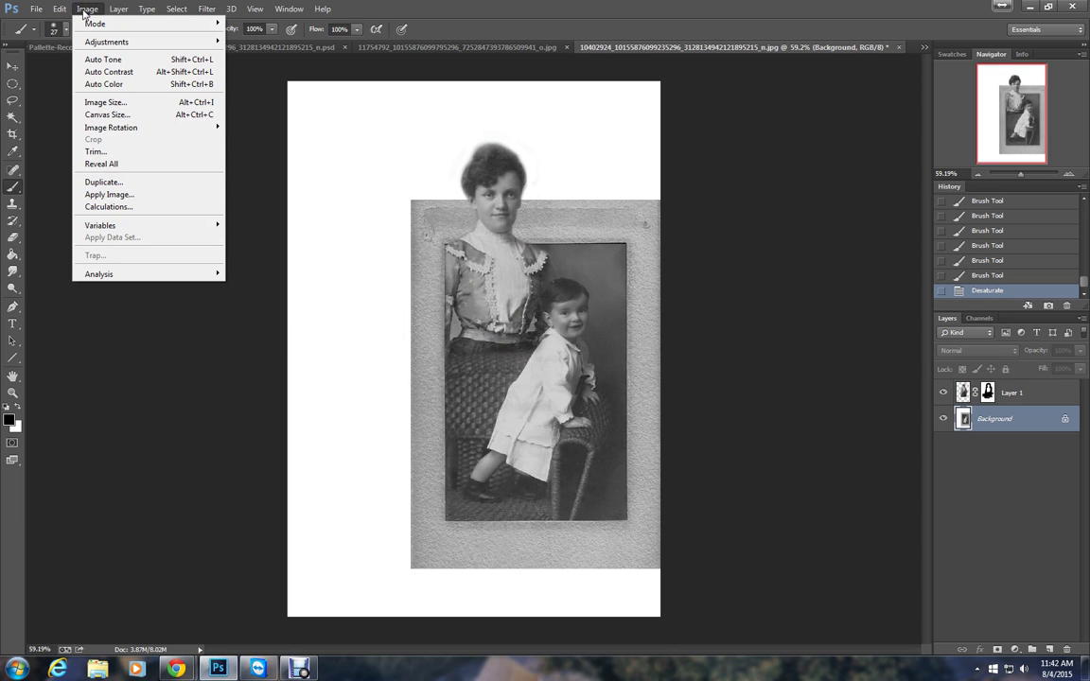
{"action": "mouse_move", "coordinate": [90, 42]}
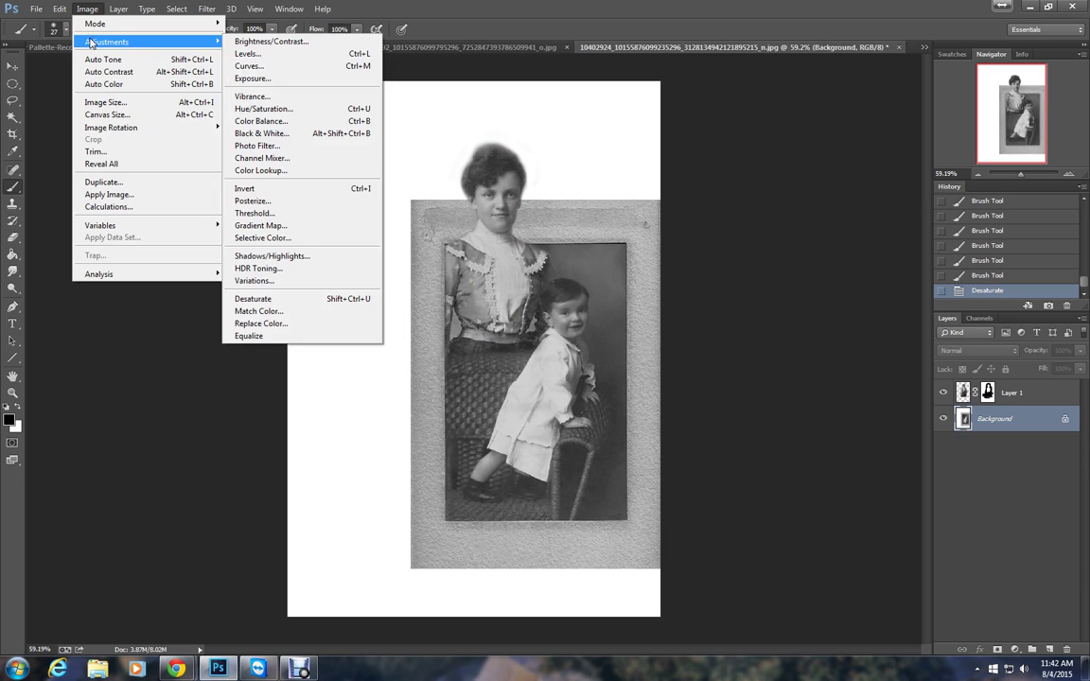
{"action": "left_click", "coordinate": [253, 299]}
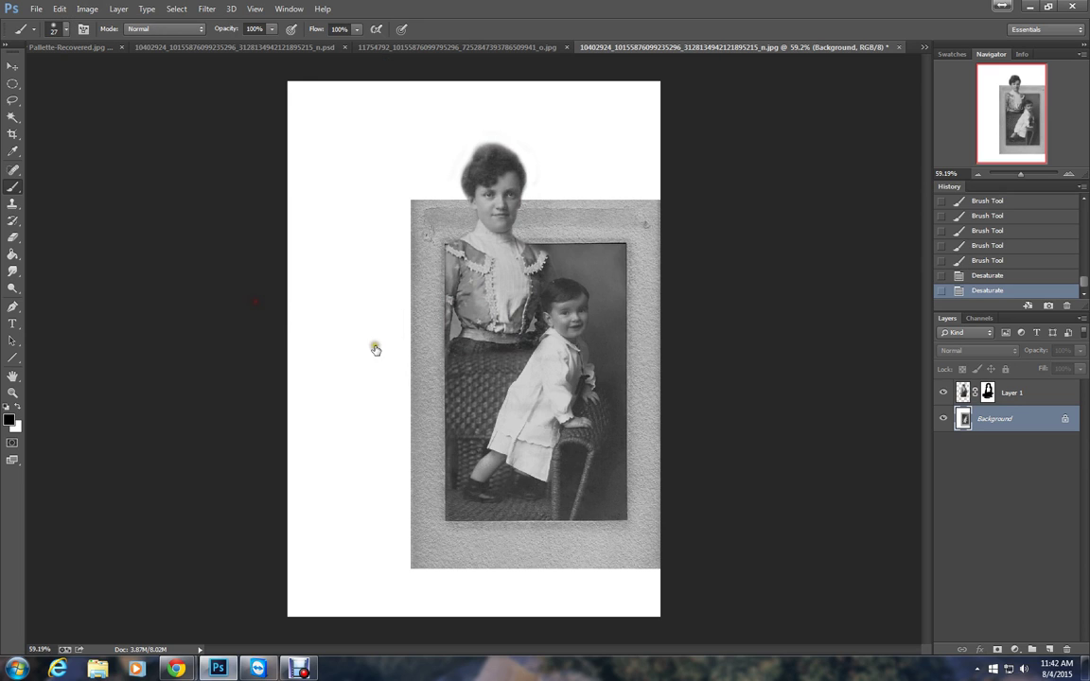
{"action": "left_click", "coordinate": [1031, 396]}
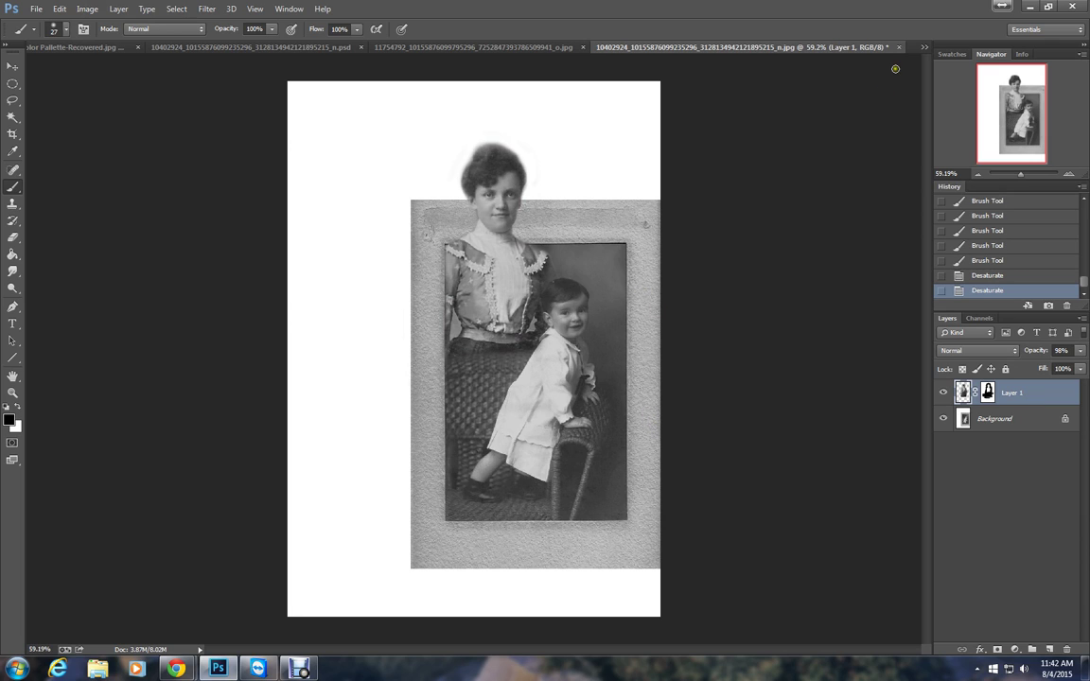
Switch to backdrop.jpg and drag it with the Move tool into the portrait document as Layer 2
{"action": "left_click", "coordinate": [924, 47]}
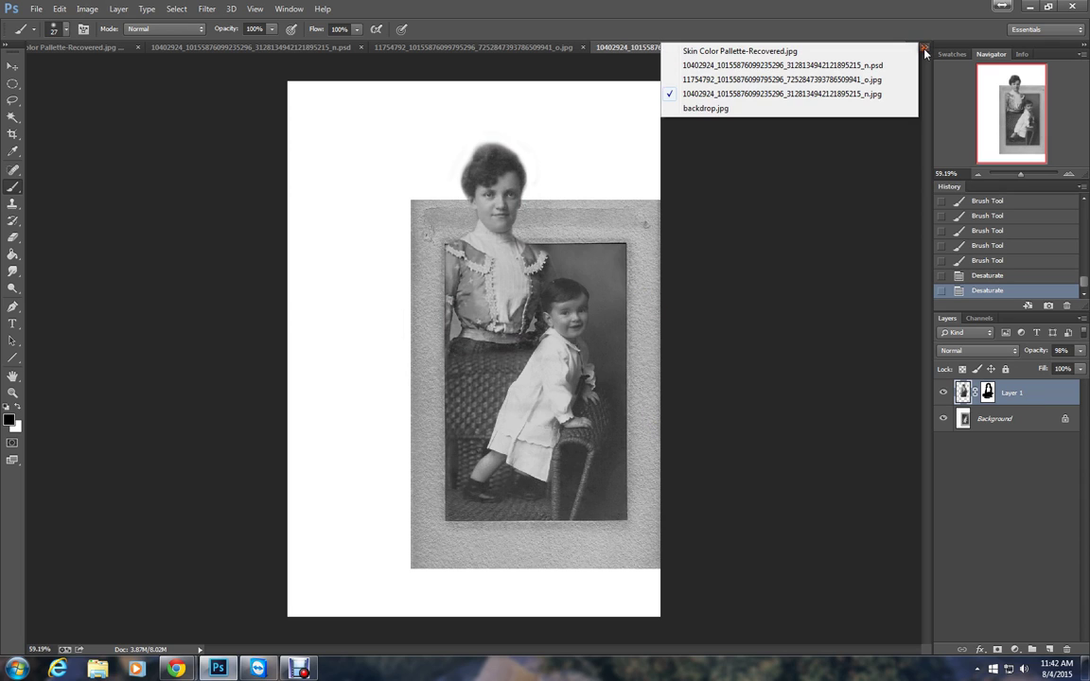
{"action": "left_click", "coordinate": [739, 109]}
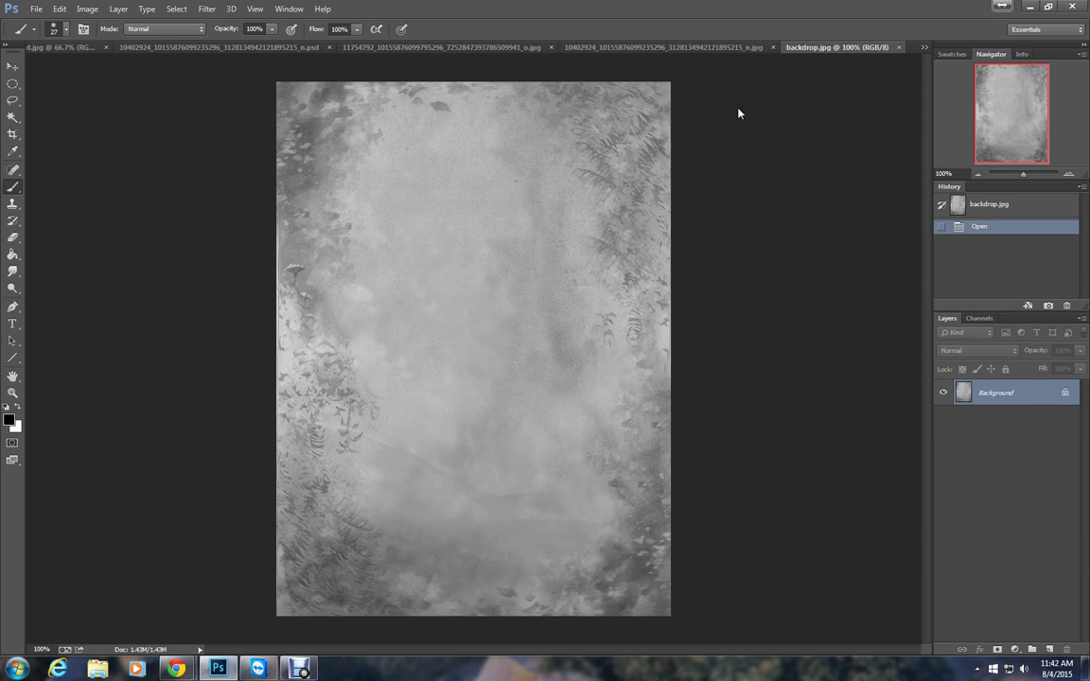
{"action": "left_click", "coordinate": [13, 66]}
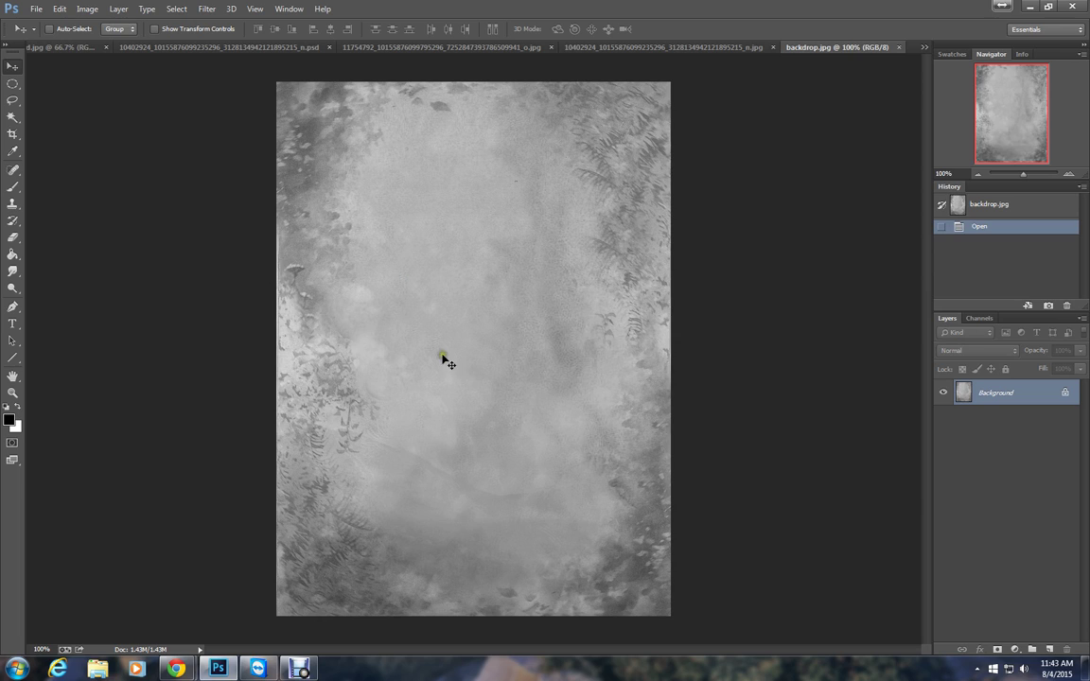
{"action": "left_click", "coordinate": [488, 315]}
{"action": "left_click_drag", "start_coordinate": [489, 315], "coordinate": [536, 333]}
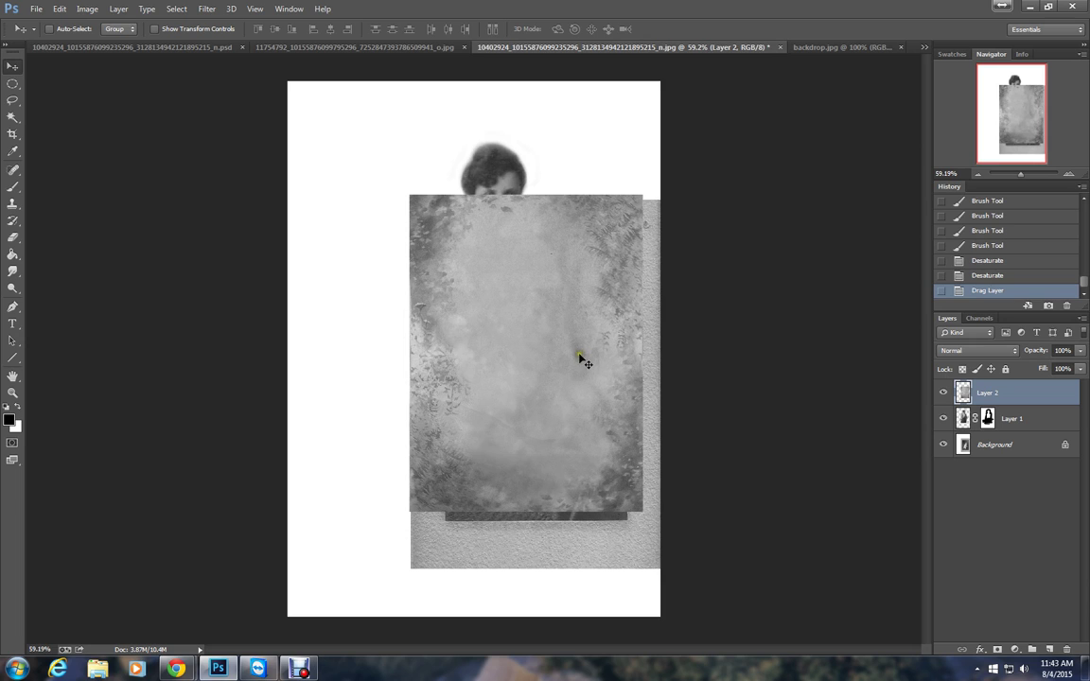
Lower Layer 2's opacity to 57%
{"action": "left_click", "coordinate": [63, 9]}
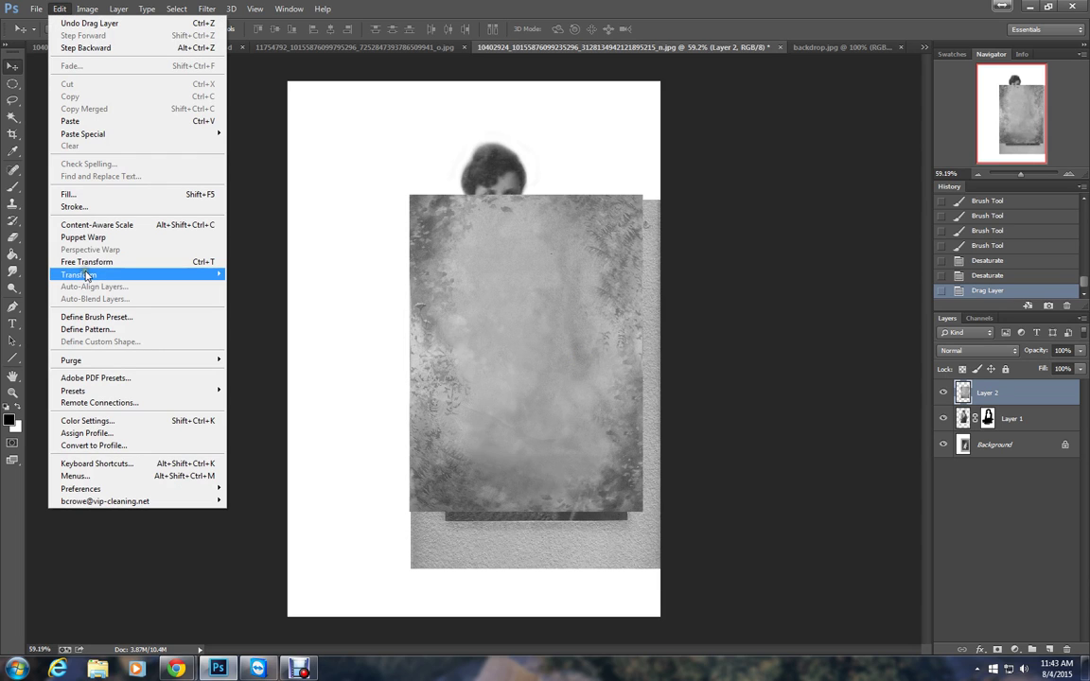
{"action": "left_click", "coordinate": [735, 336]}
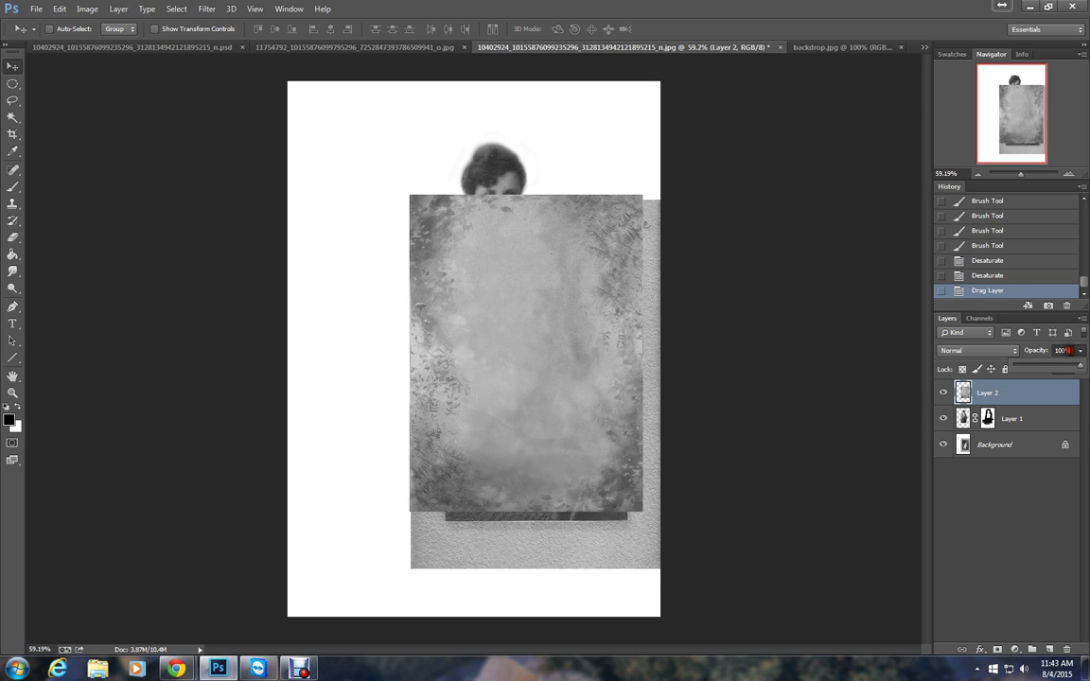
{"action": "left_click", "coordinate": [1079, 350]}
{"action": "left_click_drag", "start_coordinate": [1080, 365], "coordinate": [1052, 368]}
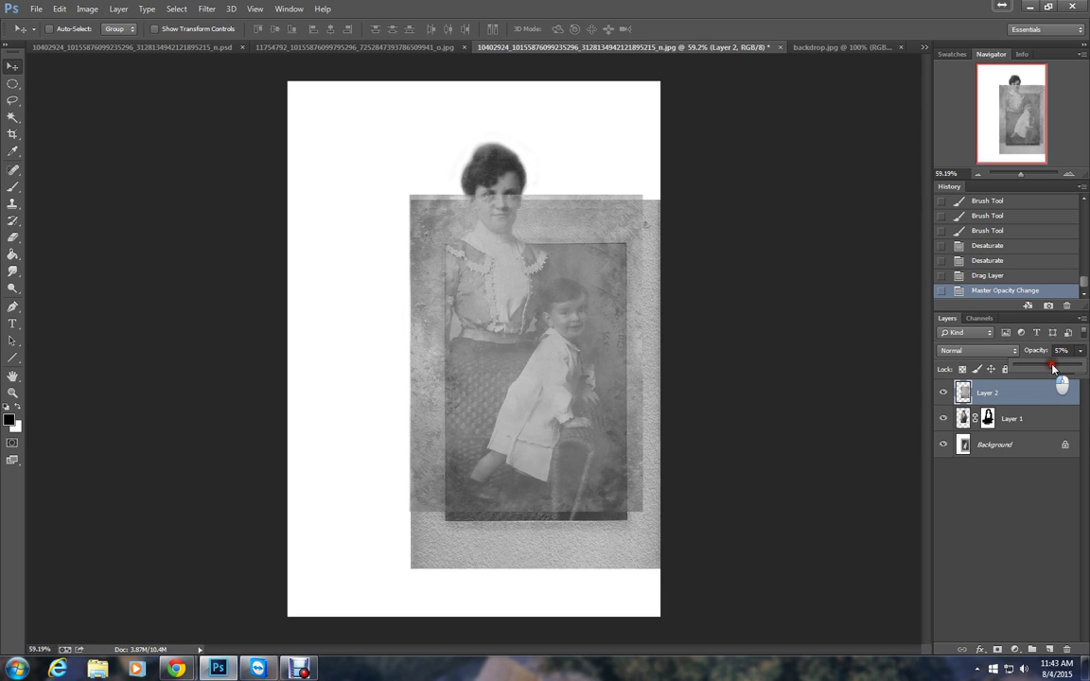
Scale the backdrop to about 125.7% with Edit > Transform > Scale, reposition it, and commit
{"action": "left_click", "coordinate": [59, 9]}
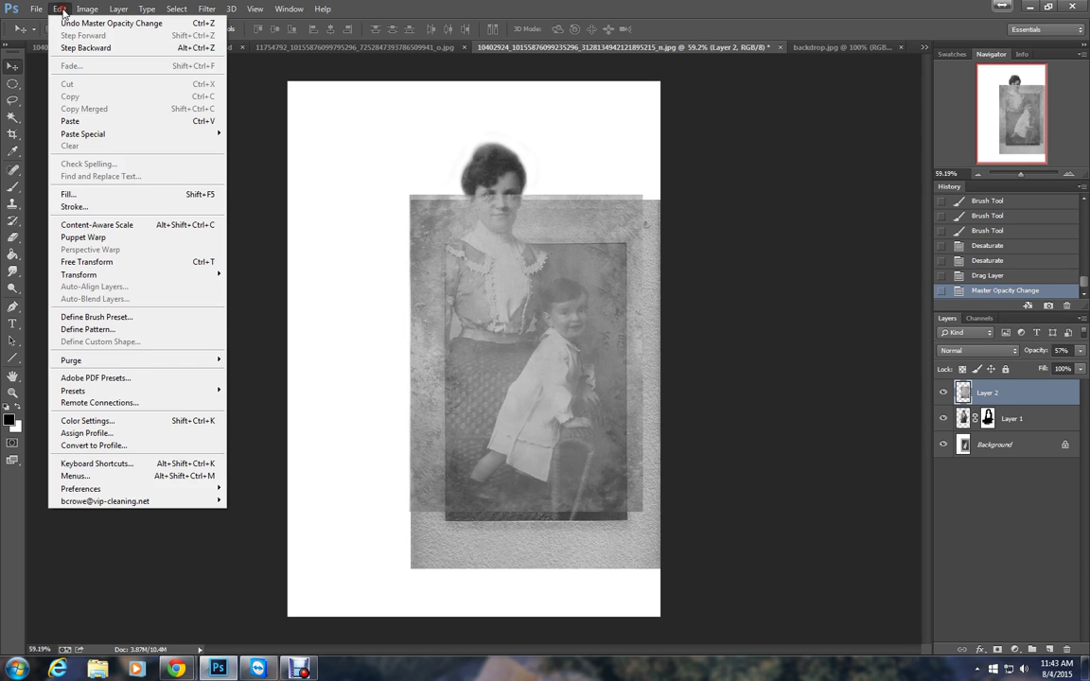
{"action": "mouse_move", "coordinate": [104, 276]}
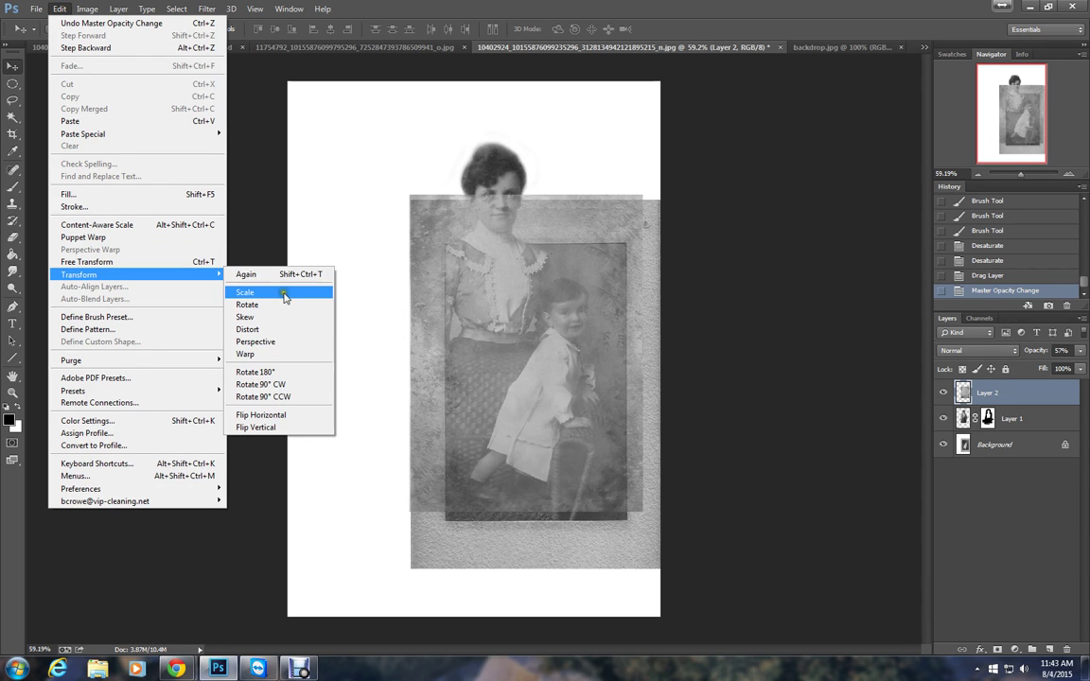
{"action": "left_click", "coordinate": [248, 293]}
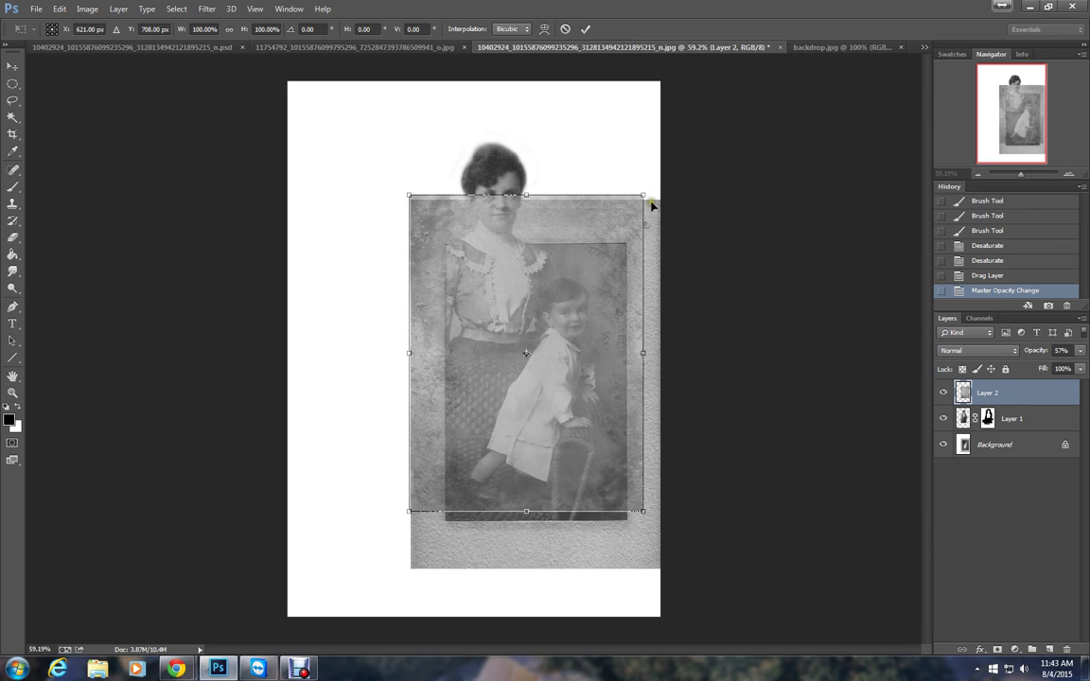
{"action": "left_click_drag", "start_coordinate": [410, 195], "coordinate": [356, 102]}
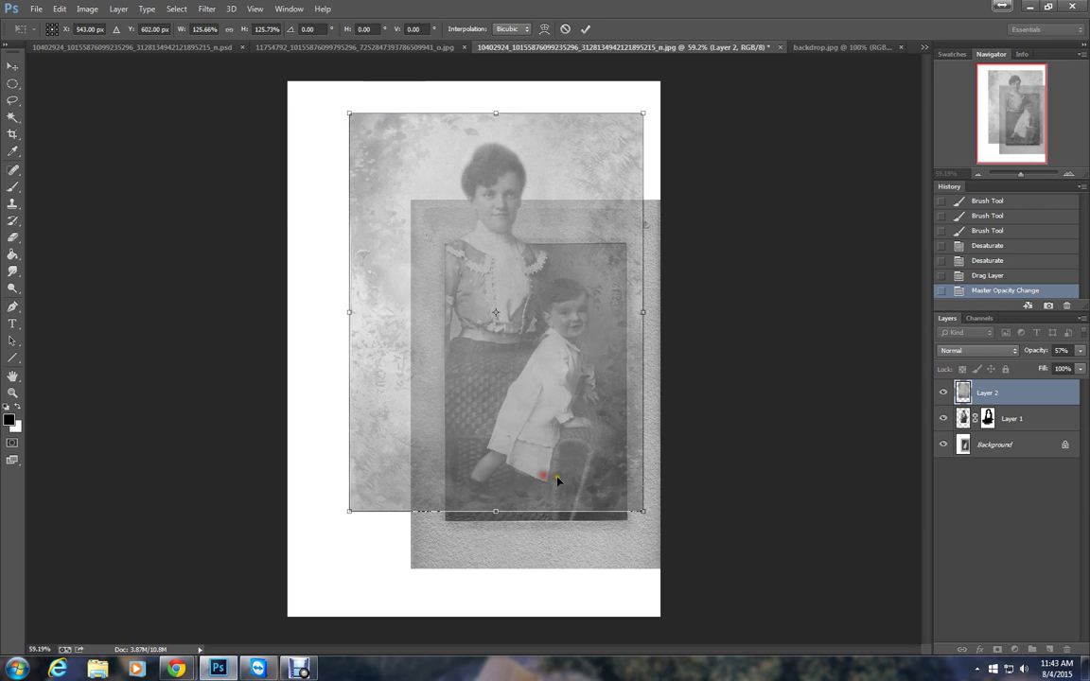
{"action": "mouse_move", "coordinate": [557, 480]}
{"action": "left_mouse_down"}
{"action": "mouse_move", "coordinate": [559, 503]}
{"action": "mouse_move", "coordinate": [564, 482]}
{"action": "mouse_move", "coordinate": [569, 492]}
{"action": "left_mouse_up"}
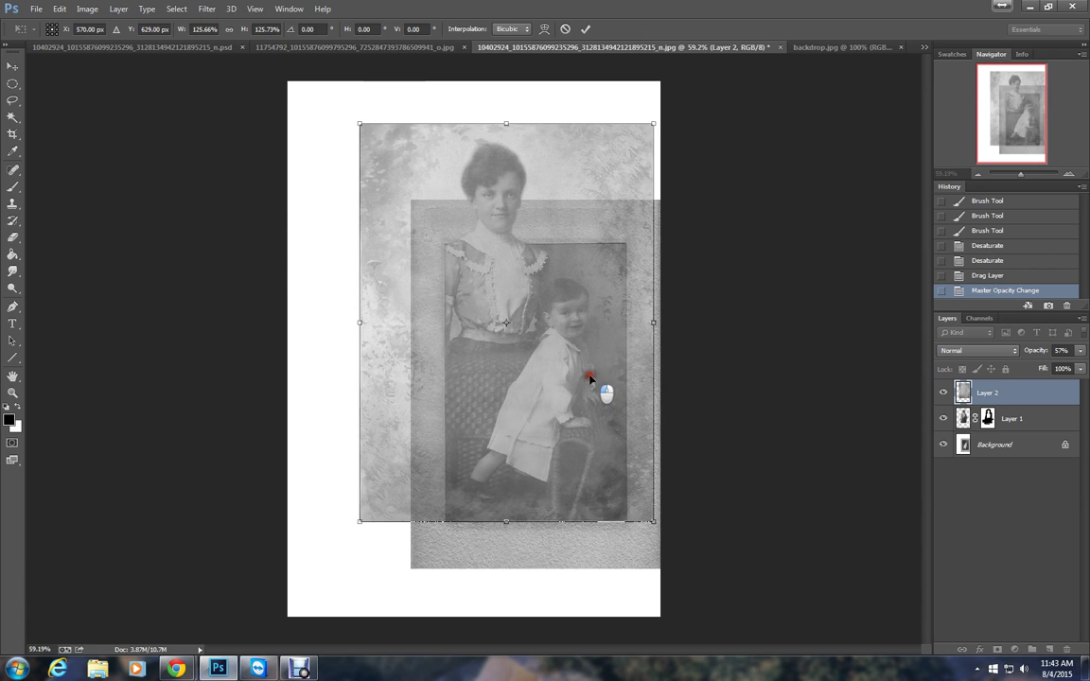
{"action": "mouse_move", "coordinate": [586, 378]}
{"action": "left_mouse_down"}
{"action": "mouse_move", "coordinate": [556, 381]}
{"action": "mouse_move", "coordinate": [569, 381]}
{"action": "left_mouse_up"}
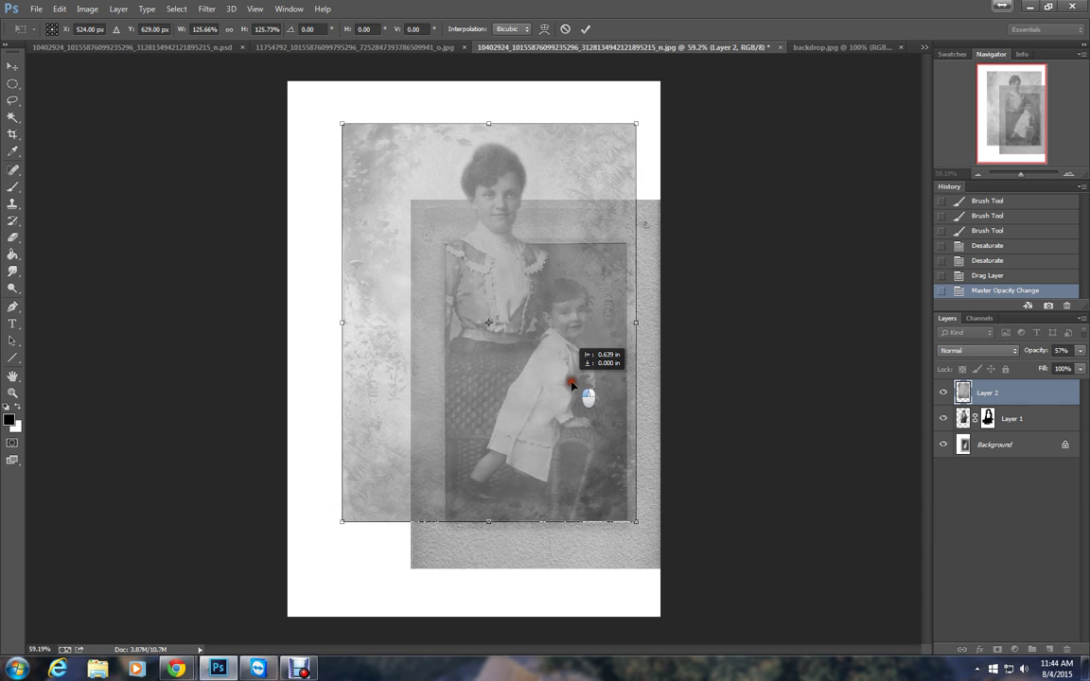
{"action": "left_click_drag", "start_coordinate": [571, 388], "coordinate": [571, 388]}
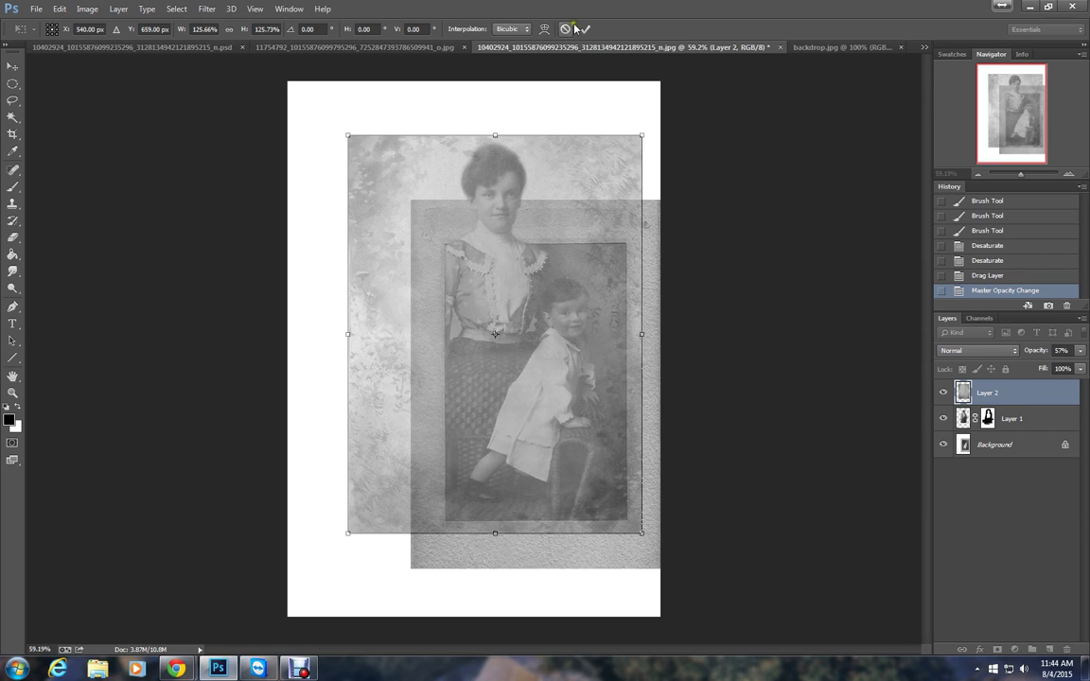
{"action": "double_click", "coordinate": [560, 457]}
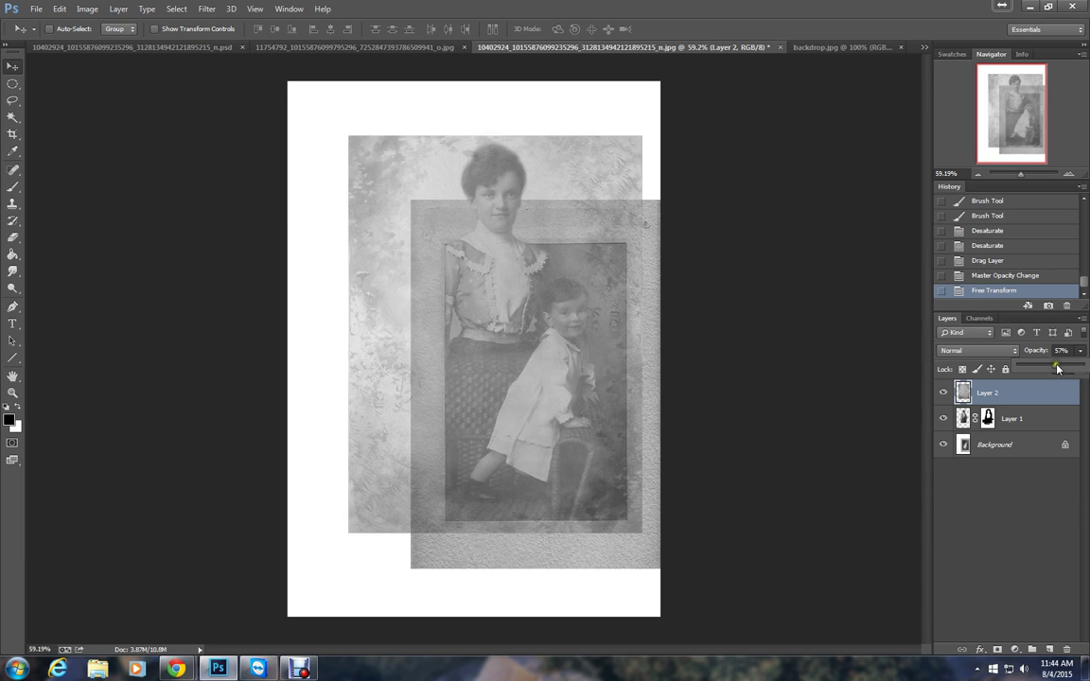
Set Layer 2 to 58% opacity and load Layer 1's mask as a selection
{"action": "left_click_drag", "start_coordinate": [1083, 352], "coordinate": [1058, 369]}
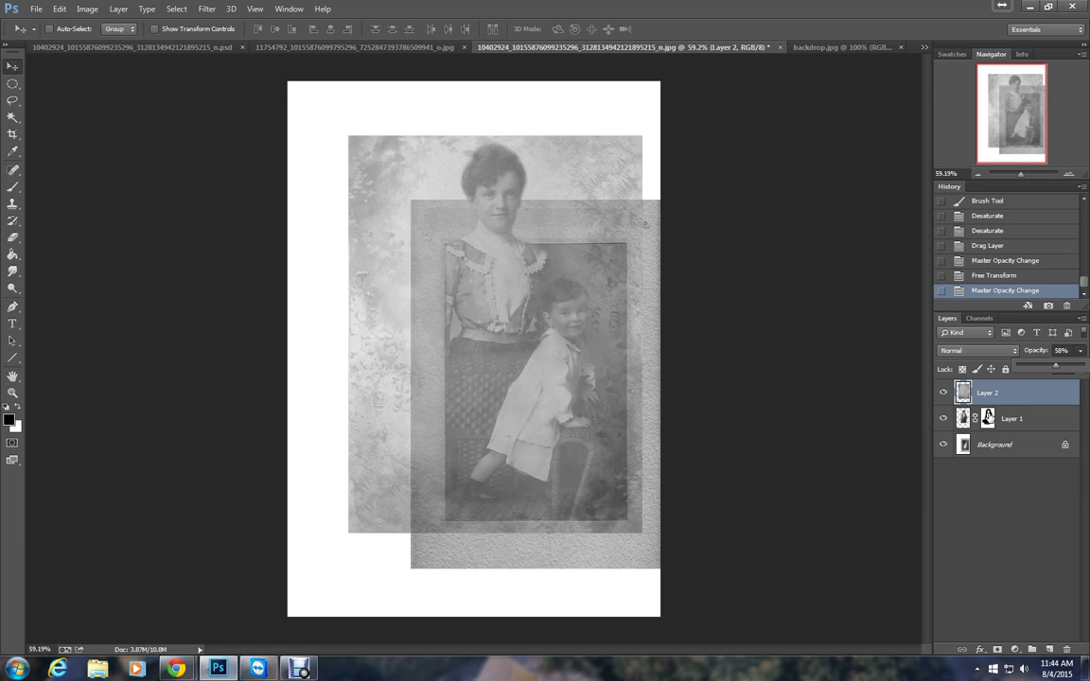
{"action": "left_click", "coordinate": [992, 425], "text": "ctrl"}
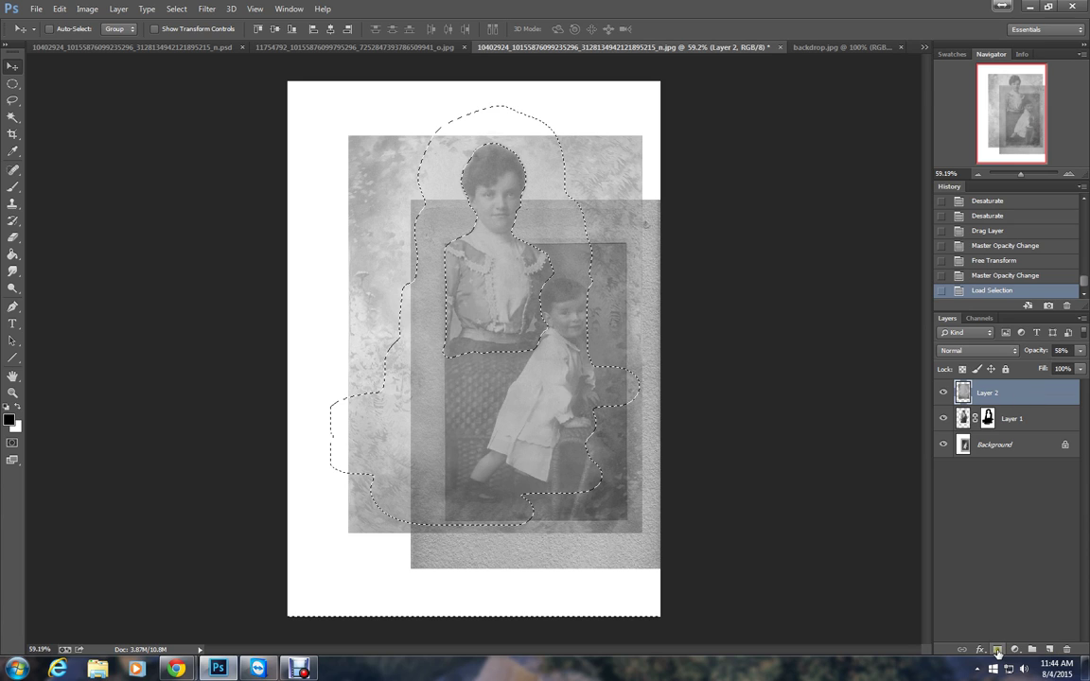
Add a selection-based mask to Layer 2, undo it in History, and reload Layer 1's mask outline
{"action": "left_click", "coordinate": [997, 651]}
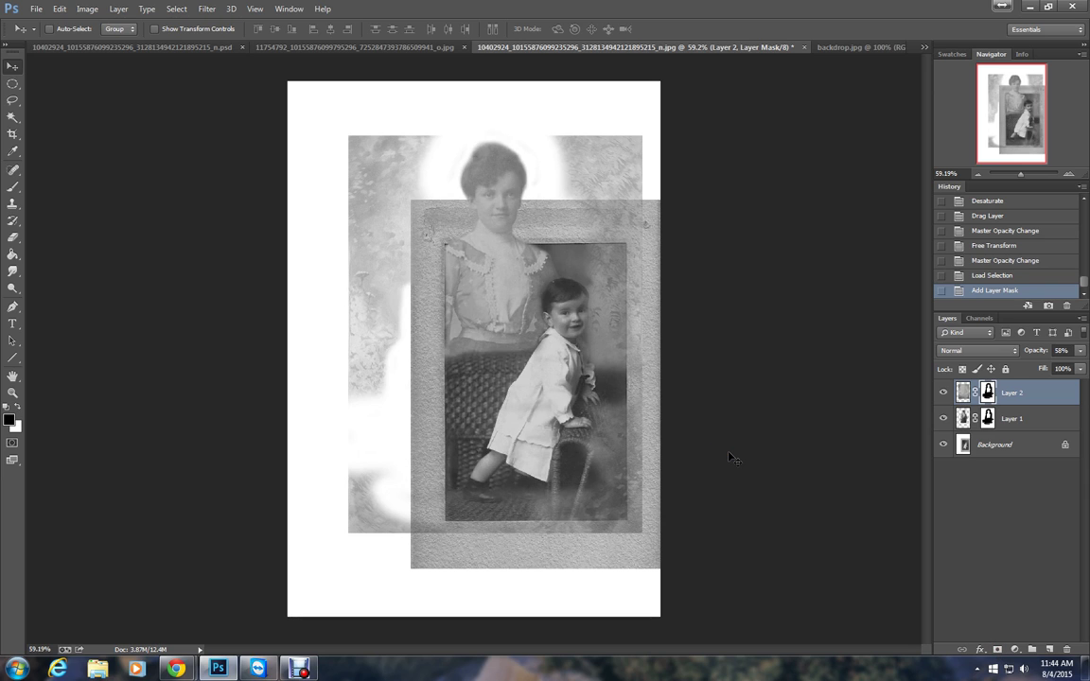
{"action": "left_click", "coordinate": [988, 262]}
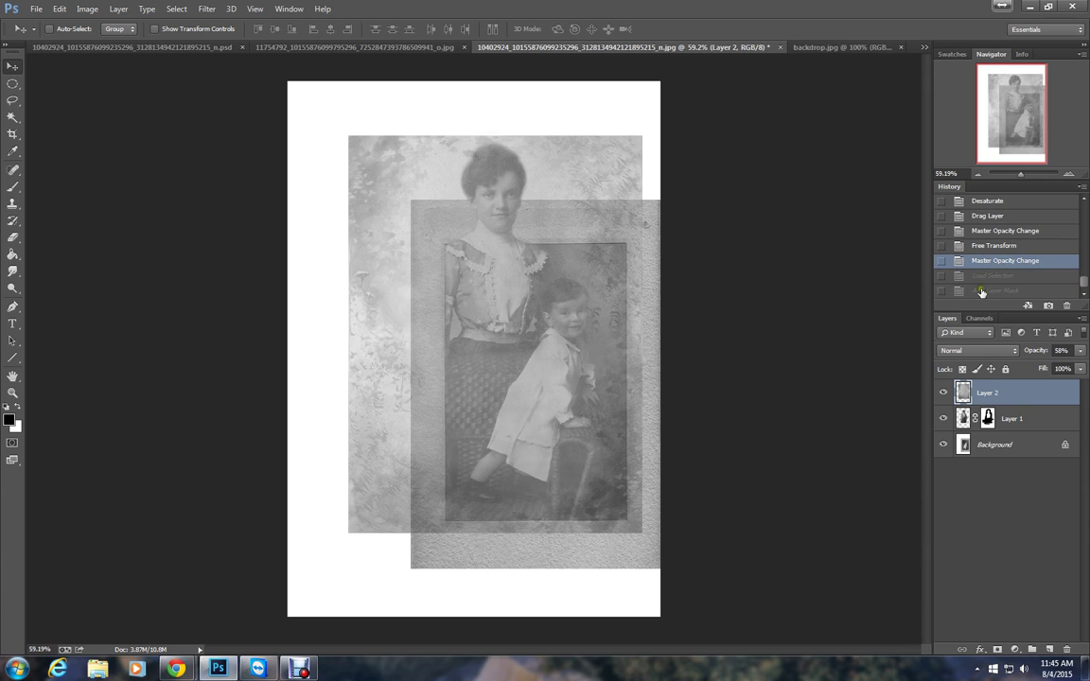
{"action": "left_click", "coordinate": [989, 420], "text": "ctrl"}
{"action": "left_click", "coordinate": [989, 420], "text": "ctrl"}
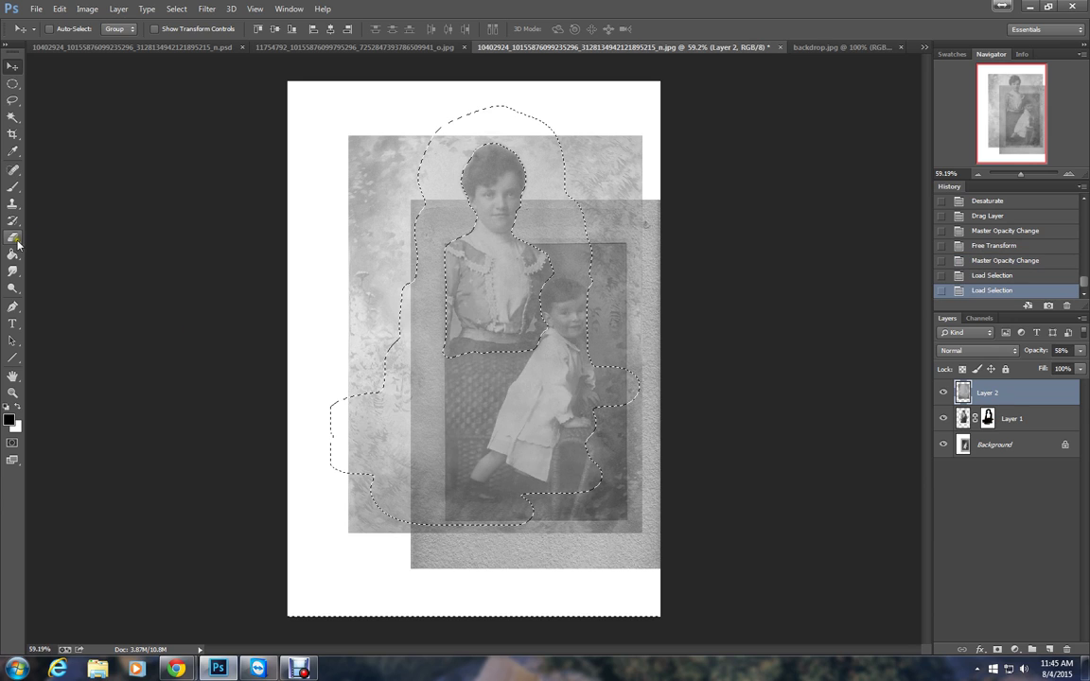
Set a 50 px soft brush and undo the test stroke over the woman's head in History
{"action": "left_click", "coordinate": [13, 188]}
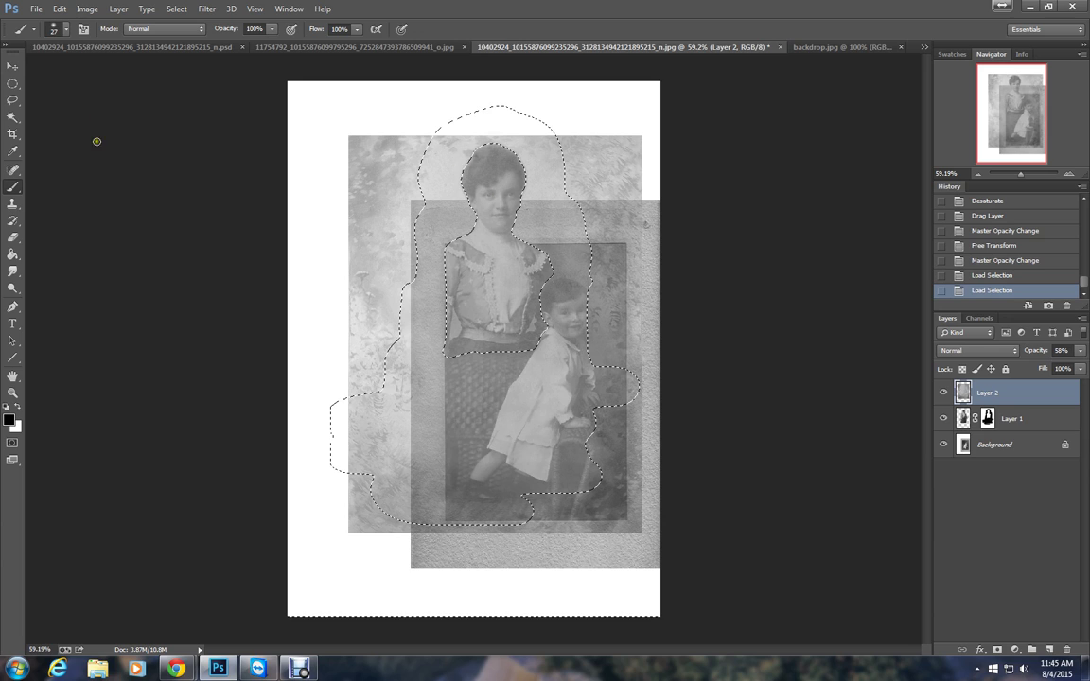
{"action": "left_click", "coordinate": [59, 28]}
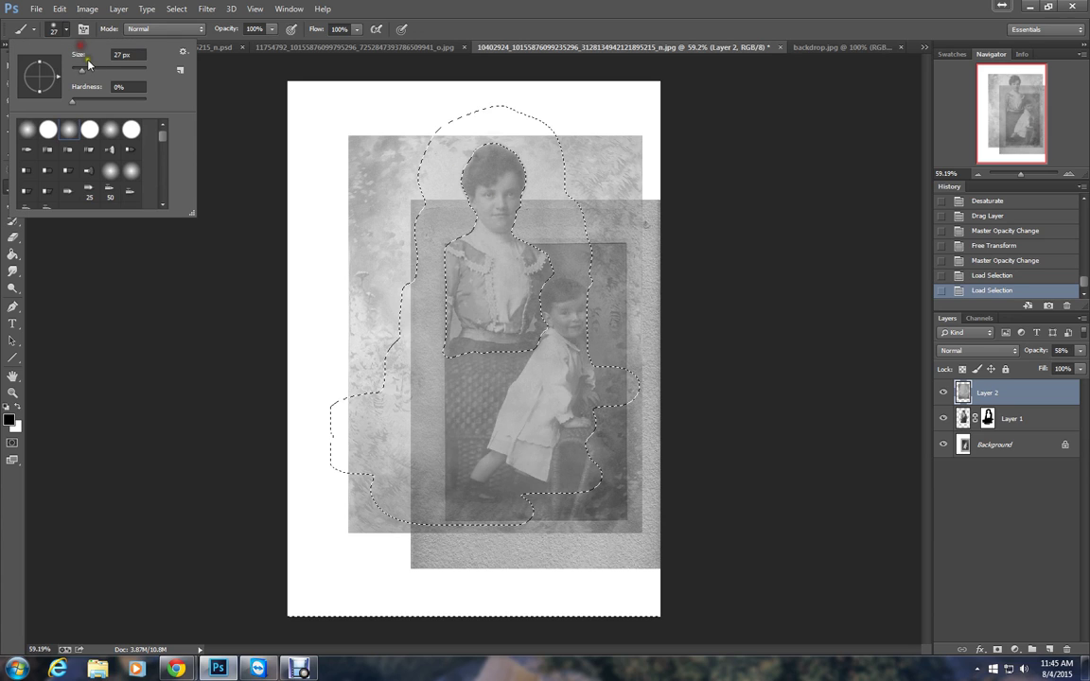
{"action": "left_click_drag", "start_coordinate": [87, 60], "coordinate": [91, 62]}
{"action": "mouse_move", "coordinate": [492, 149]}
{"action": "left_mouse_down"}
{"action": "mouse_move", "coordinate": [482, 225]}
{"action": "mouse_move", "coordinate": [485, 149]}
{"action": "mouse_move", "coordinate": [486, 228]}
{"action": "mouse_move", "coordinate": [491, 189]}
{"action": "mouse_move", "coordinate": [491, 230]}
{"action": "mouse_move", "coordinate": [511, 255]}
{"action": "mouse_move", "coordinate": [508, 164]}
{"action": "mouse_move", "coordinate": [494, 190]}
{"action": "mouse_move", "coordinate": [498, 249]}
{"action": "left_mouse_up"}
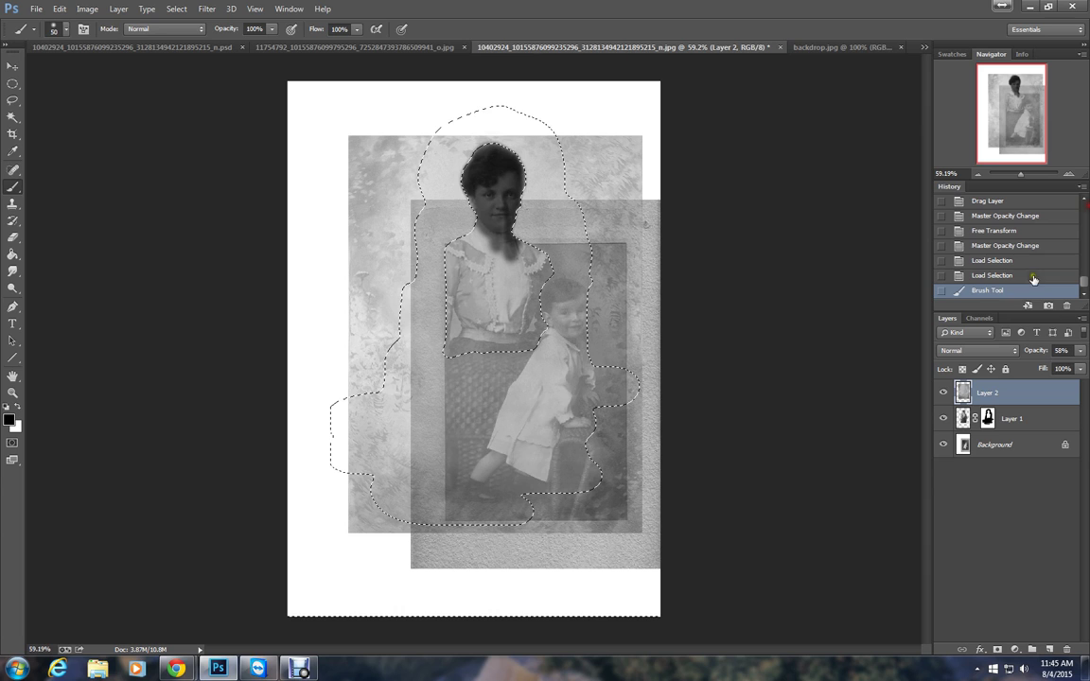
{"action": "left_click", "coordinate": [1008, 275]}
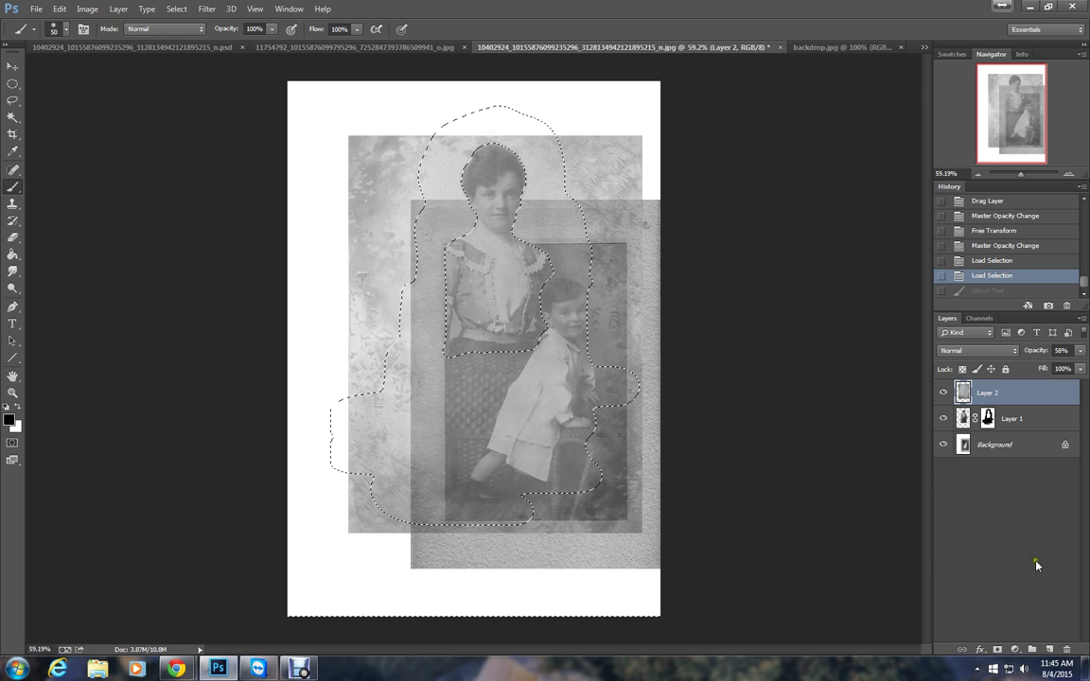
Give Layer 2 a plain white mask, discarding the selection-based version
{"action": "left_click", "coordinate": [998, 650]}
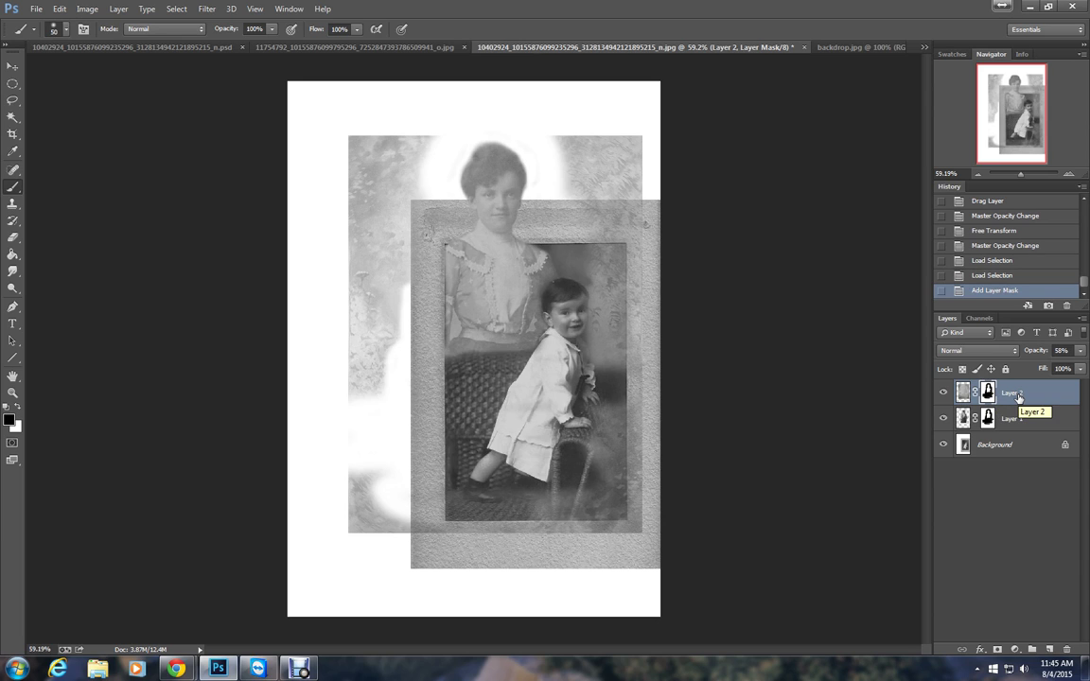
{"action": "left_click", "coordinate": [987, 246]}
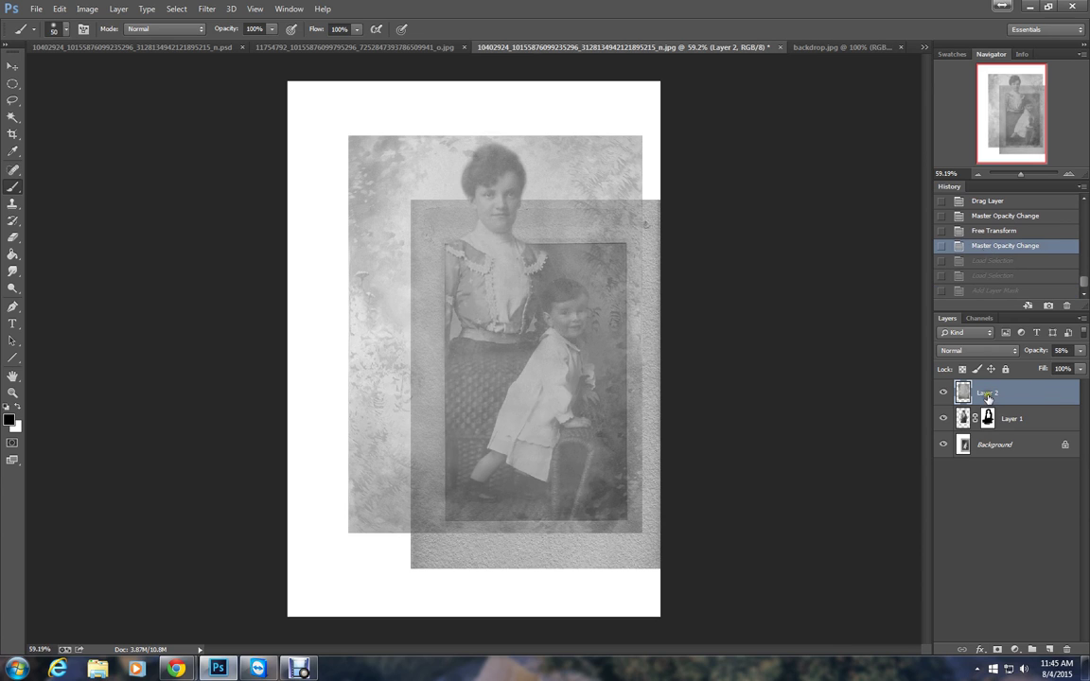
{"action": "left_click", "coordinate": [1000, 650]}
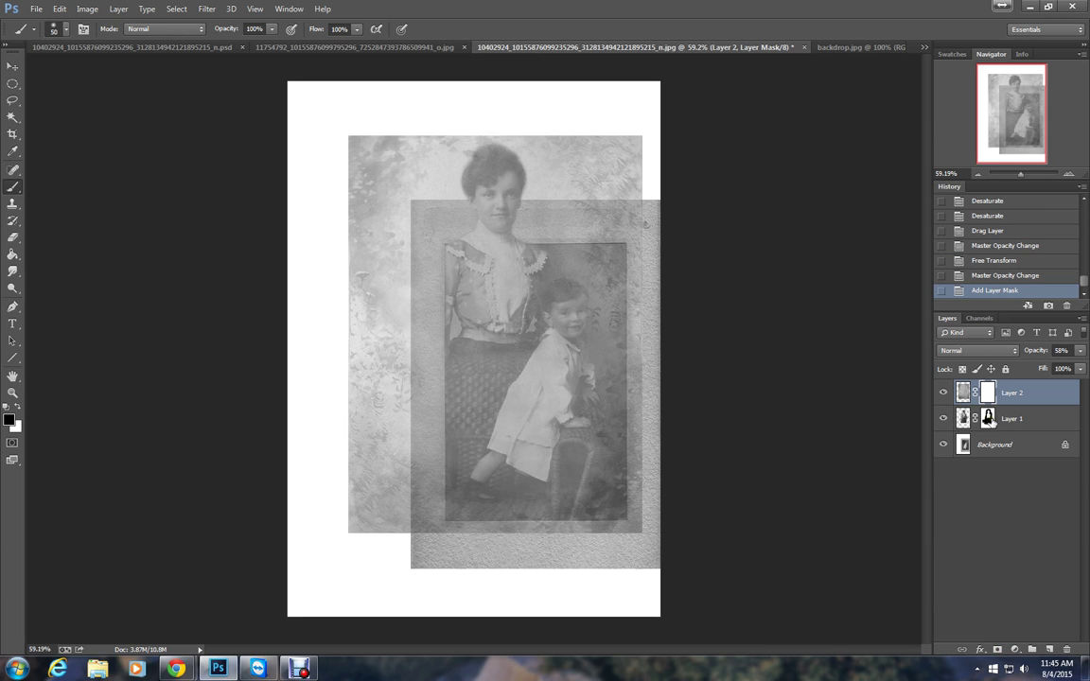
Load the figures' outline, paint Layer 2's mask black over the woman, then Select > Deselect
{"action": "left_click", "coordinate": [989, 420], "text": "ctrl"}
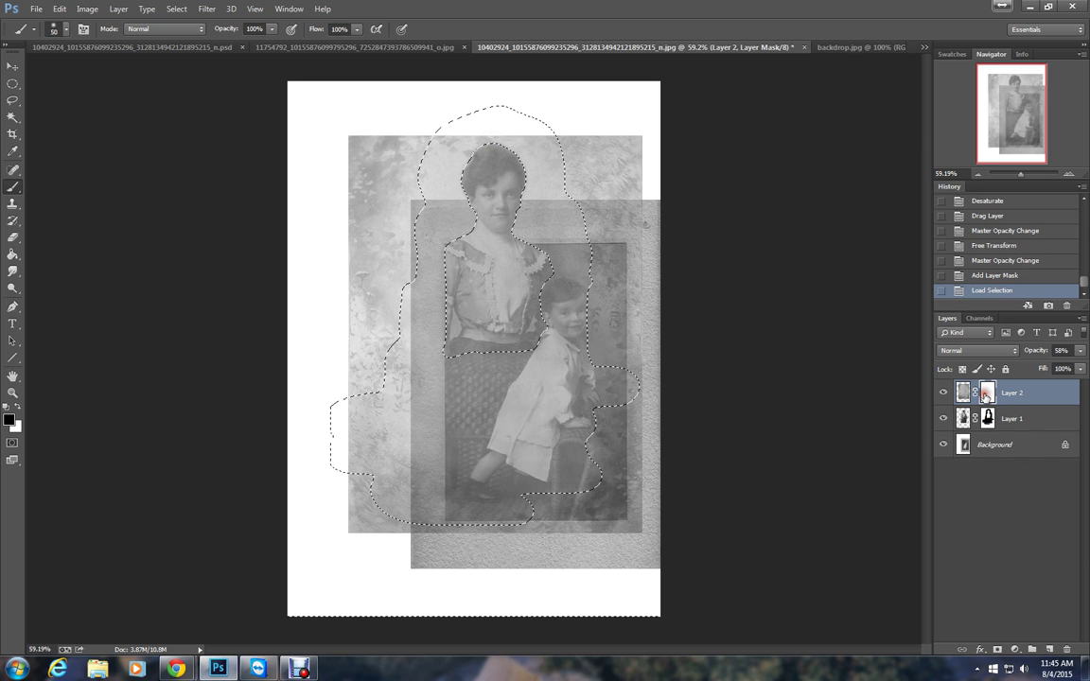
{"action": "mouse_move", "coordinate": [487, 148]}
{"action": "left_mouse_down"}
{"action": "mouse_move", "coordinate": [480, 222]}
{"action": "mouse_move", "coordinate": [482, 163]}
{"action": "mouse_move", "coordinate": [477, 195]}
{"action": "mouse_move", "coordinate": [460, 161]}
{"action": "mouse_move", "coordinate": [497, 141]}
{"action": "mouse_move", "coordinate": [499, 241]}
{"action": "mouse_move", "coordinate": [489, 166]}
{"action": "mouse_move", "coordinate": [516, 162]}
{"action": "mouse_move", "coordinate": [511, 225]}
{"action": "mouse_move", "coordinate": [539, 220]}
{"action": "mouse_move", "coordinate": [523, 367]}
{"action": "mouse_move", "coordinate": [554, 182]}
{"action": "mouse_move", "coordinate": [455, 349]}
{"action": "mouse_move", "coordinate": [464, 426]}
{"action": "mouse_move", "coordinate": [451, 316]}
{"action": "mouse_move", "coordinate": [486, 243]}
{"action": "mouse_move", "coordinate": [492, 141]}
{"action": "mouse_move", "coordinate": [524, 320]}
{"action": "mouse_move", "coordinate": [431, 382]}
{"action": "mouse_move", "coordinate": [421, 292]}
{"action": "mouse_move", "coordinate": [491, 161]}
{"action": "mouse_move", "coordinate": [472, 179]}
{"action": "mouse_move", "coordinate": [462, 291]}
{"action": "left_mouse_up"}
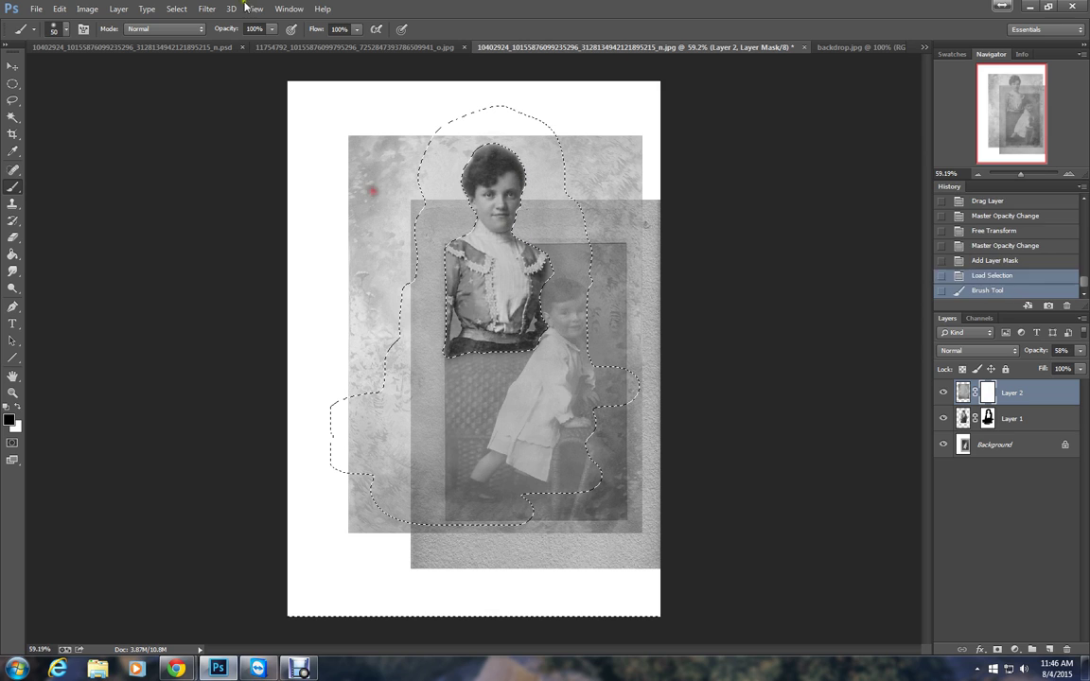
{"action": "left_click", "coordinate": [176, 8]}
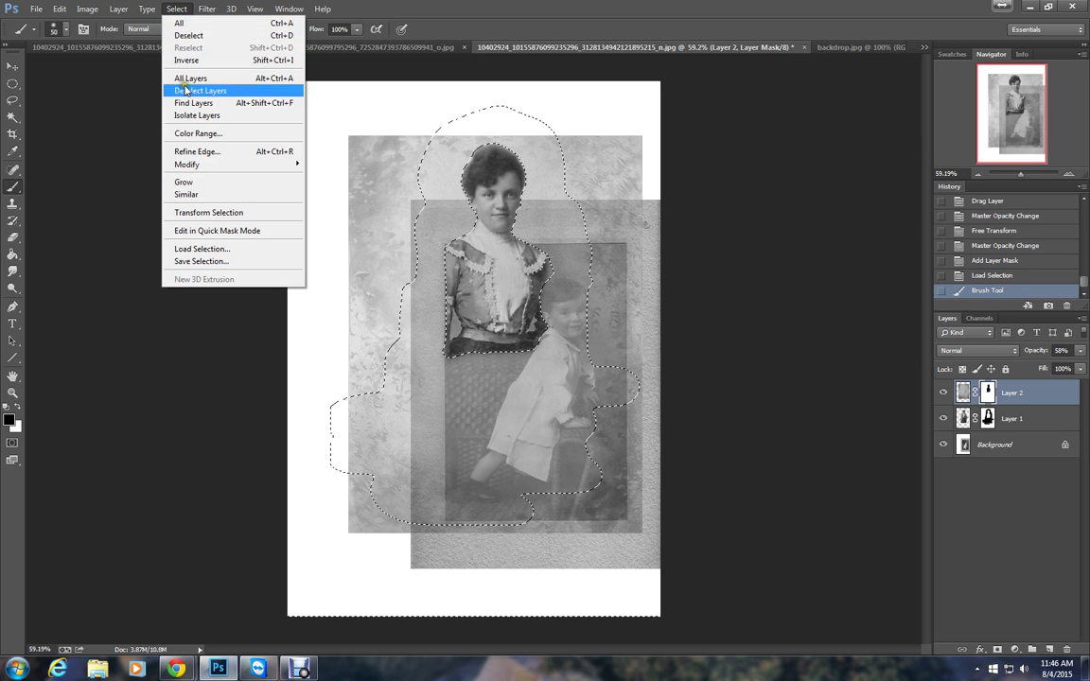
{"action": "left_click", "coordinate": [188, 36]}
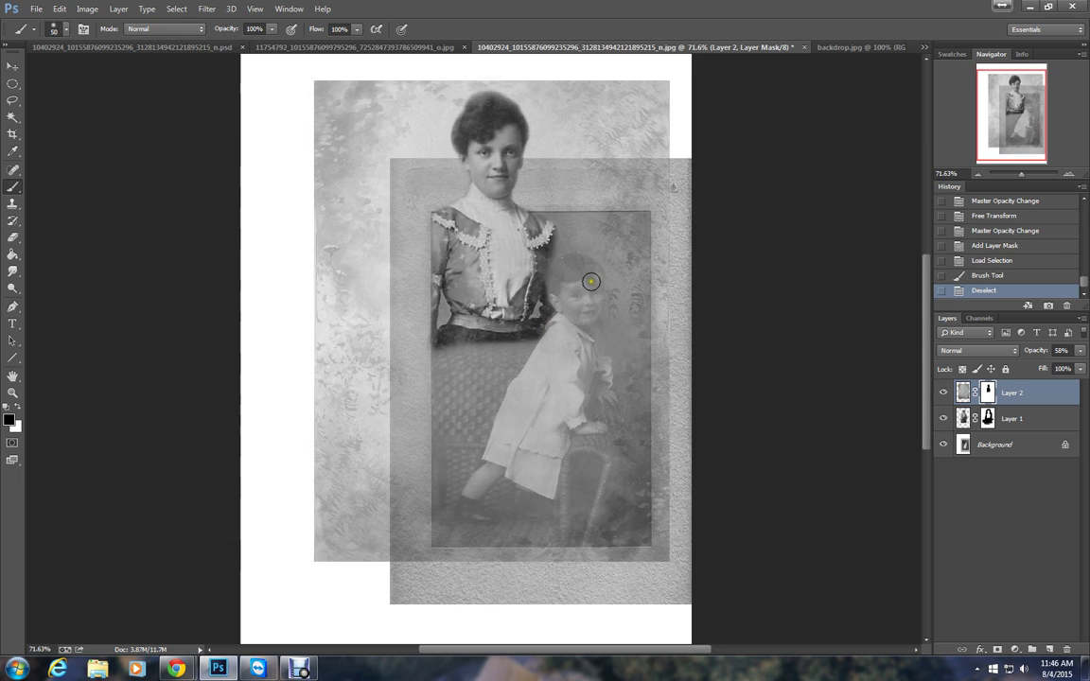
Paint black on Layer 2's mask over the boy's head and the chair with a 118 px brush
{"action": "mouse_move", "coordinate": [591, 281]}
{"action": "left_mouse_down"}
{"action": "mouse_move", "coordinate": [585, 248]}
{"action": "mouse_move", "coordinate": [570, 253]}
{"action": "mouse_move", "coordinate": [550, 295]}
{"action": "mouse_move", "coordinate": [565, 282]}
{"action": "mouse_move", "coordinate": [586, 310]}
{"action": "mouse_move", "coordinate": [578, 268]}
{"action": "mouse_move", "coordinate": [565, 282]}
{"action": "mouse_move", "coordinate": [606, 388]}
{"action": "mouse_move", "coordinate": [592, 384]}
{"action": "mouse_move", "coordinate": [594, 501]}
{"action": "mouse_move", "coordinate": [579, 535]}
{"action": "mouse_move", "coordinate": [593, 445]}
{"action": "mouse_move", "coordinate": [596, 454]}
{"action": "mouse_move", "coordinate": [576, 487]}
{"action": "mouse_move", "coordinate": [579, 372]}
{"action": "mouse_move", "coordinate": [584, 431]}
{"action": "mouse_move", "coordinate": [551, 539]}
{"action": "mouse_move", "coordinate": [440, 528]}
{"action": "mouse_move", "coordinate": [440, 333]}
{"action": "mouse_move", "coordinate": [440, 512]}
{"action": "mouse_move", "coordinate": [487, 530]}
{"action": "mouse_move", "coordinate": [550, 413]}
{"action": "mouse_move", "coordinate": [554, 311]}
{"action": "left_mouse_up"}
{"action": "left_click", "coordinate": [65, 29]}
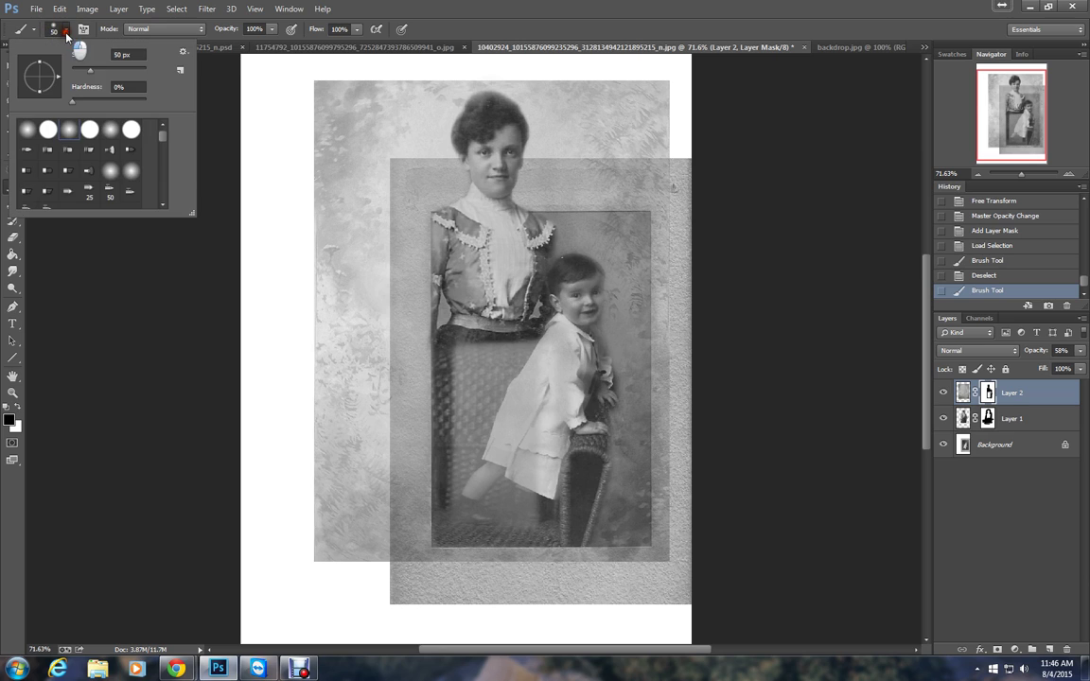
{"action": "left_click_drag", "start_coordinate": [99, 69], "coordinate": [106, 69]}
{"action": "left_click", "coordinate": [502, 316]}
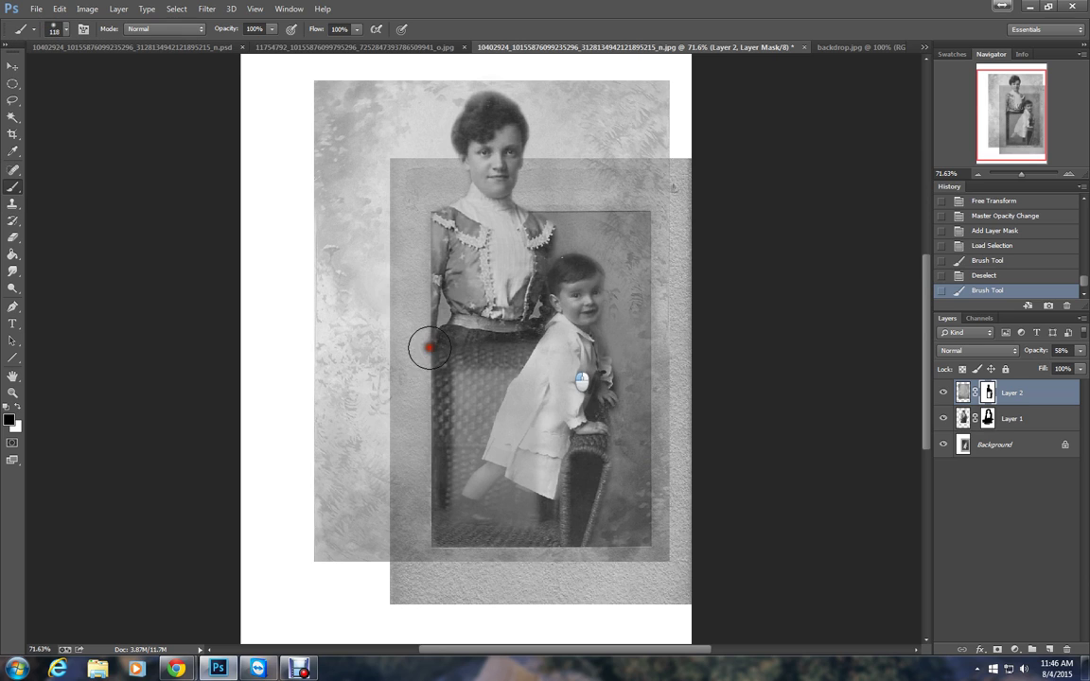
{"action": "mouse_move", "coordinate": [426, 343]}
{"action": "left_mouse_down"}
{"action": "mouse_move", "coordinate": [451, 379]}
{"action": "mouse_move", "coordinate": [451, 478]}
{"action": "mouse_move", "coordinate": [473, 510]}
{"action": "mouse_move", "coordinate": [488, 366]}
{"action": "mouse_move", "coordinate": [507, 363]}
{"action": "mouse_move", "coordinate": [523, 385]}
{"action": "mouse_move", "coordinate": [536, 523]}
{"action": "mouse_move", "coordinate": [527, 494]}
{"action": "mouse_move", "coordinate": [479, 522]}
{"action": "mouse_move", "coordinate": [481, 408]}
{"action": "mouse_move", "coordinate": [468, 475]}
{"action": "mouse_move", "coordinate": [498, 522]}
{"action": "mouse_move", "coordinate": [567, 300]}
{"action": "mouse_move", "coordinate": [581, 325]}
{"action": "mouse_move", "coordinate": [578, 278]}
{"action": "mouse_move", "coordinate": [543, 293]}
{"action": "mouse_move", "coordinate": [514, 436]}
{"action": "mouse_move", "coordinate": [566, 467]}
{"action": "left_mouse_up"}
Raise Layer 2 to 100% opacity and touch up the mask around the boy
{"action": "left_click", "coordinate": [1075, 355]}
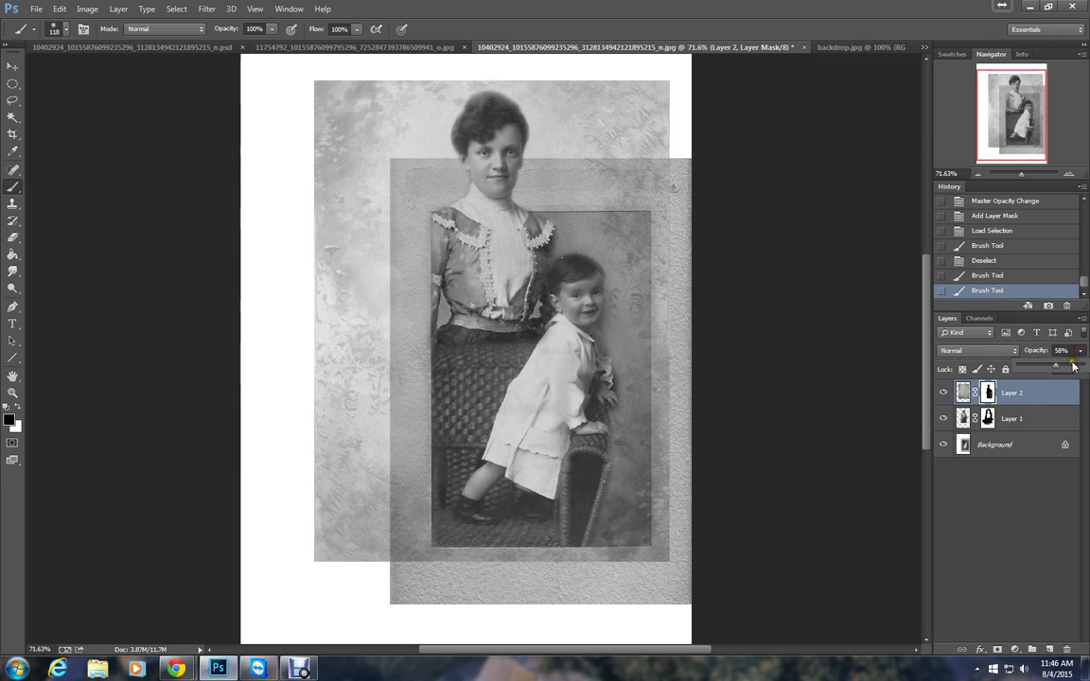
{"action": "left_click_drag", "start_coordinate": [1056, 367], "coordinate": [1085, 366]}
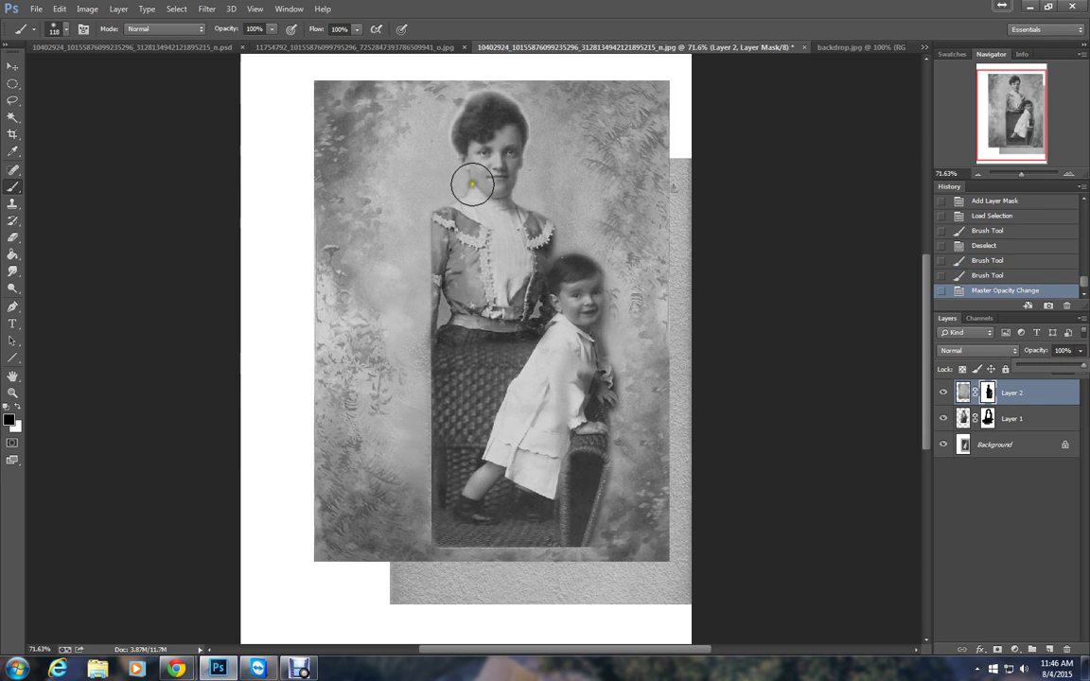
{"action": "mouse_move", "coordinate": [518, 266]}
{"action": "left_mouse_down"}
{"action": "mouse_move", "coordinate": [582, 301]}
{"action": "mouse_move", "coordinate": [552, 491]}
{"action": "mouse_move", "coordinate": [520, 450]}
{"action": "mouse_move", "coordinate": [506, 333]}
{"action": "mouse_move", "coordinate": [467, 360]}
{"action": "mouse_move", "coordinate": [478, 340]}
{"action": "left_mouse_up"}
{"action": "left_click_drag", "start_coordinate": [1023, 98], "coordinate": [1023, 92]}
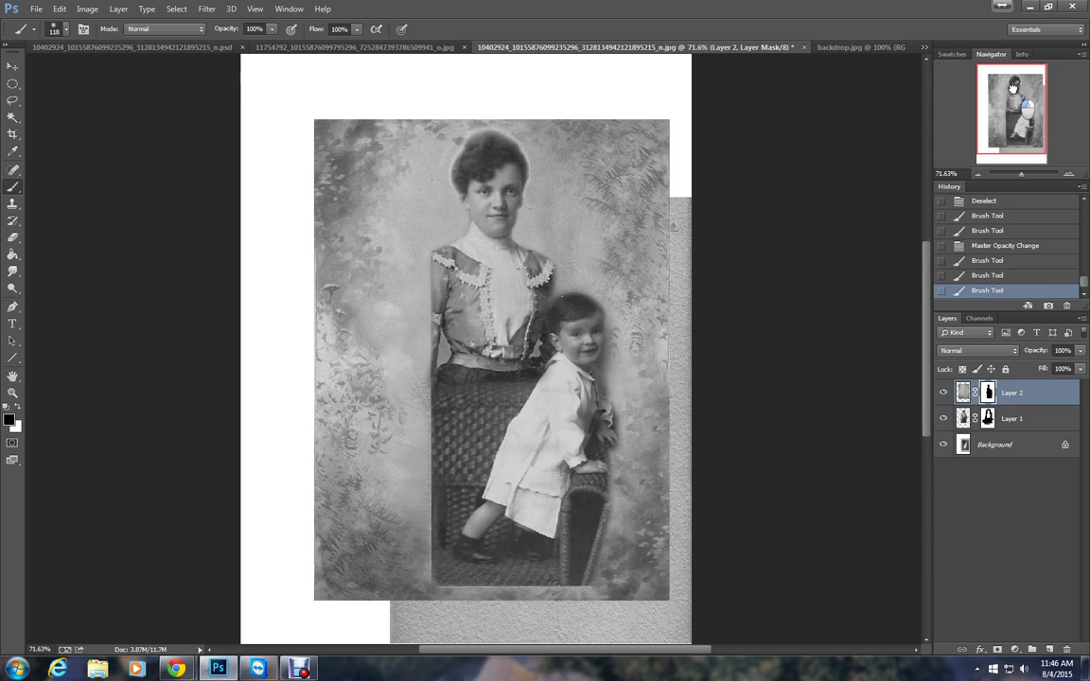
Zoom to 200% on the woman's head and mask the texture over her hair
{"action": "left_click", "coordinate": [1073, 174]}
{"action": "left_click", "coordinate": [1073, 175]}
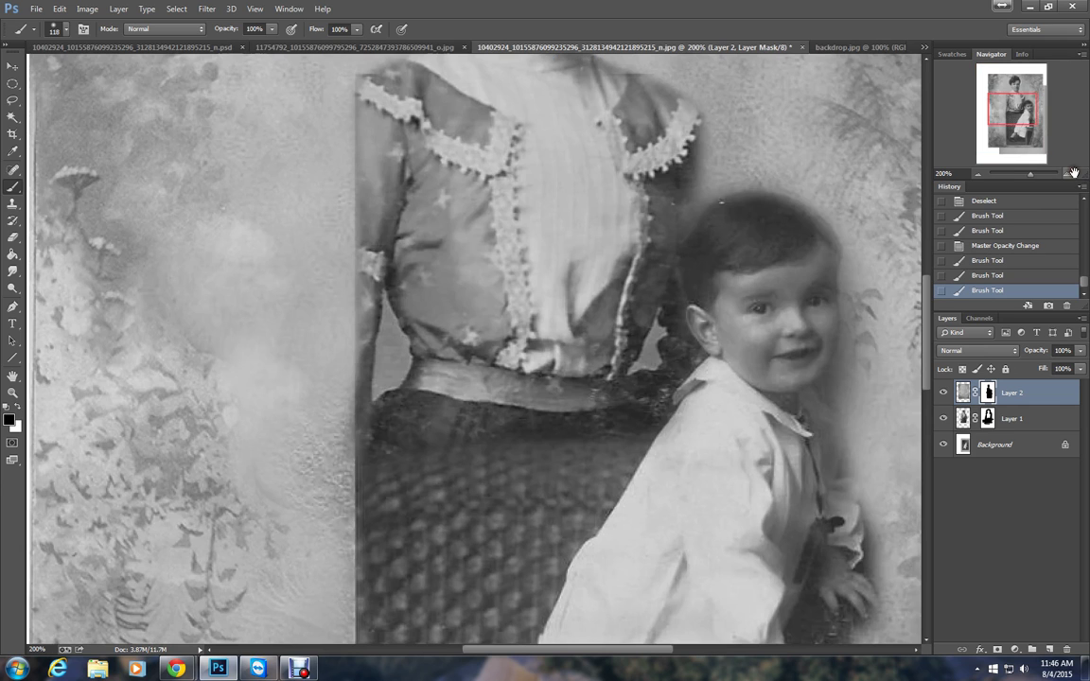
{"action": "left_click_drag", "start_coordinate": [1019, 119], "coordinate": [1017, 96]}
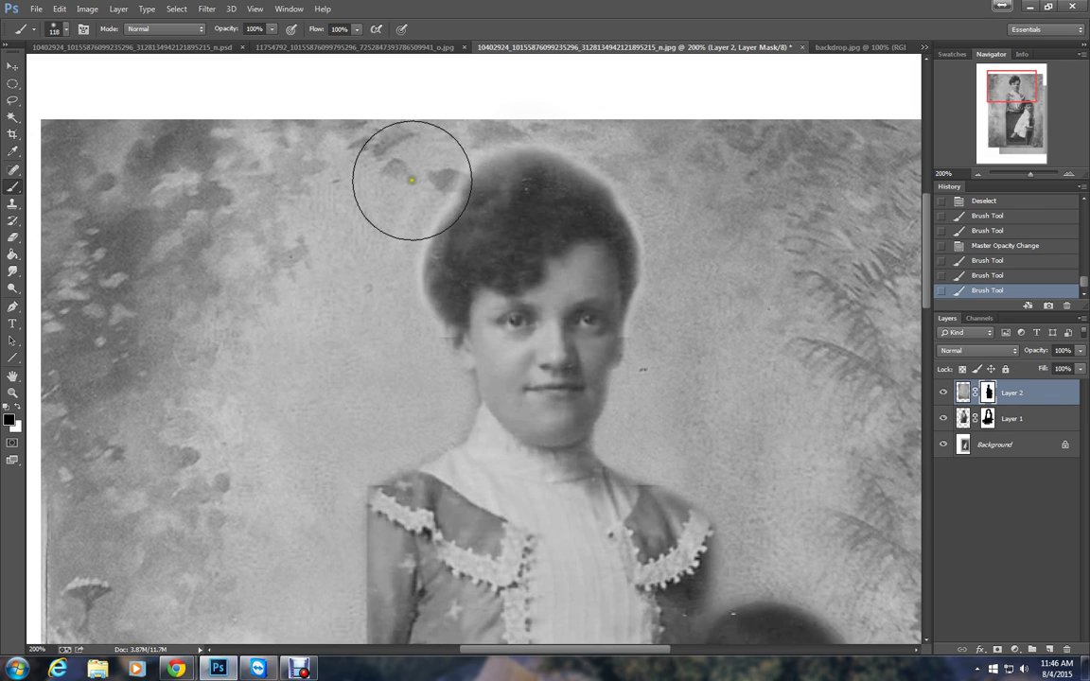
{"action": "mouse_move", "coordinate": [499, 226]}
{"action": "left_mouse_down"}
{"action": "mouse_move", "coordinate": [519, 211]}
{"action": "mouse_move", "coordinate": [473, 237]}
{"action": "left_mouse_up"}
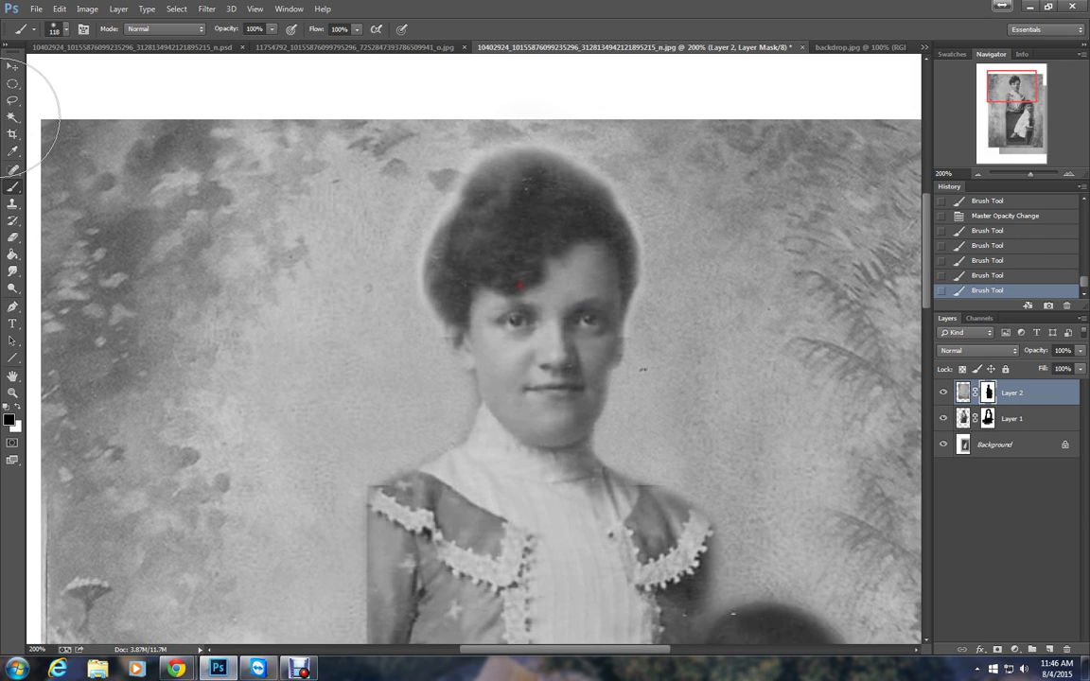
Set the brush to 27 px and paint Layer 2's mask along the woman's hair edge
{"action": "left_click", "coordinate": [55, 28]}
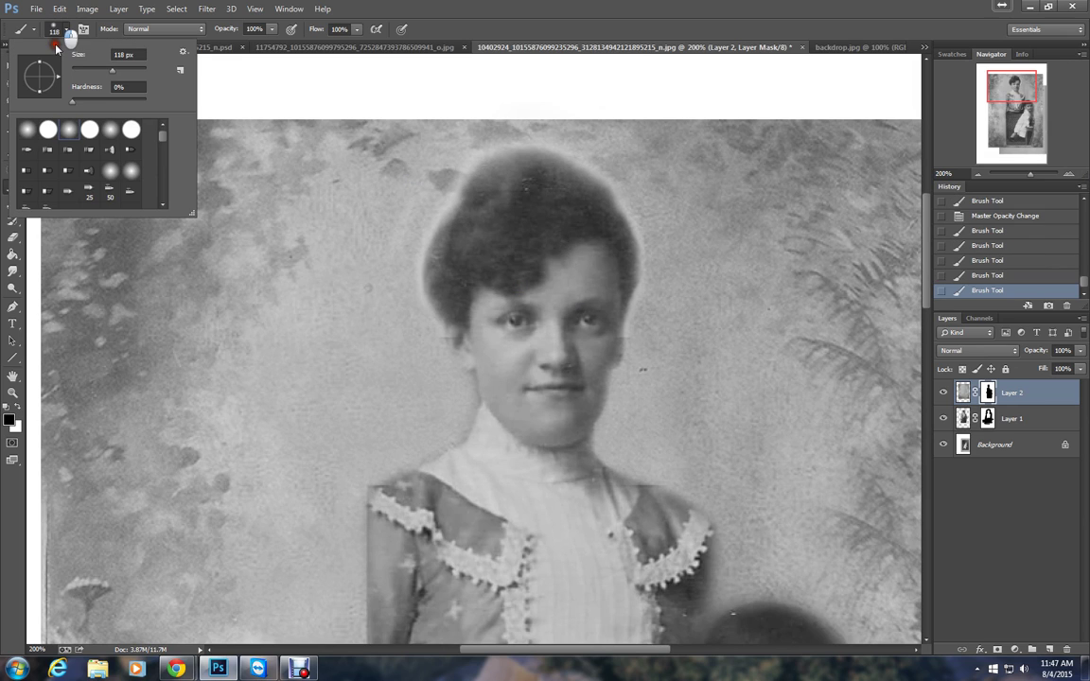
{"action": "type", "text": "27"}
{"action": "key", "text": "Return"}
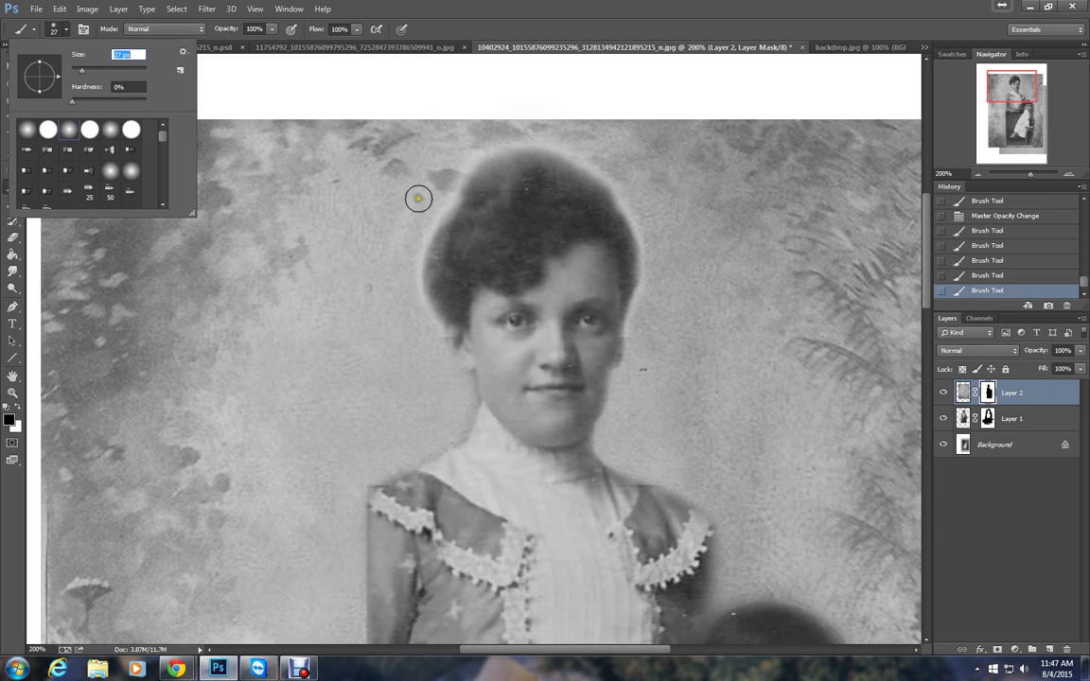
{"action": "mouse_move", "coordinate": [444, 201]}
{"action": "left_mouse_down"}
{"action": "mouse_move", "coordinate": [462, 212]}
{"action": "mouse_move", "coordinate": [435, 274]}
{"action": "mouse_move", "coordinate": [453, 341]}
{"action": "left_mouse_up"}
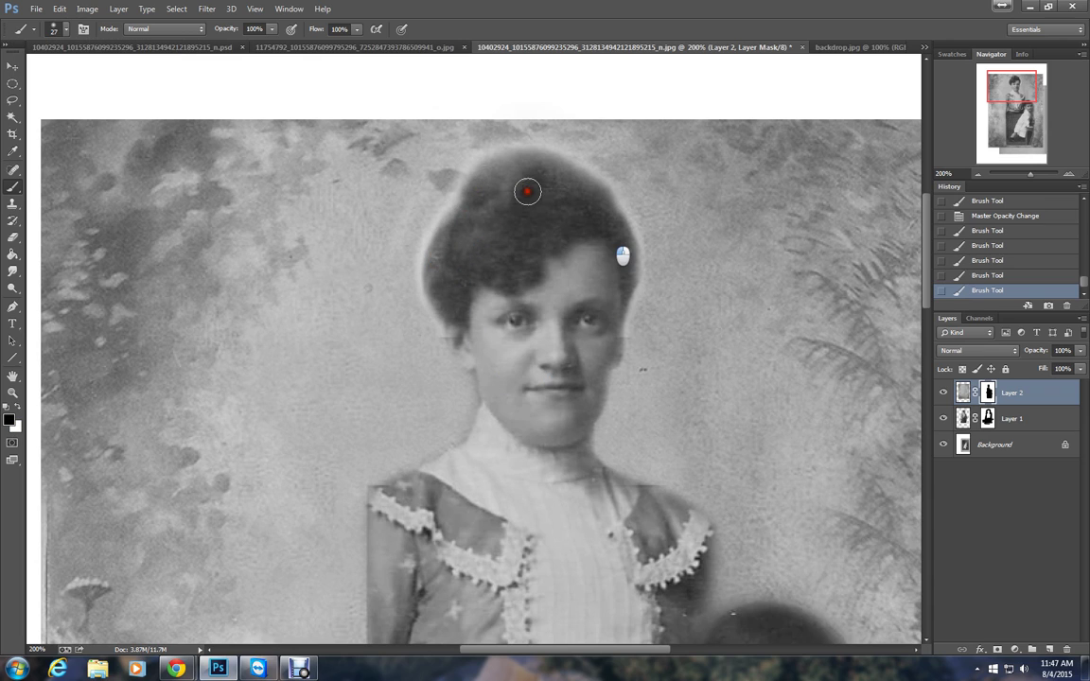
Paint with white to soften the halo along the left hair edge and beside the shoulder
{"action": "left_click", "coordinate": [18, 406]}
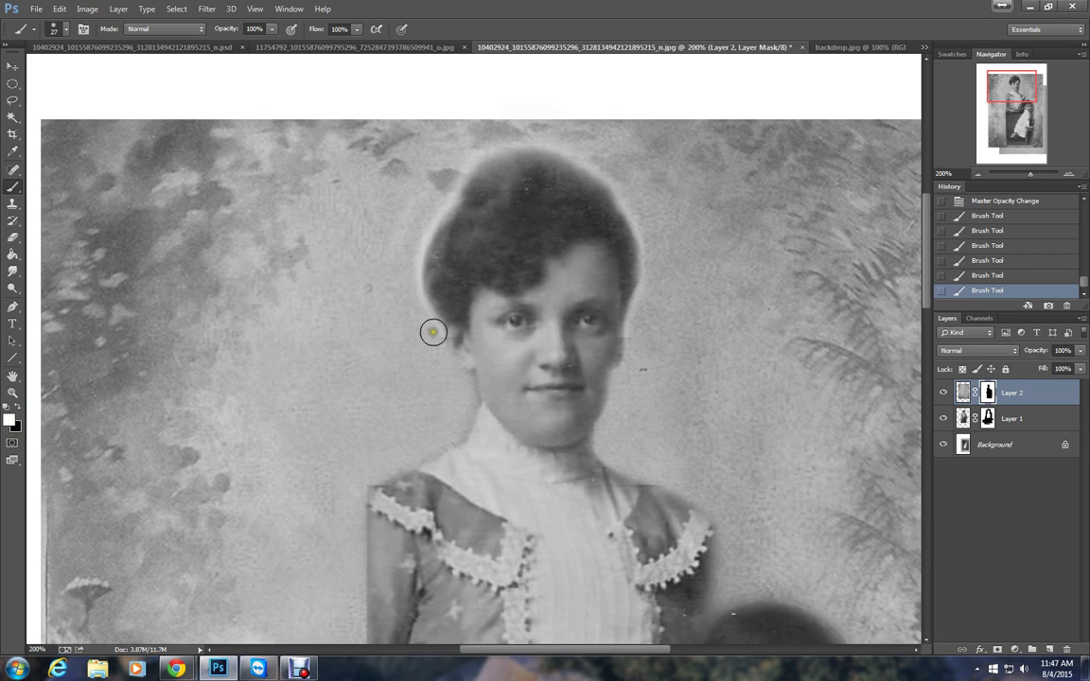
{"action": "mouse_move", "coordinate": [432, 331]}
{"action": "left_mouse_down"}
{"action": "mouse_move", "coordinate": [408, 270]}
{"action": "mouse_move", "coordinate": [440, 200]}
{"action": "mouse_move", "coordinate": [418, 234]}
{"action": "mouse_move", "coordinate": [412, 292]}
{"action": "mouse_move", "coordinate": [434, 334]}
{"action": "mouse_move", "coordinate": [401, 265]}
{"action": "mouse_move", "coordinate": [425, 198]}
{"action": "mouse_move", "coordinate": [482, 142]}
{"action": "mouse_move", "coordinate": [567, 140]}
{"action": "mouse_move", "coordinate": [621, 183]}
{"action": "mouse_move", "coordinate": [652, 248]}
{"action": "mouse_move", "coordinate": [653, 281]}
{"action": "mouse_move", "coordinate": [611, 165]}
{"action": "mouse_move", "coordinate": [592, 150]}
{"action": "mouse_move", "coordinate": [650, 302]}
{"action": "mouse_move", "coordinate": [638, 325]}
{"action": "mouse_move", "coordinate": [576, 292]}
{"action": "left_mouse_up"}
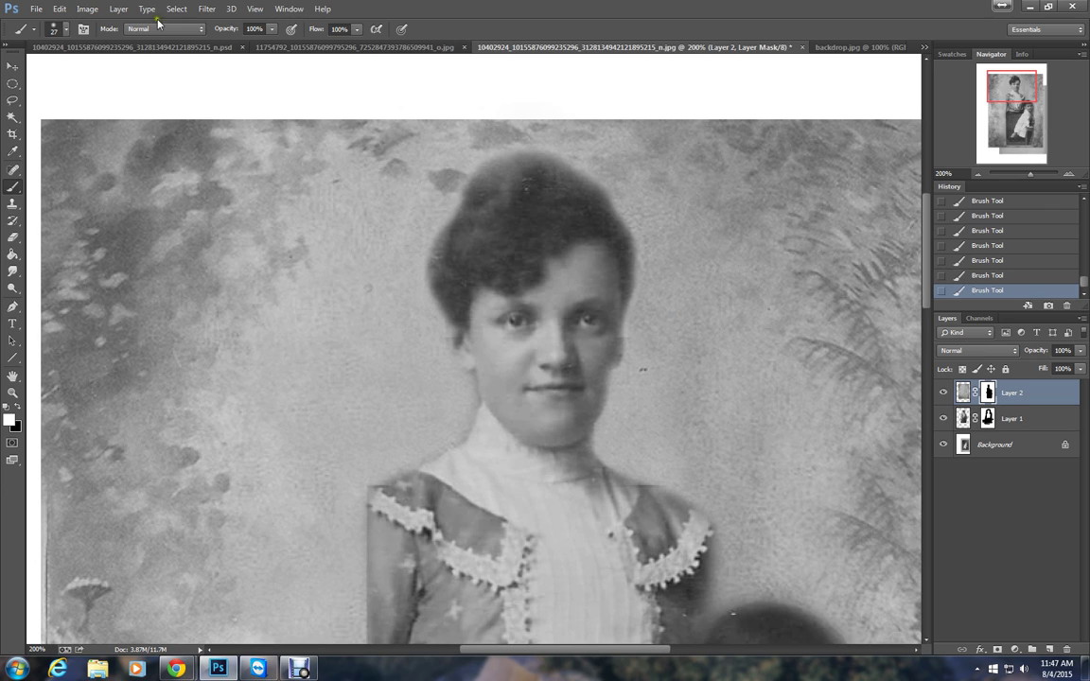
{"action": "left_click", "coordinate": [63, 29]}
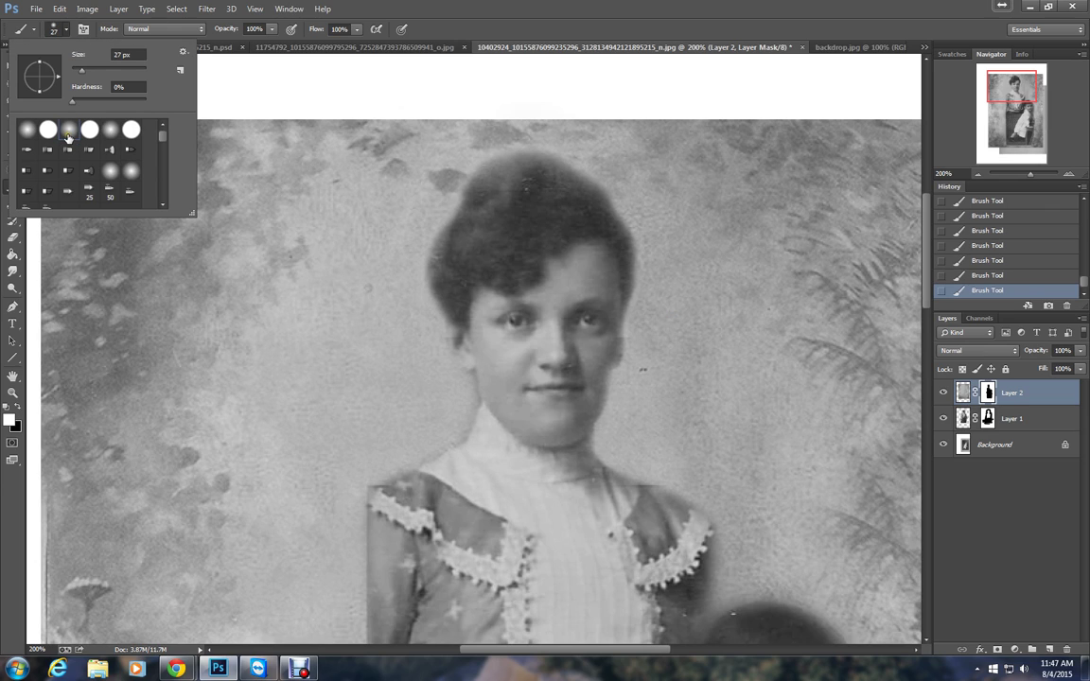
{"action": "left_click", "coordinate": [632, 378]}
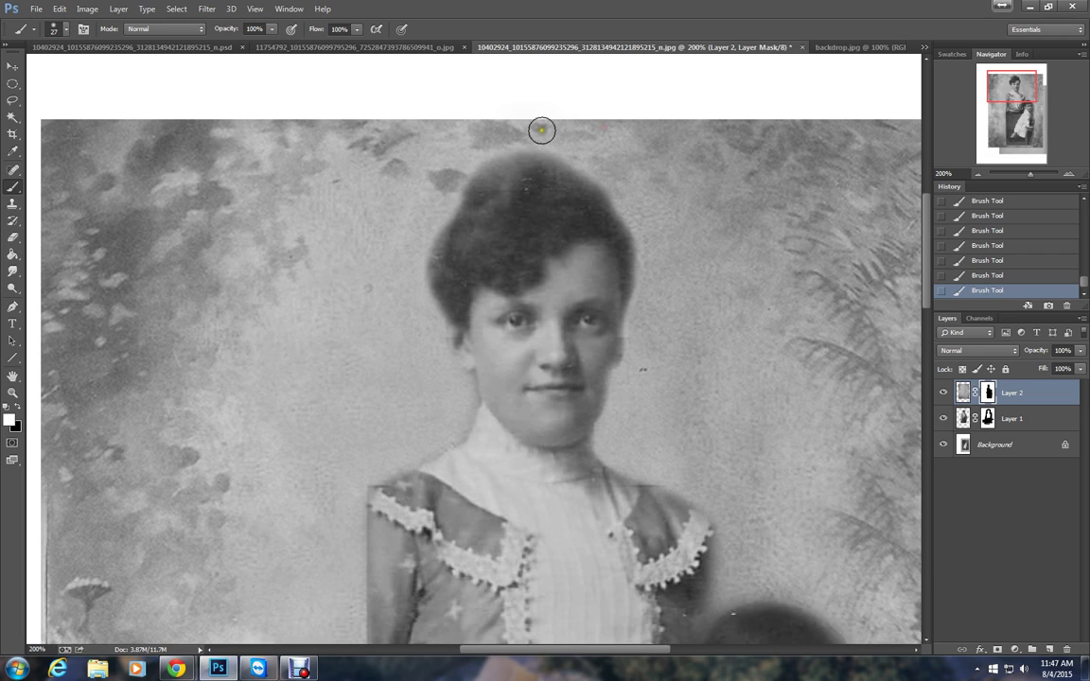
{"action": "mouse_move", "coordinate": [373, 472]}
{"action": "left_mouse_down"}
{"action": "mouse_move", "coordinate": [356, 487]}
{"action": "mouse_move", "coordinate": [365, 477]}
{"action": "mouse_move", "coordinate": [338, 562]}
{"action": "mouse_move", "coordinate": [355, 477]}
{"action": "mouse_move", "coordinate": [421, 416]}
{"action": "mouse_move", "coordinate": [451, 426]}
{"action": "mouse_move", "coordinate": [464, 407]}
{"action": "mouse_move", "coordinate": [426, 443]}
{"action": "mouse_move", "coordinate": [459, 395]}
{"action": "mouse_move", "coordinate": [426, 395]}
{"action": "left_mouse_up"}
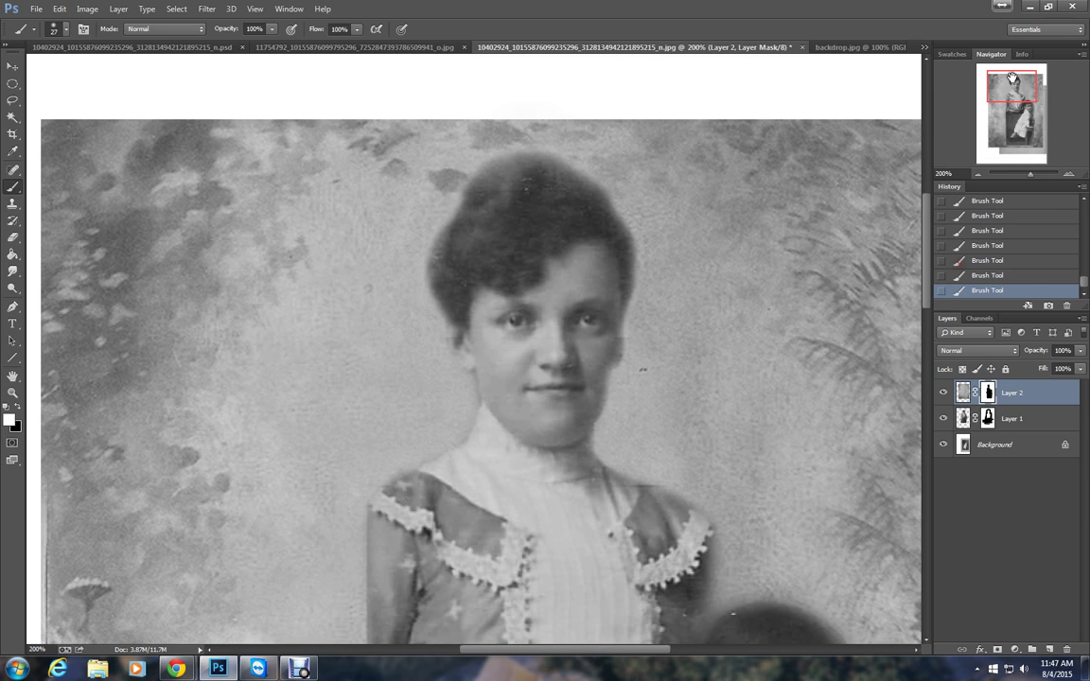
{"action": "left_click_drag", "start_coordinate": [1011, 78], "coordinate": [1020, 99]}
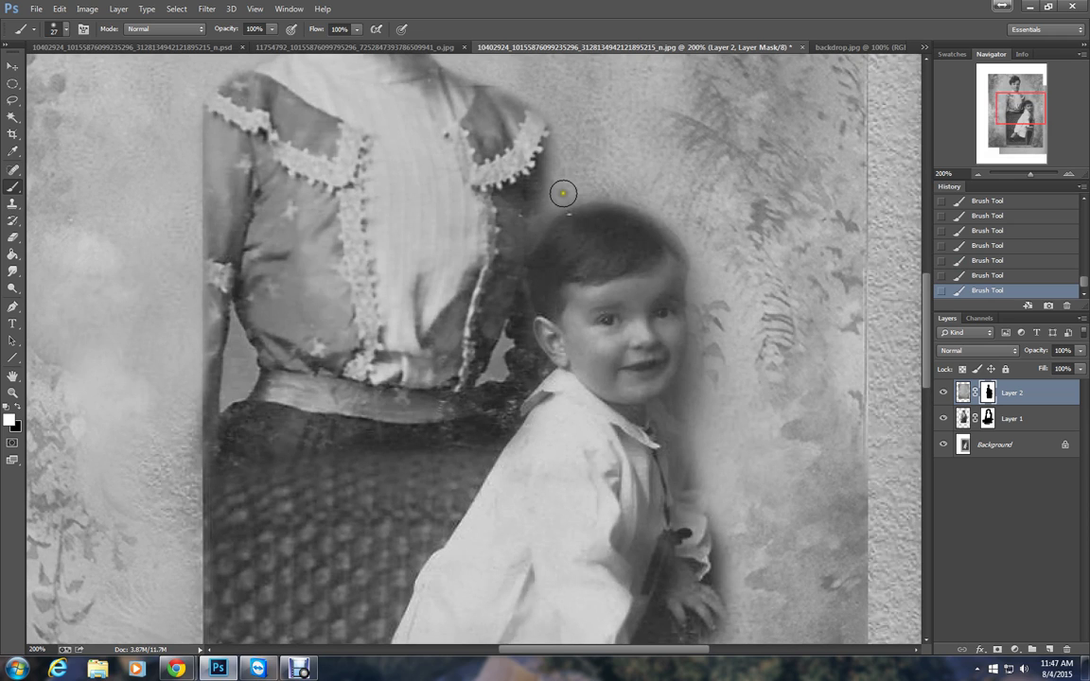
Paint white over the dark halo across the boy's head, beside his face, collar and hand
{"action": "mouse_move", "coordinate": [563, 193]}
{"action": "left_mouse_down"}
{"action": "mouse_move", "coordinate": [689, 229]}
{"action": "mouse_move", "coordinate": [680, 213]}
{"action": "mouse_move", "coordinate": [706, 273]}
{"action": "left_mouse_up"}
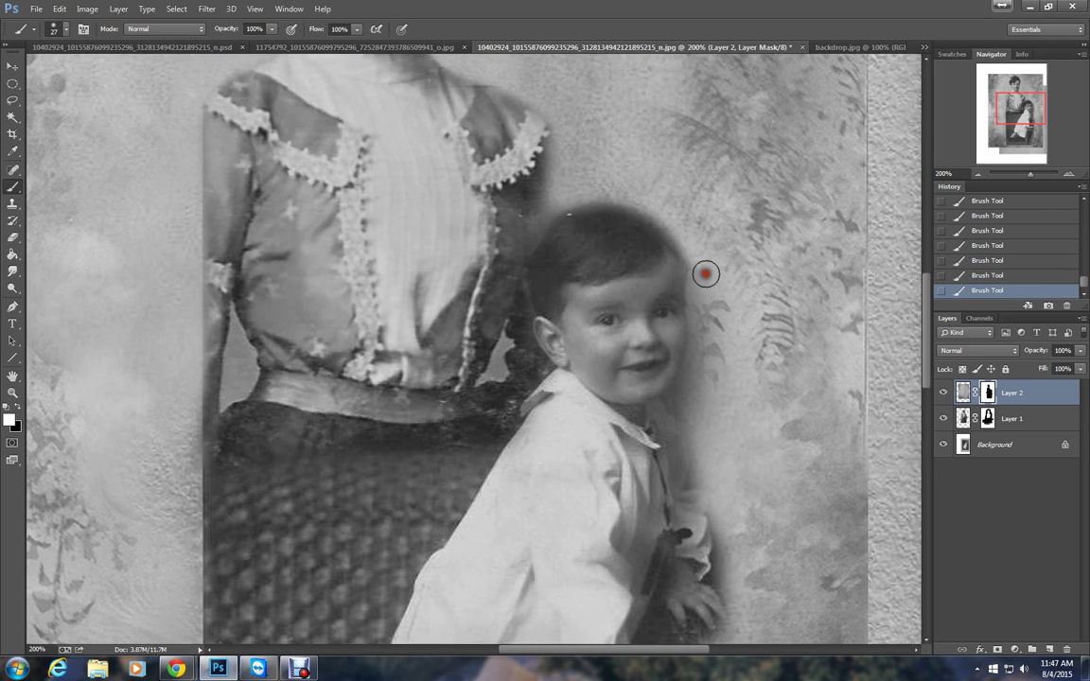
{"action": "mouse_move", "coordinate": [706, 273]}
{"action": "left_mouse_down"}
{"action": "mouse_move", "coordinate": [700, 416]}
{"action": "mouse_move", "coordinate": [690, 413]}
{"action": "mouse_move", "coordinate": [762, 418]}
{"action": "left_mouse_up"}
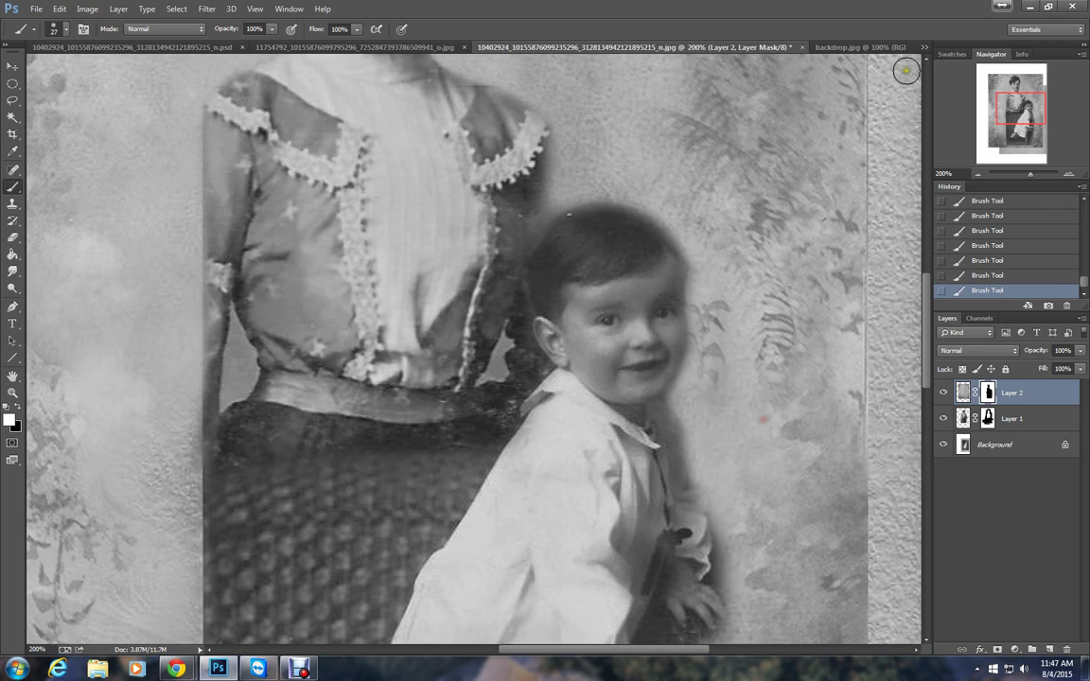
{"action": "left_click_drag", "start_coordinate": [1015, 111], "coordinate": [1015, 131]}
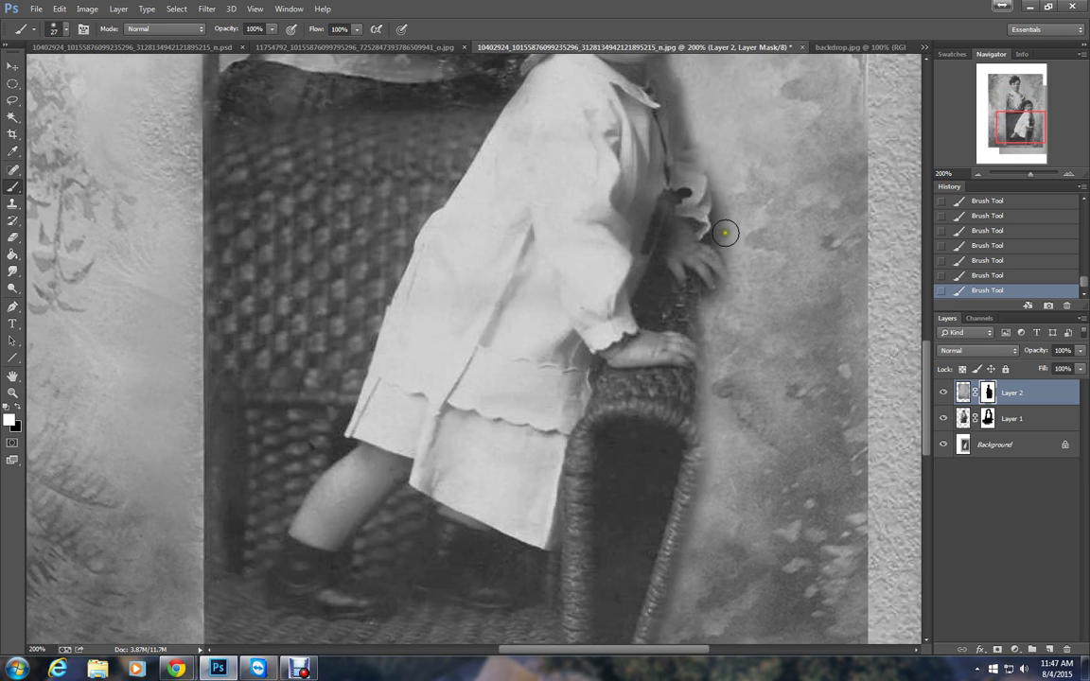
{"action": "mouse_move", "coordinate": [725, 233]}
{"action": "left_mouse_down"}
{"action": "mouse_move", "coordinate": [726, 193]}
{"action": "mouse_move", "coordinate": [759, 242]}
{"action": "left_mouse_up"}
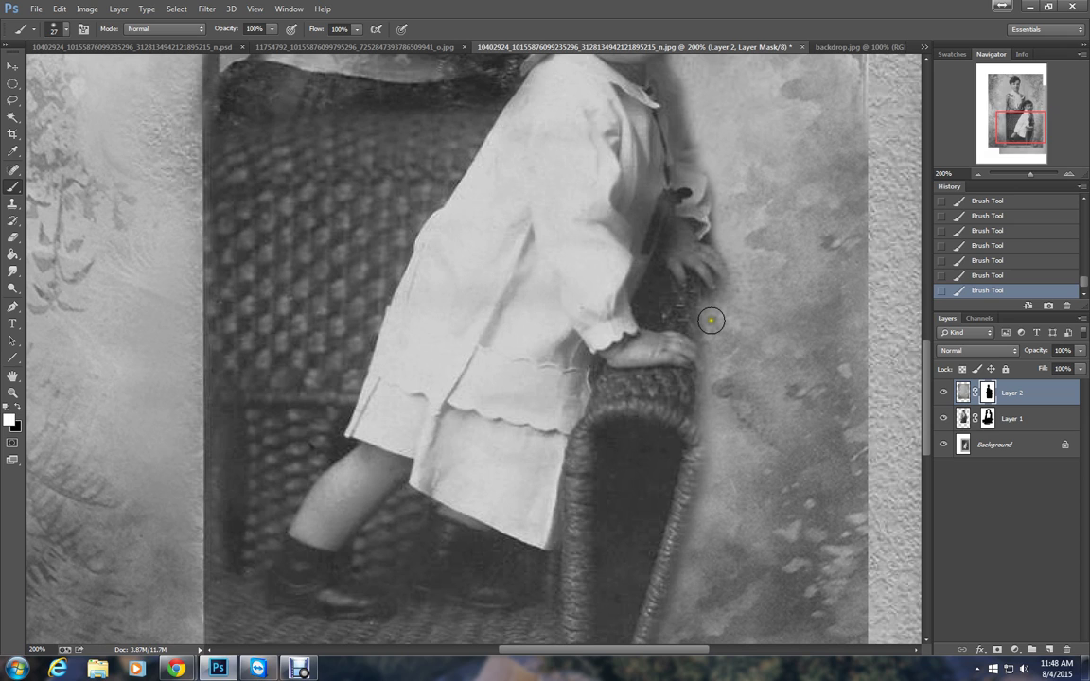
{"action": "left_click_drag", "start_coordinate": [711, 321], "coordinate": [735, 527]}
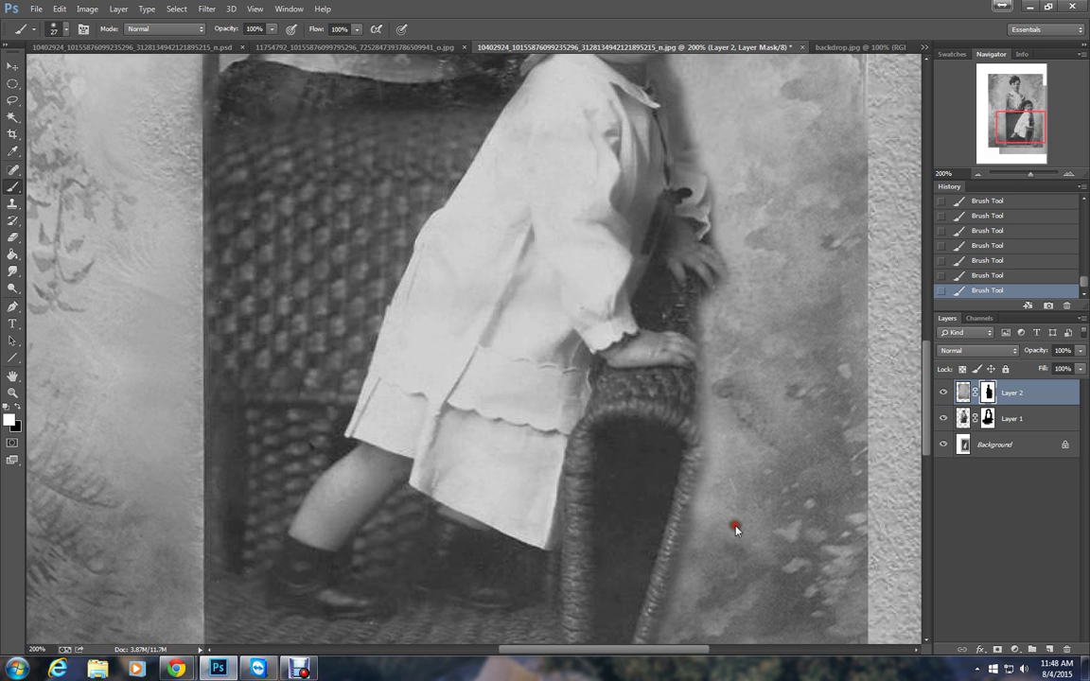
Paint out the halo beside the chair's right edge, then zoom out to the whole composite
{"action": "mouse_move", "coordinate": [776, 460]}
{"action": "left_mouse_down"}
{"action": "mouse_move", "coordinate": [767, 271]}
{"action": "mouse_move", "coordinate": [678, 333]}
{"action": "mouse_move", "coordinate": [644, 452]}
{"action": "mouse_move", "coordinate": [651, 425]}
{"action": "left_mouse_up"}
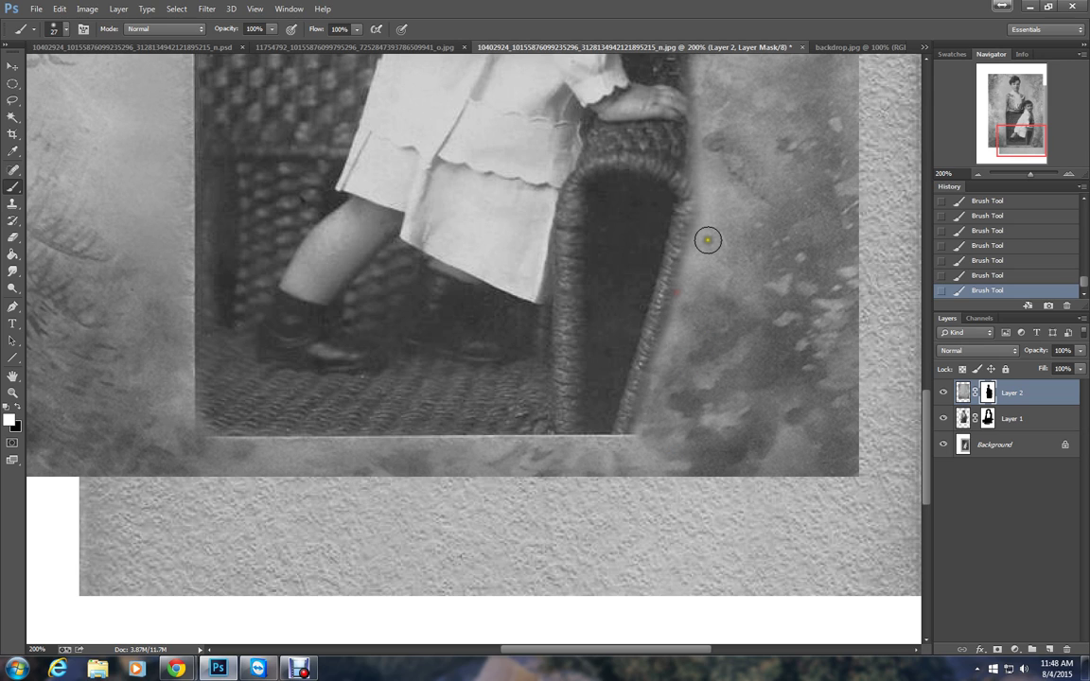
{"action": "left_click_drag", "start_coordinate": [708, 240], "coordinate": [742, 123]}
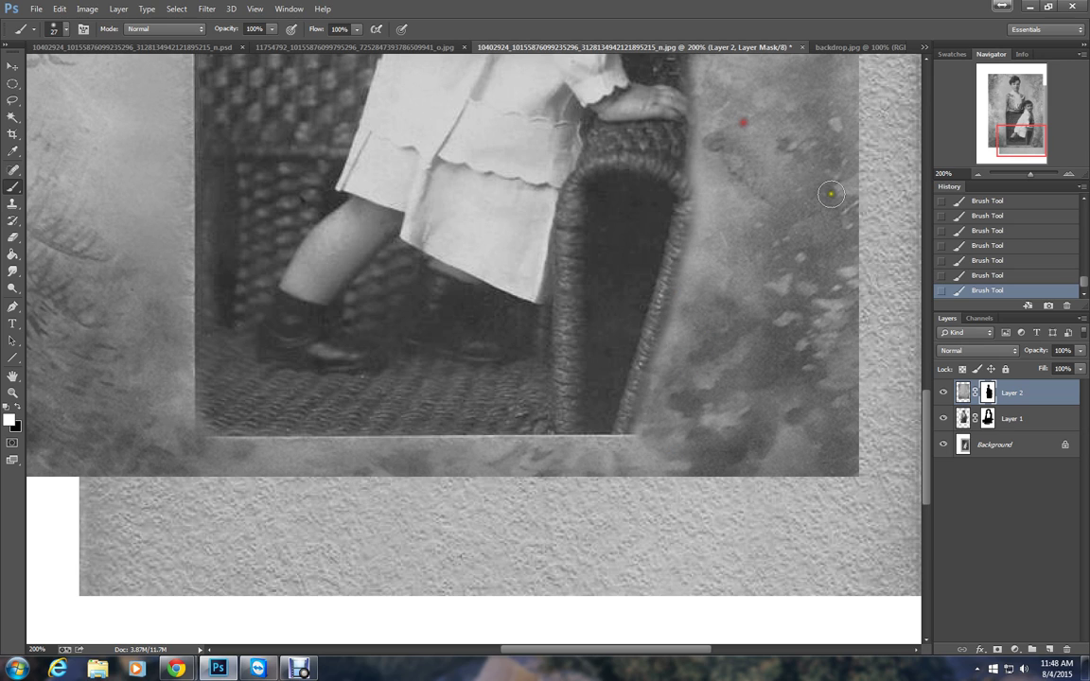
{"action": "left_click_drag", "start_coordinate": [1013, 135], "coordinate": [1007, 91]}
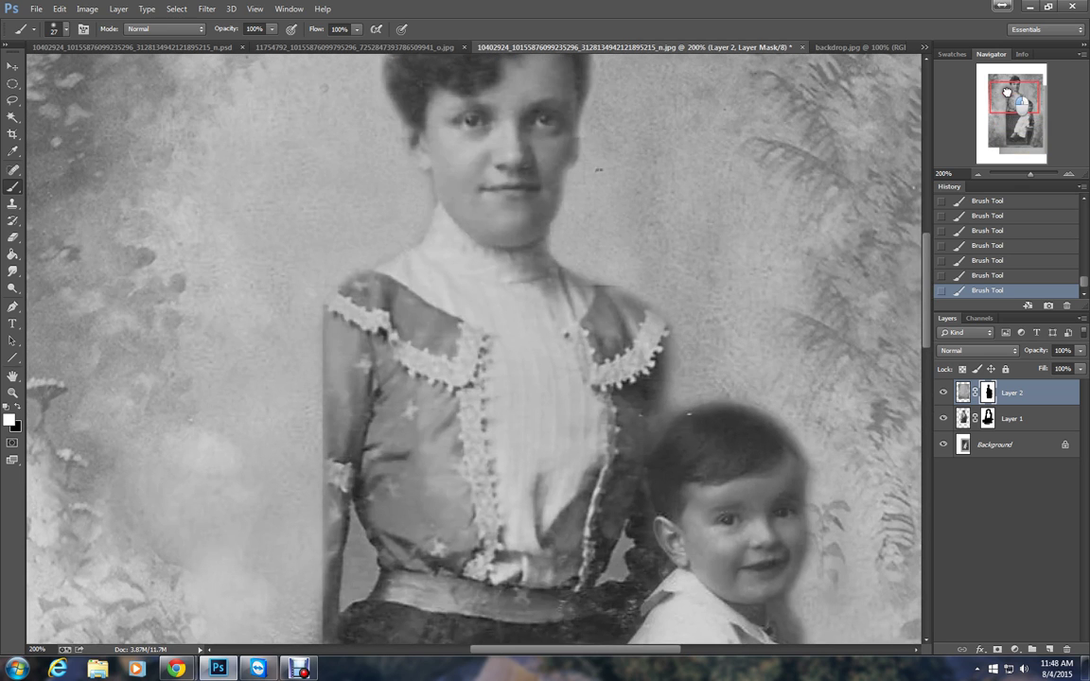
{"action": "scroll", "coordinate": [728, 394], "scroll_direction": "down", "scroll_amount": 2}
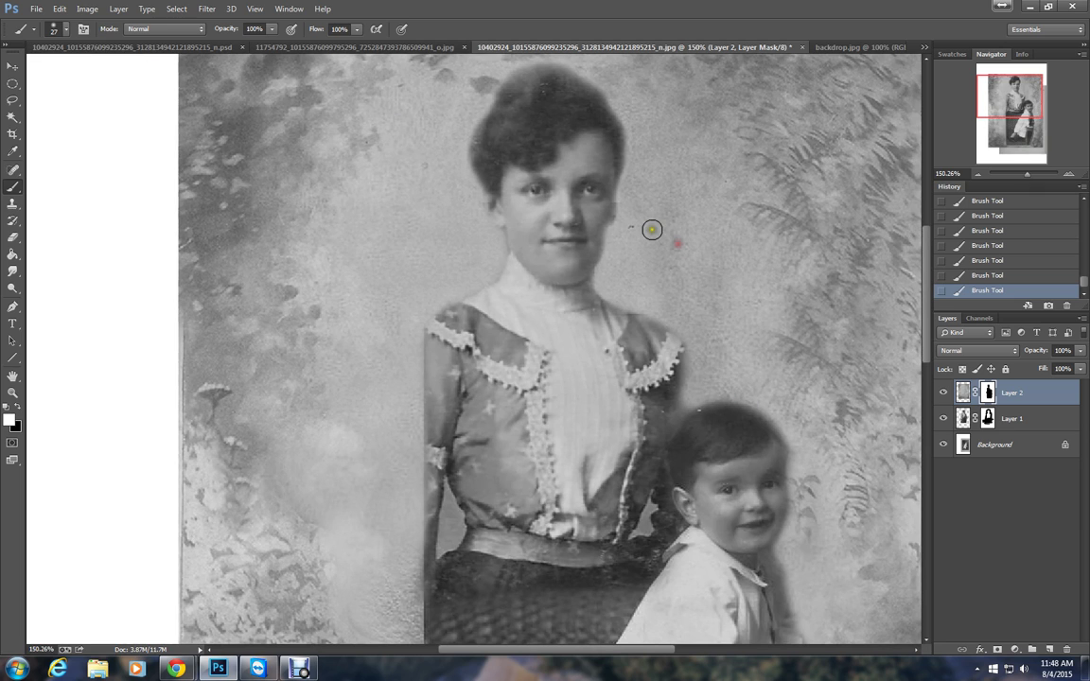
{"action": "scroll", "coordinate": [704, 294], "scroll_direction": "down", "scroll_amount": 1}
{"action": "scroll", "coordinate": [715, 307], "scroll_direction": "down", "scroll_amount": 1}
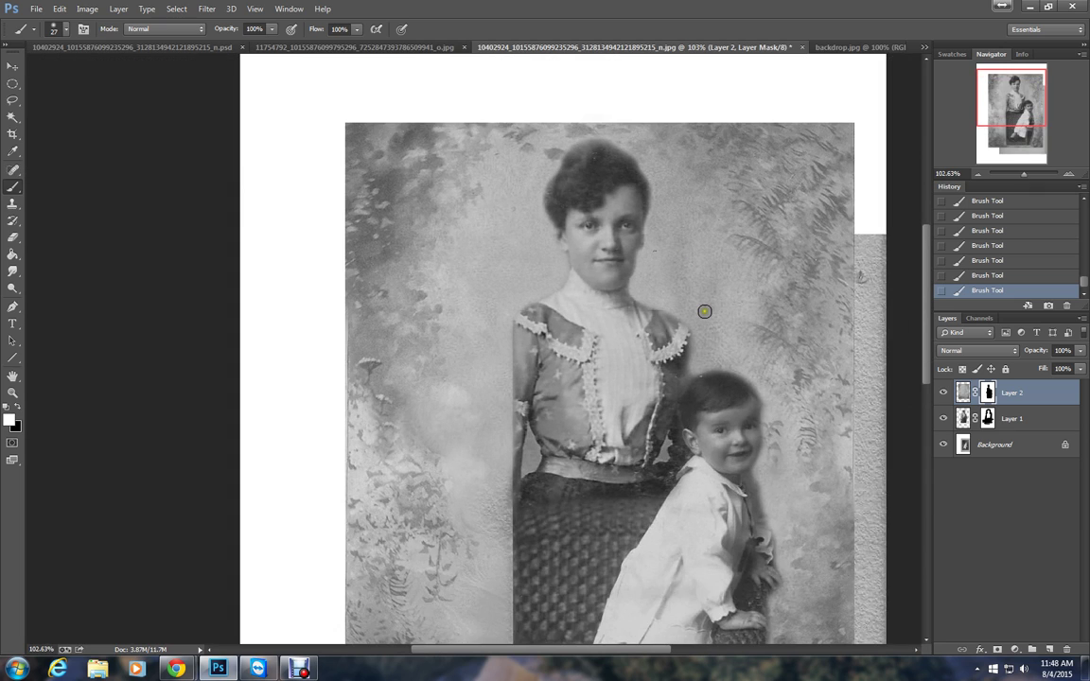
{"action": "scroll", "coordinate": [705, 311], "scroll_direction": "down", "scroll_amount": 1}
{"action": "scroll", "coordinate": [747, 482], "scroll_direction": "down", "scroll_amount": 1}
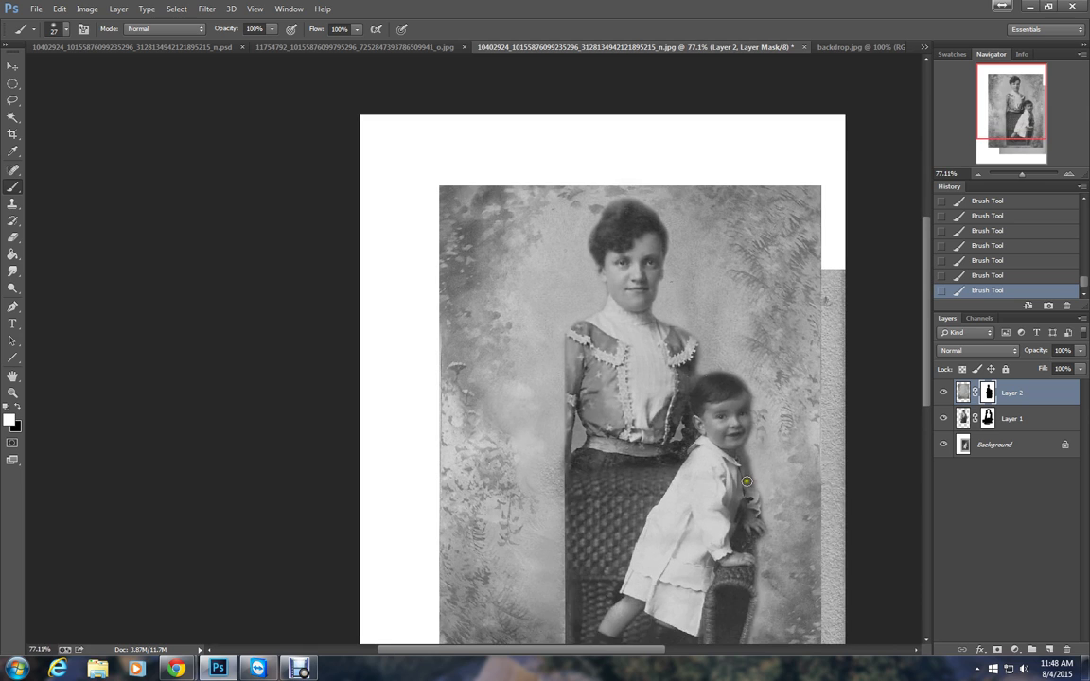
{"action": "scroll", "coordinate": [743, 483], "scroll_direction": "down", "scroll_amount": 1}
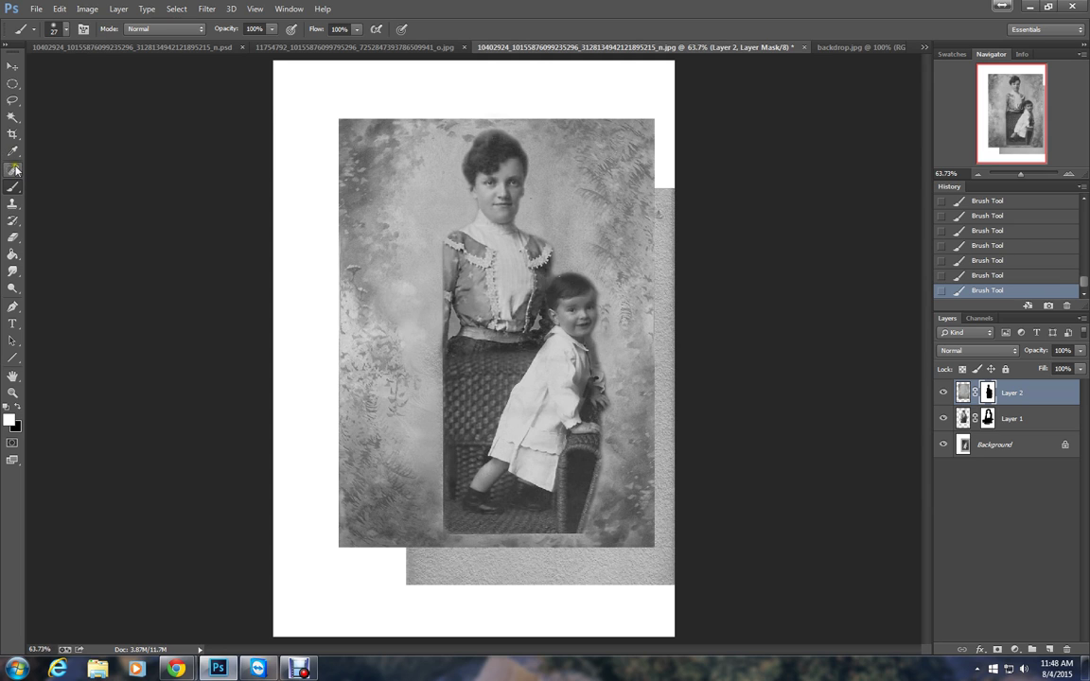
Crop the top, left, bottom and right edges in tightly around the woman, boy and wicker chair
{"action": "left_click", "coordinate": [13, 136]}
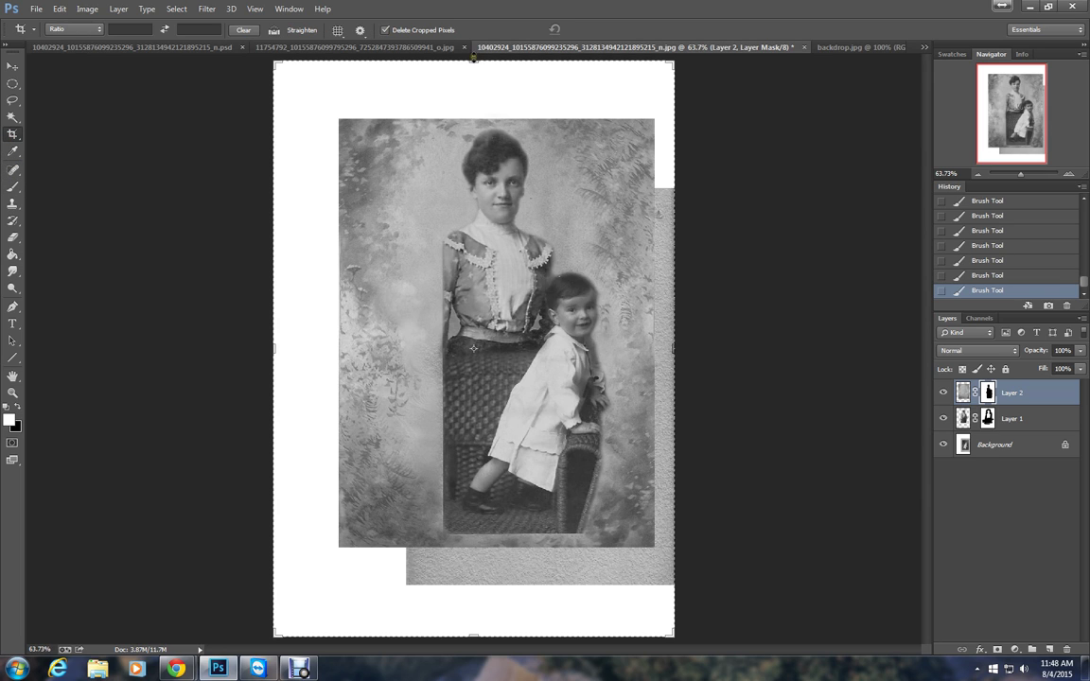
{"action": "left_click_drag", "start_coordinate": [473, 58], "coordinate": [473, 88]}
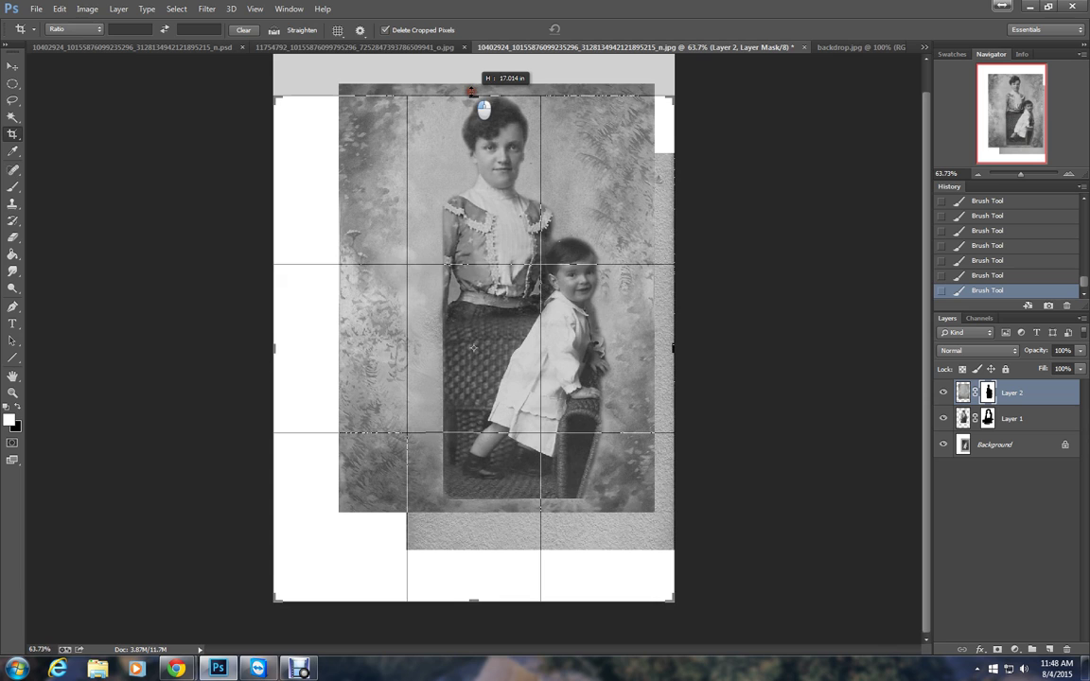
{"action": "left_click_drag", "start_coordinate": [471, 93], "coordinate": [462, 90]}
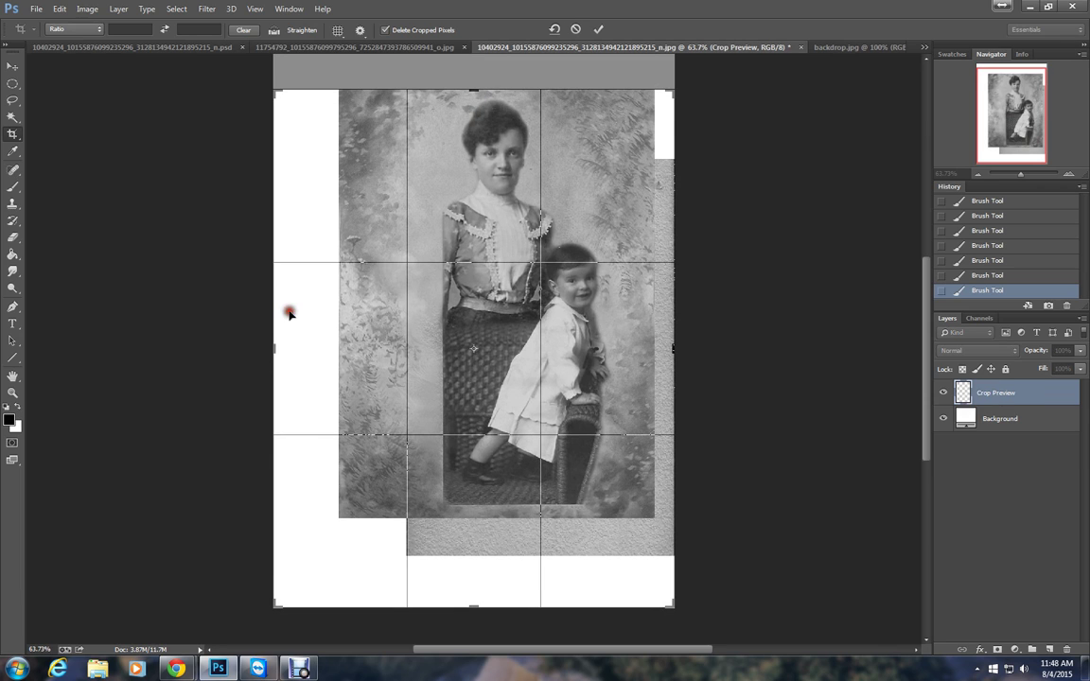
{"action": "left_click_drag", "start_coordinate": [277, 344], "coordinate": [359, 348]}
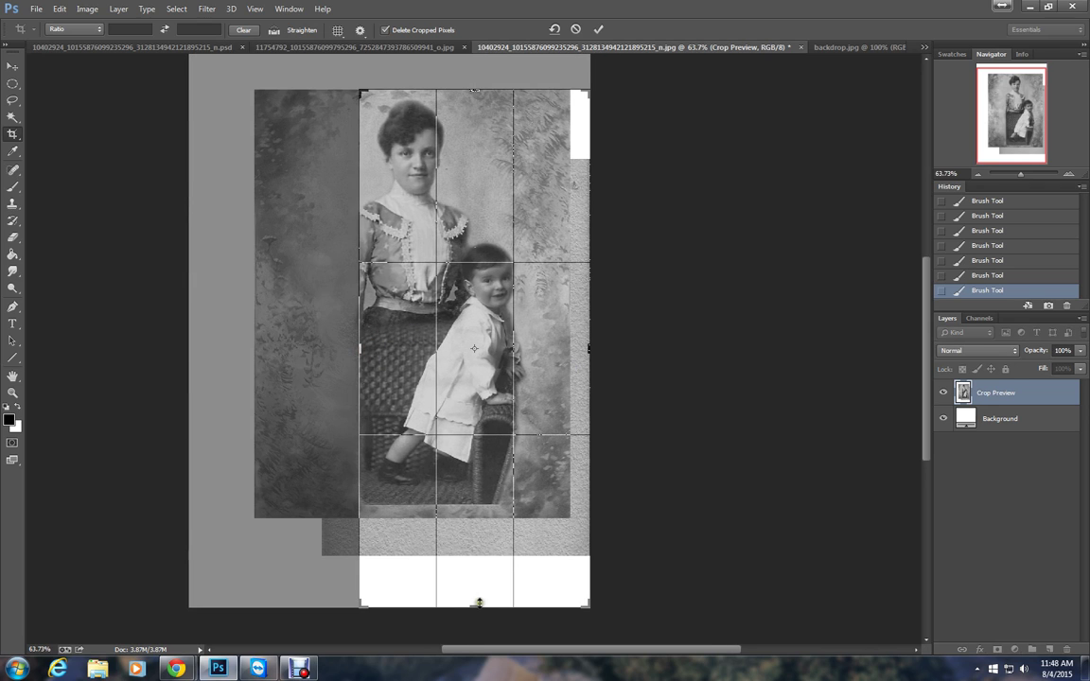
{"action": "left_click_drag", "start_coordinate": [479, 601], "coordinate": [478, 557]}
{"action": "left_click_drag", "start_coordinate": [586, 342], "coordinate": [577, 348]}
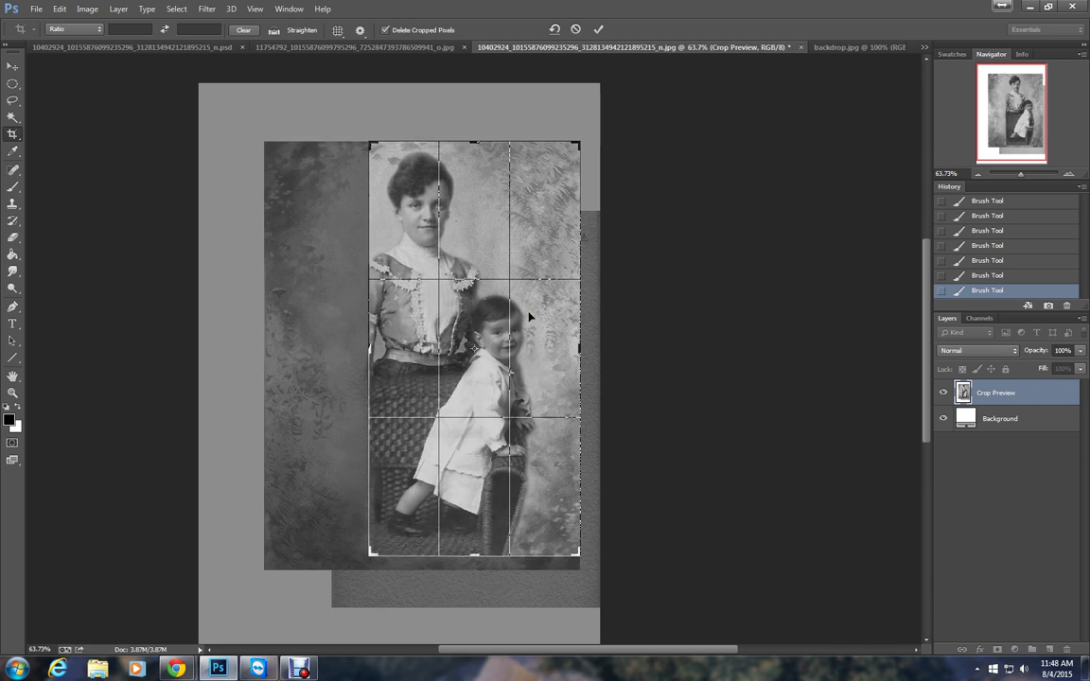
{"action": "key", "text": "Return"}
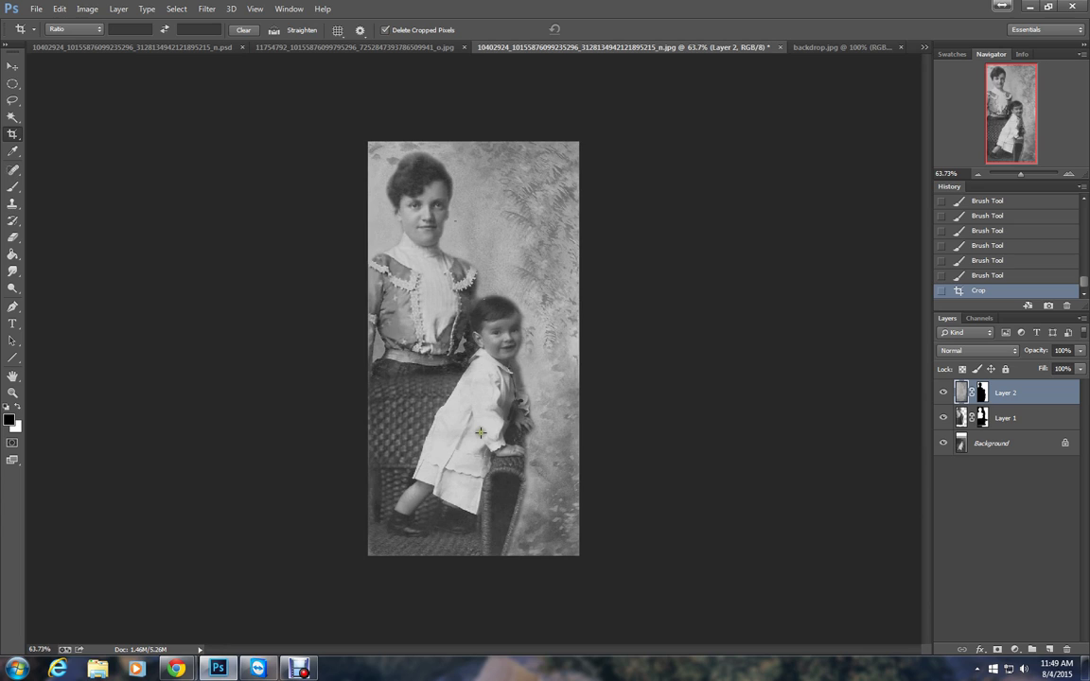
Apply Levels to the Background layer, pulling the black and white input sliders inward
{"action": "left_click", "coordinate": [960, 446]}
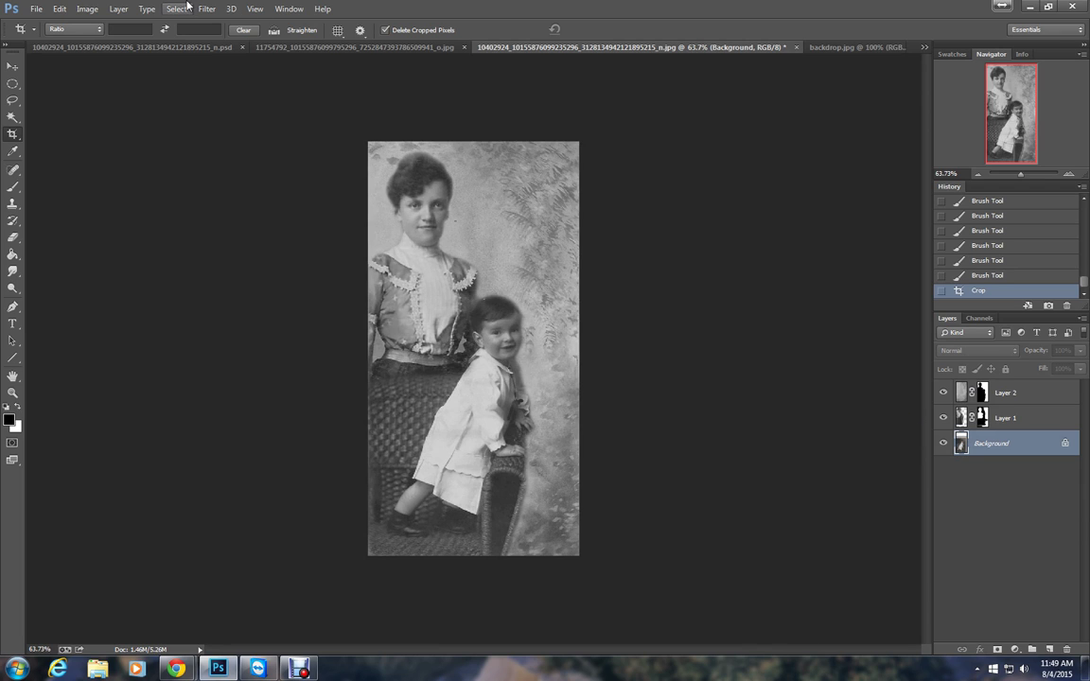
{"action": "left_click", "coordinate": [86, 10]}
{"action": "mouse_move", "coordinate": [95, 44]}
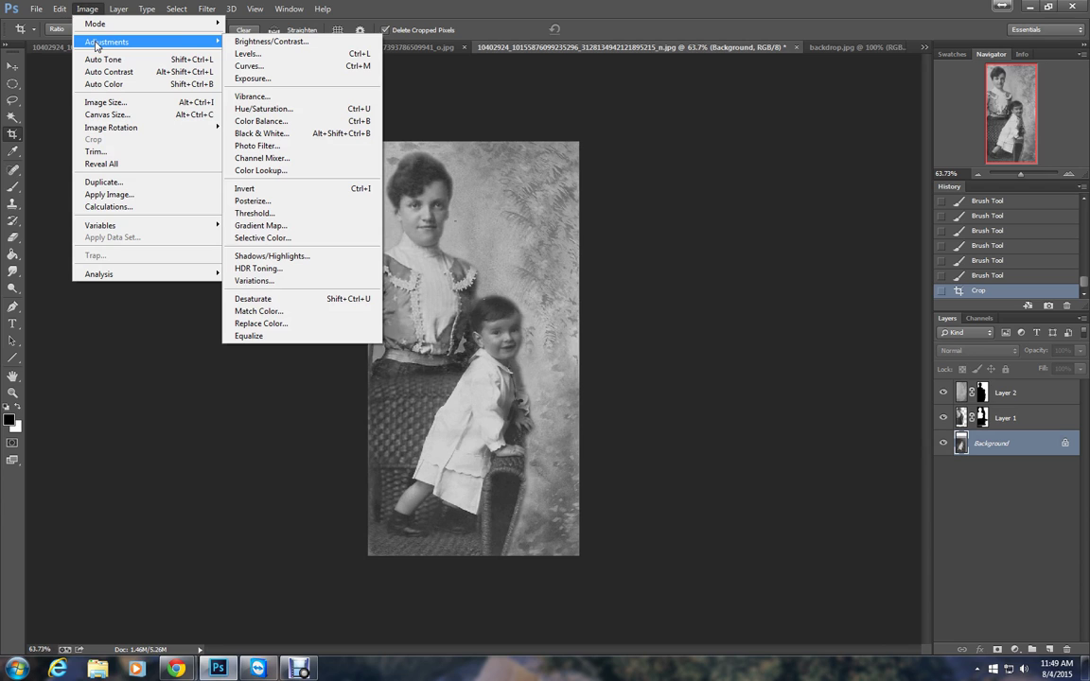
{"action": "left_click", "coordinate": [251, 54]}
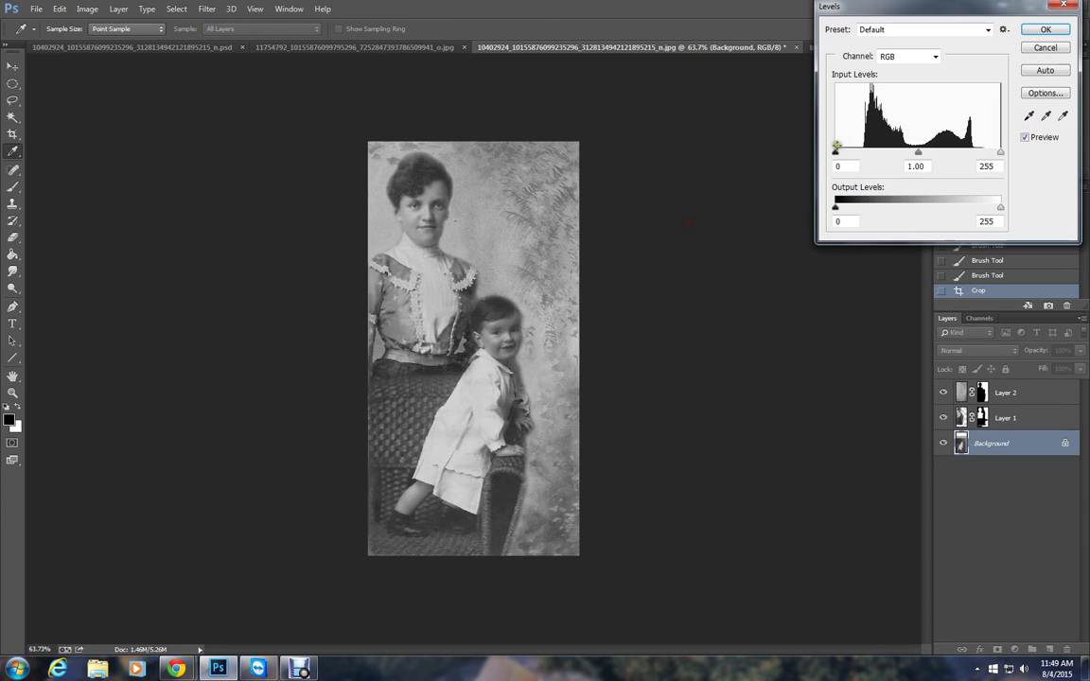
{"action": "left_click_drag", "start_coordinate": [836, 156], "coordinate": [861, 149]}
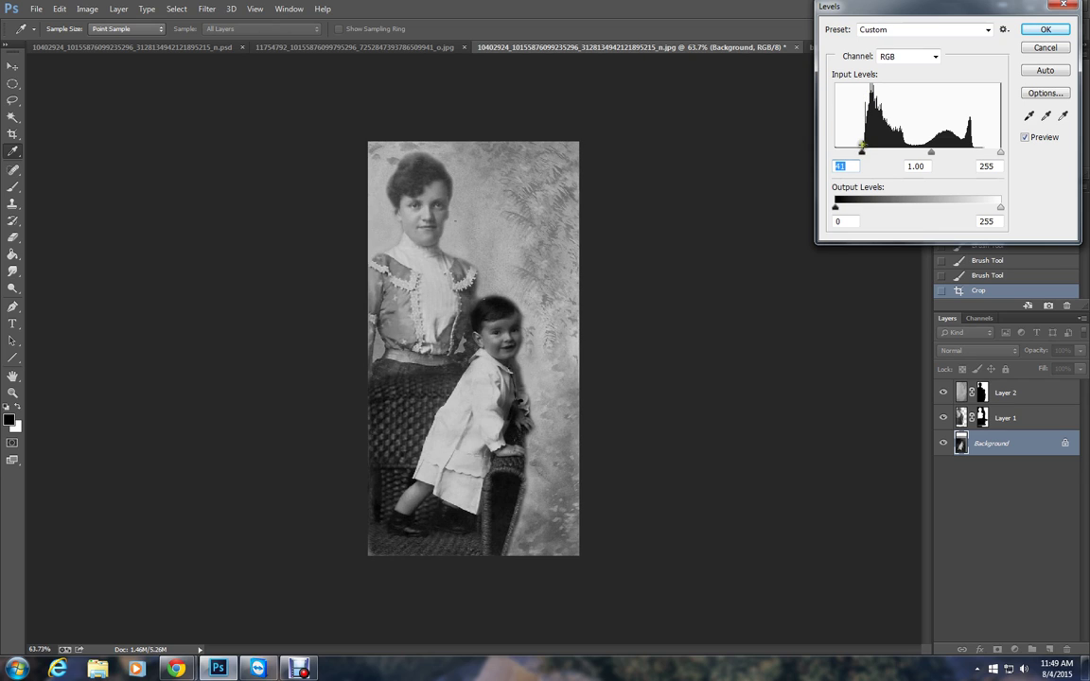
{"action": "left_click_drag", "start_coordinate": [999, 152], "coordinate": [976, 156]}
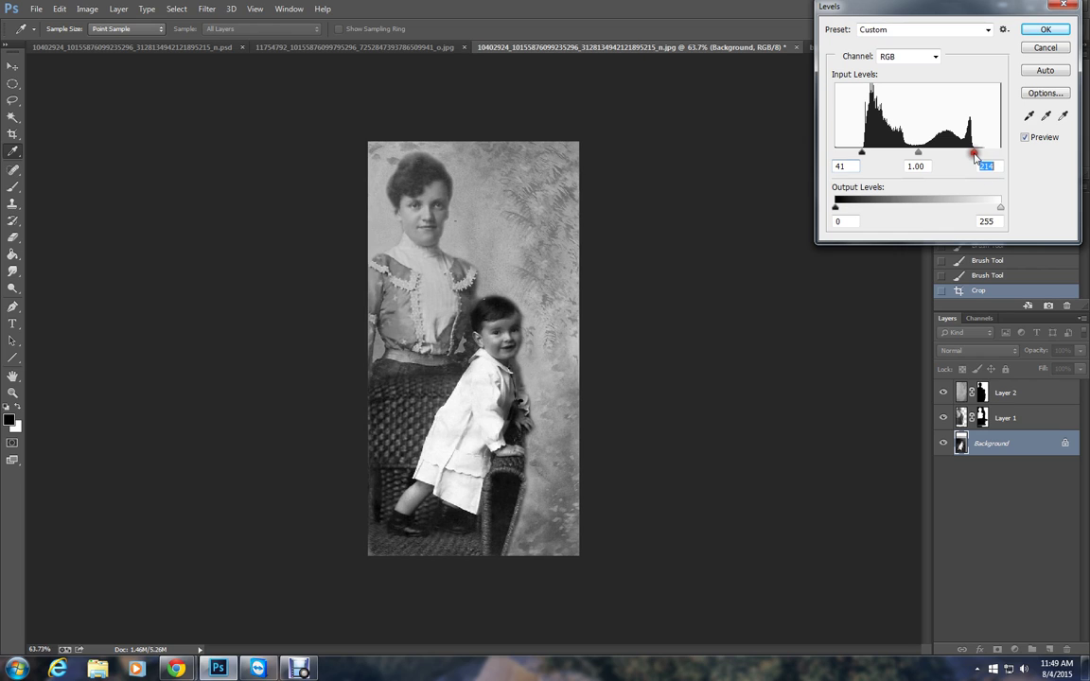
{"action": "left_click", "coordinate": [1044, 31]}
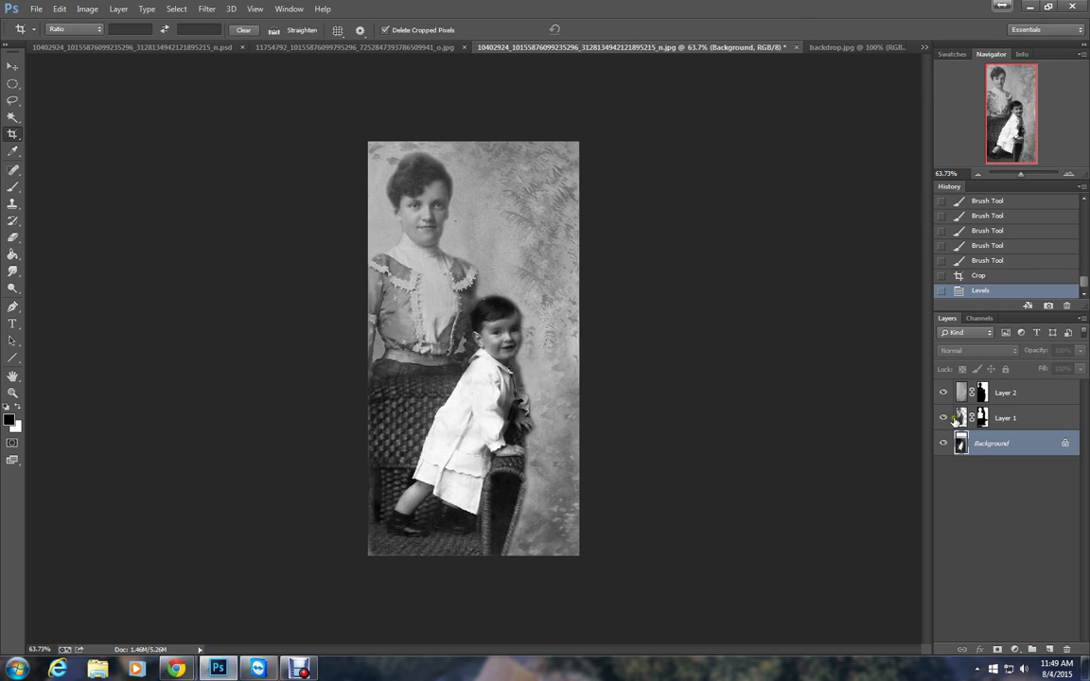
Apply Levels to Layer 1, deepening its shadows and brightening its highlights
{"action": "left_click", "coordinate": [960, 417]}
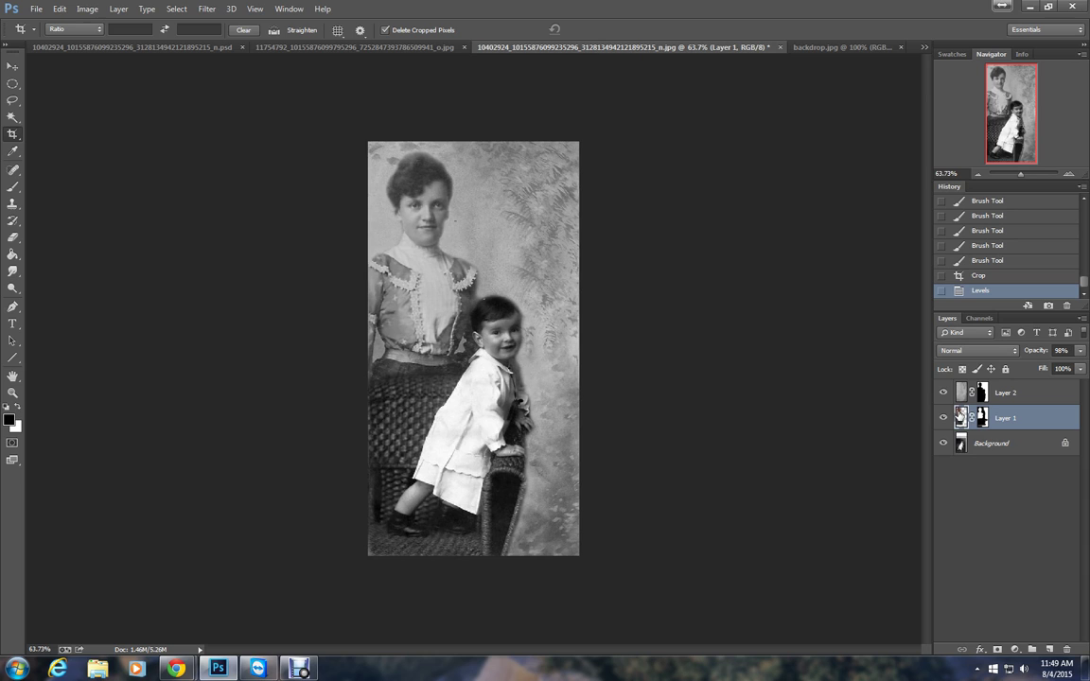
{"action": "left_click", "coordinate": [88, 11]}
{"action": "mouse_move", "coordinate": [85, 41]}
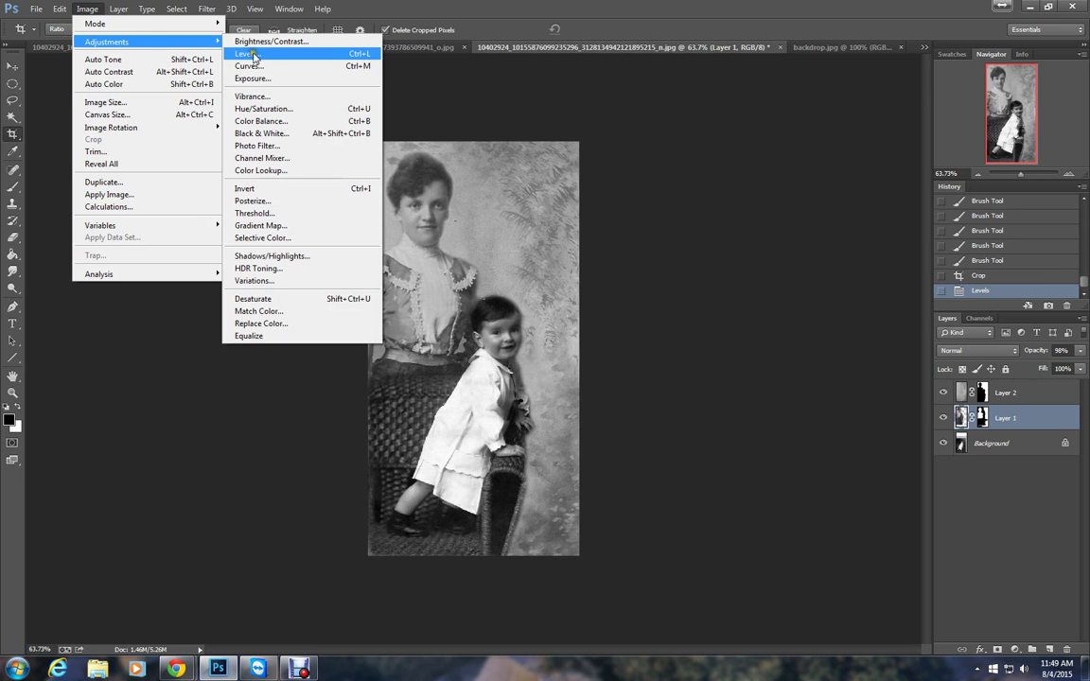
{"action": "left_click", "coordinate": [248, 54]}
{"action": "left_click_drag", "start_coordinate": [835, 152], "coordinate": [853, 153]}
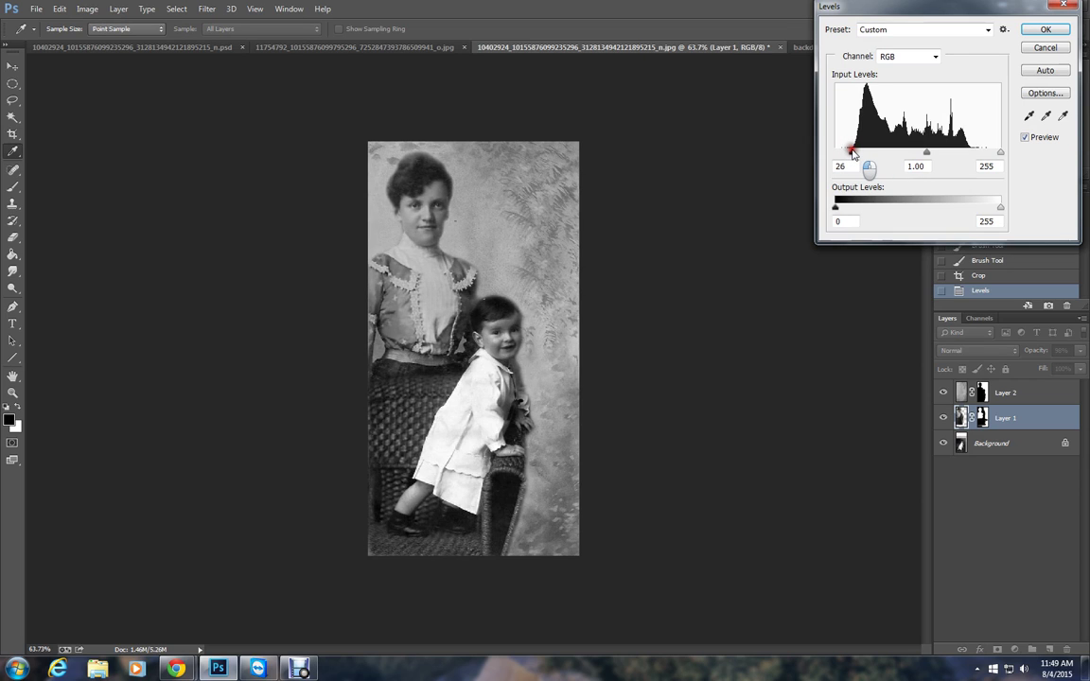
{"action": "left_click_drag", "start_coordinate": [1001, 153], "coordinate": [972, 151]}
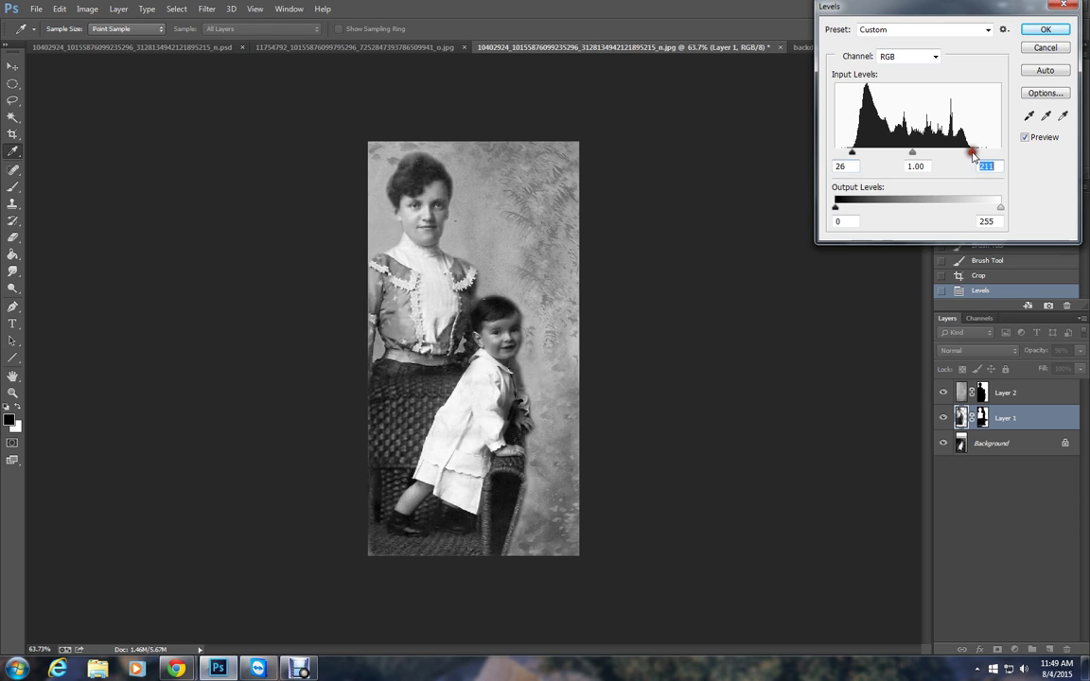
{"action": "left_click", "coordinate": [1045, 30]}
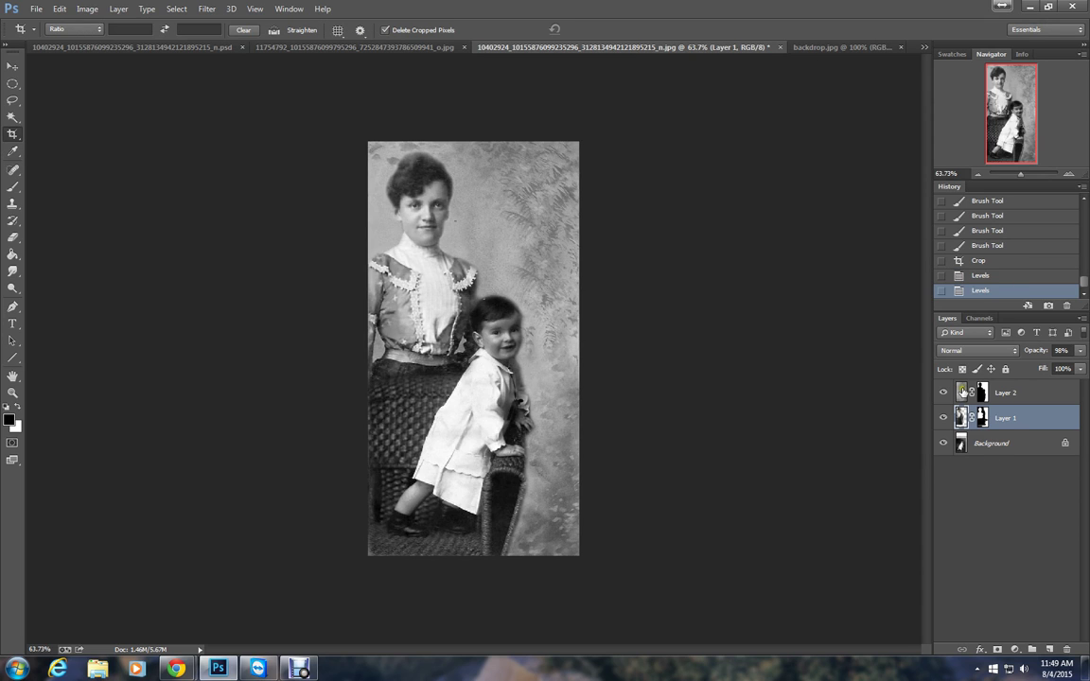
Apply Levels to Layer 2 with input values 86, 0.69 and 222
{"action": "left_click", "coordinate": [1005, 391]}
{"action": "left_click", "coordinate": [83, 10]}
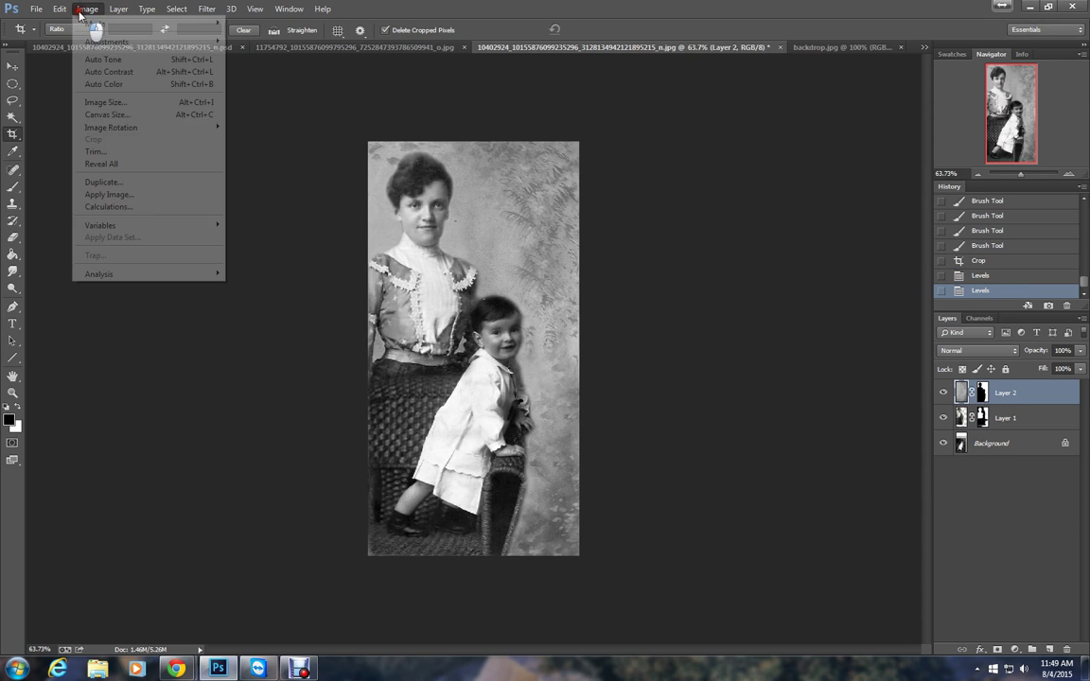
{"action": "left_click", "coordinate": [227, 52]}
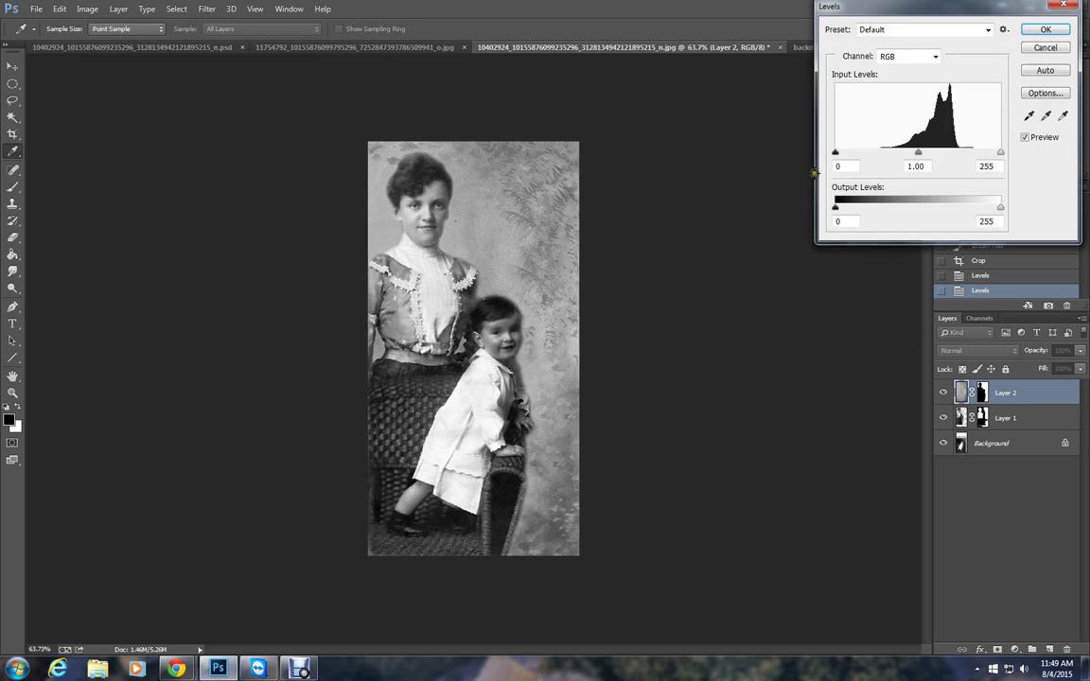
{"action": "left_click", "coordinate": [835, 152]}
{"action": "left_click_drag", "start_coordinate": [834, 152], "coordinate": [892, 153]}
{"action": "left_click_drag", "start_coordinate": [996, 152], "coordinate": [946, 156]}
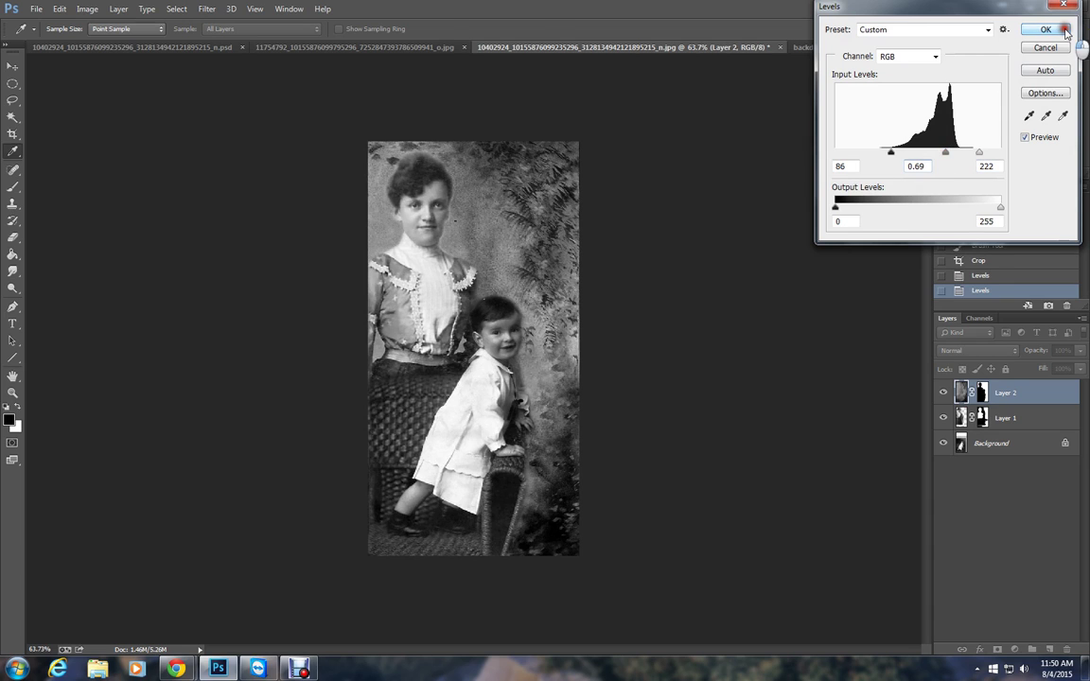
{"action": "key", "text": "Return"}
Zoom in on the woman and boy and target Layer 2's mask for editing
{"action": "key", "text": "c"}
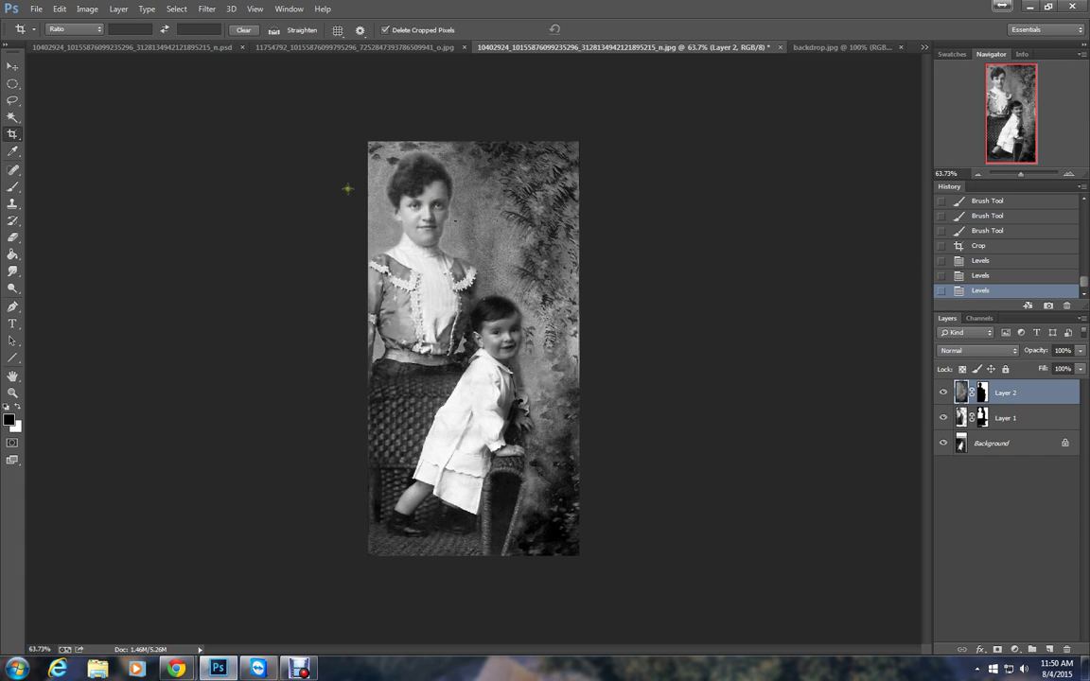
{"action": "left_click_drag", "start_coordinate": [347, 189], "coordinate": [442, 163]}
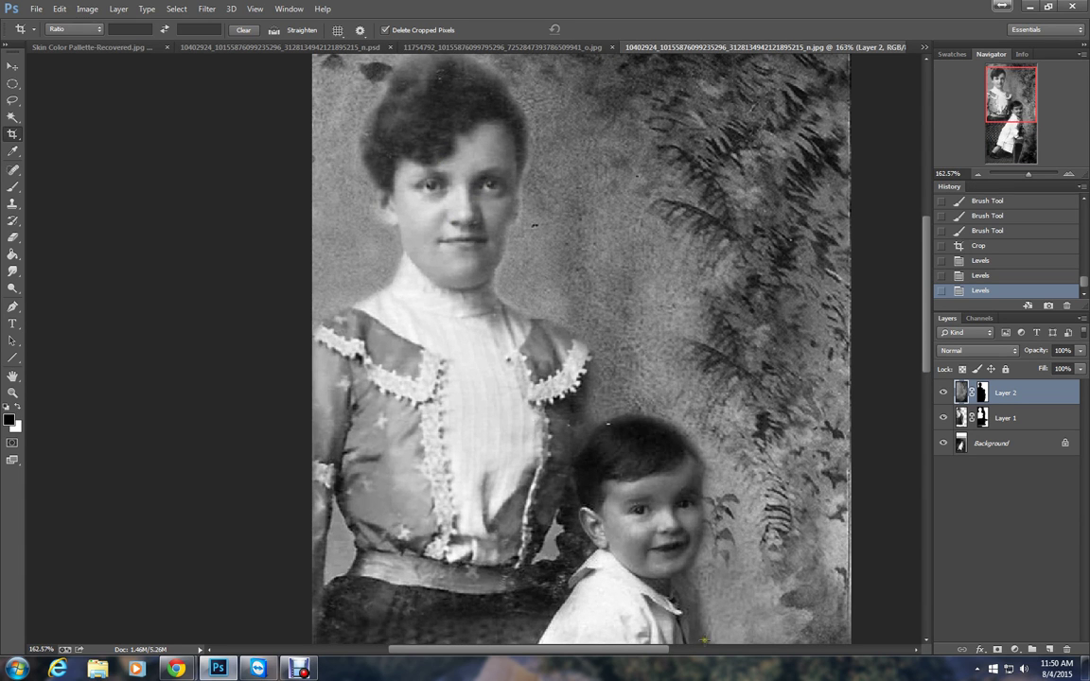
{"action": "left_click", "coordinate": [964, 393]}
{"action": "left_click", "coordinate": [981, 394]}
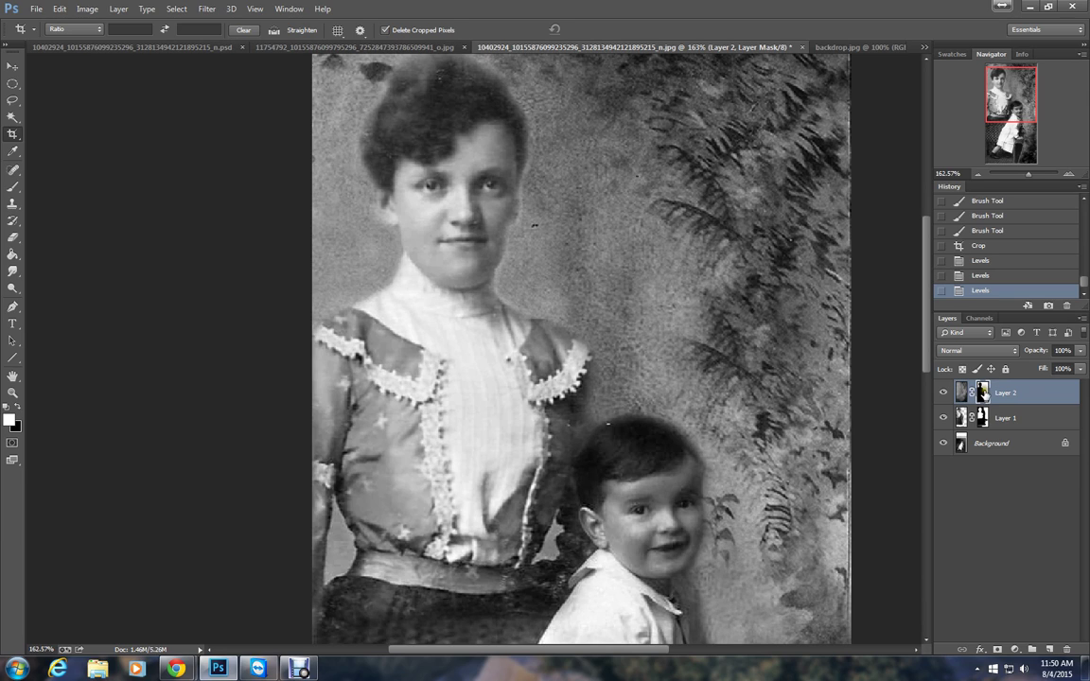
{"action": "left_click", "coordinate": [965, 393]}
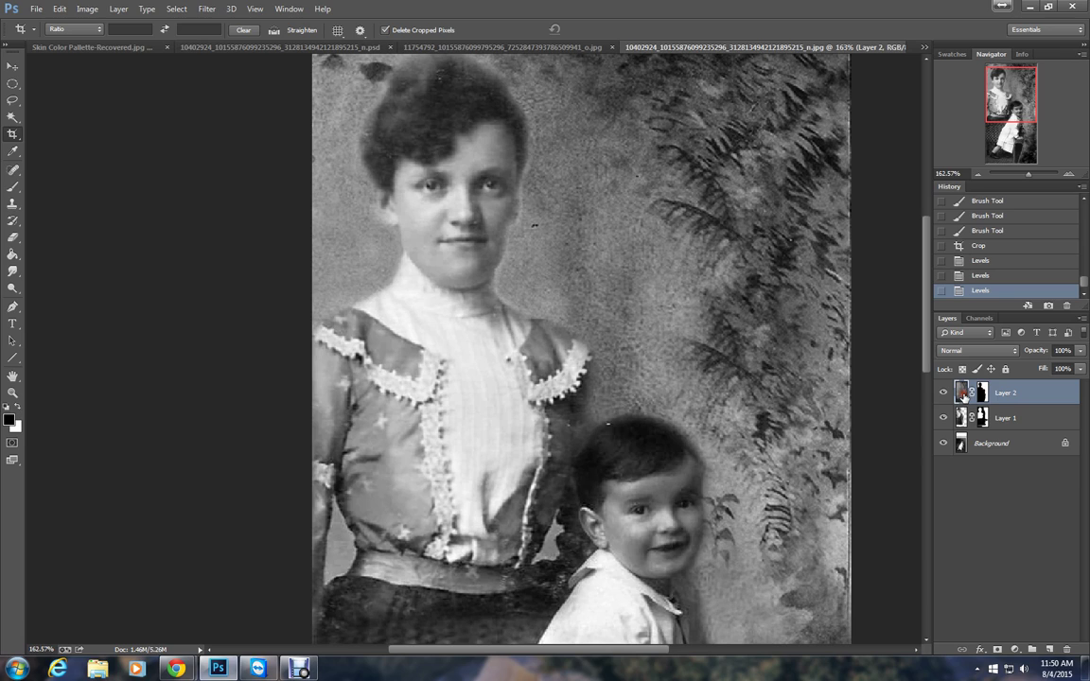
{"action": "left_click", "coordinate": [981, 392]}
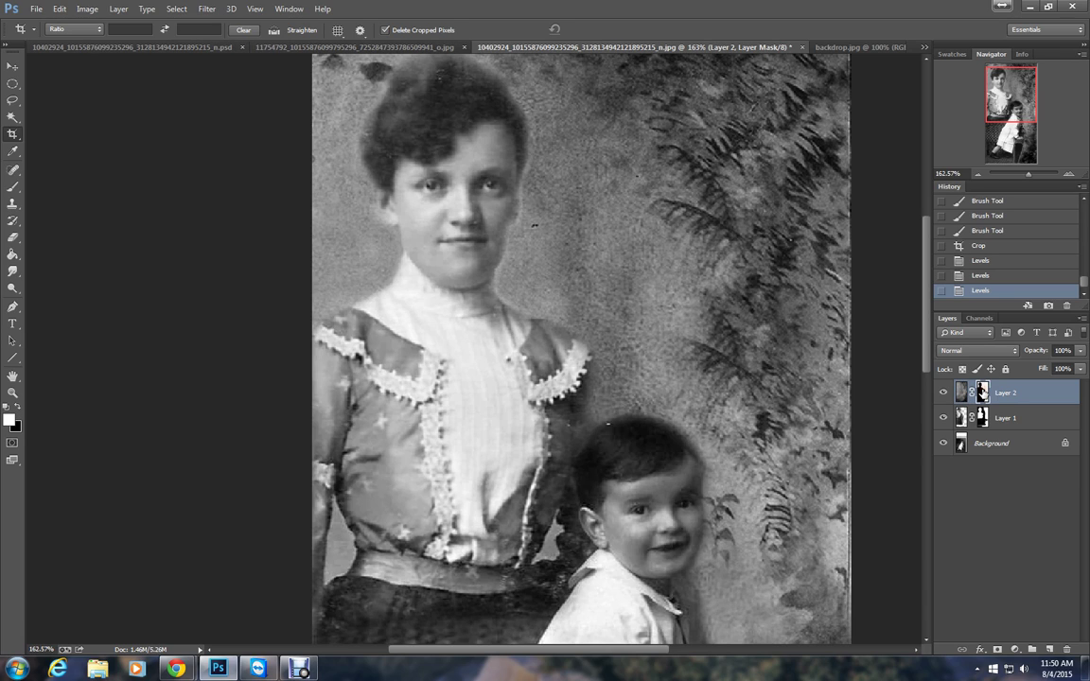
Brush the mask beside the woman's face in black, then in white down her cheek to the chin
{"action": "left_click", "coordinate": [12, 186]}
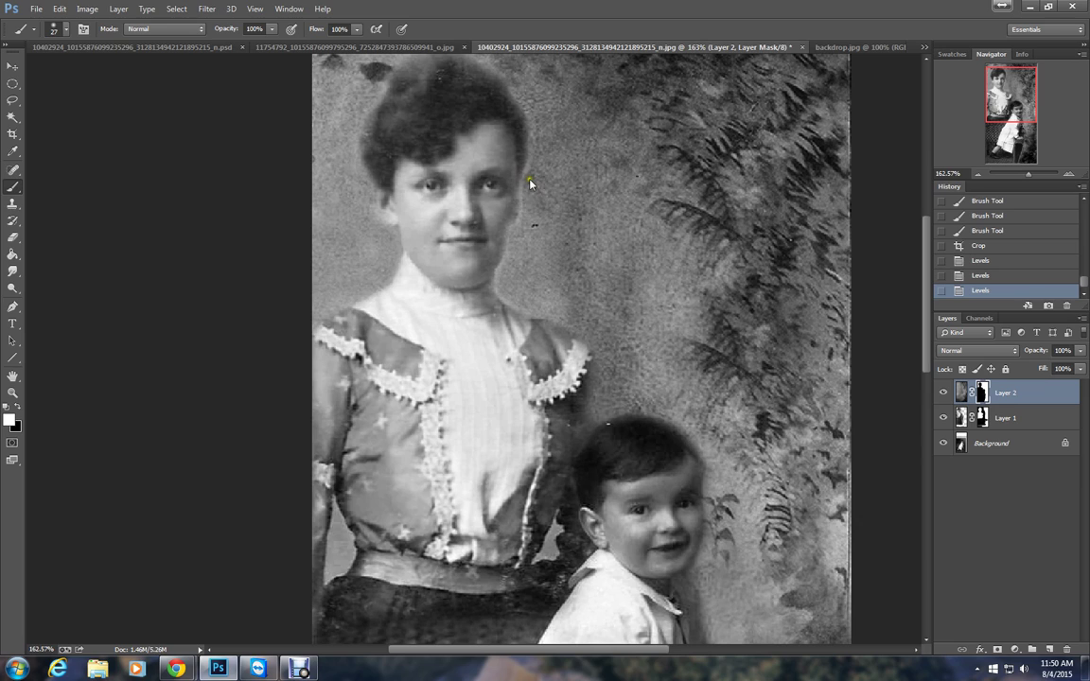
{"action": "left_click", "coordinate": [18, 406]}
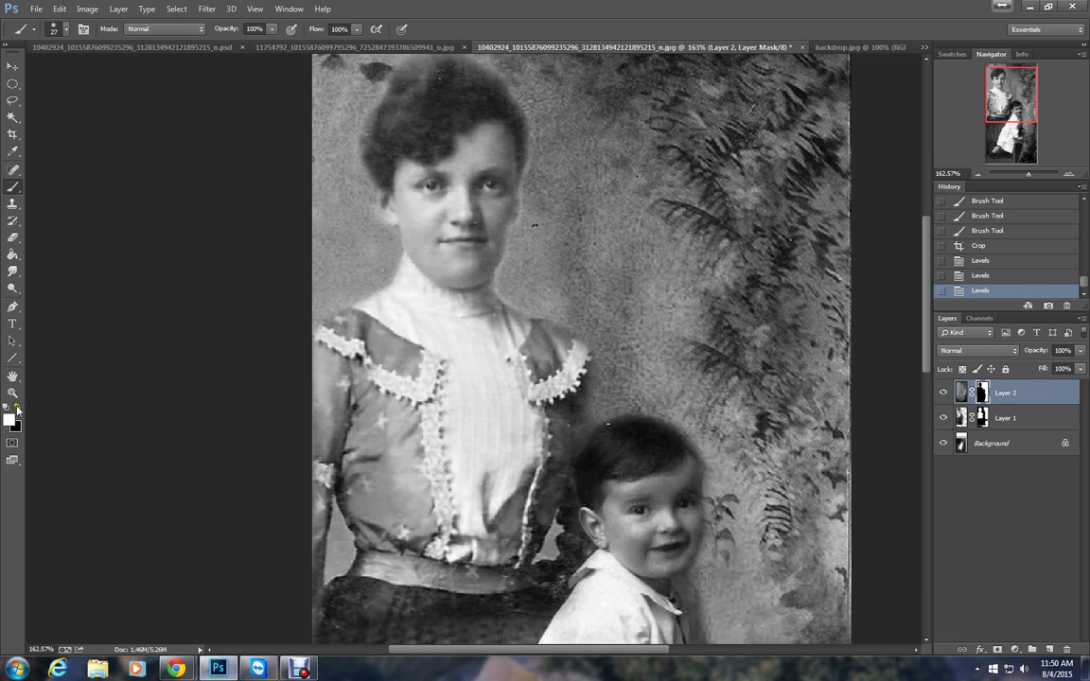
{"action": "left_click", "coordinate": [536, 172]}
{"action": "left_click", "coordinate": [536, 171]}
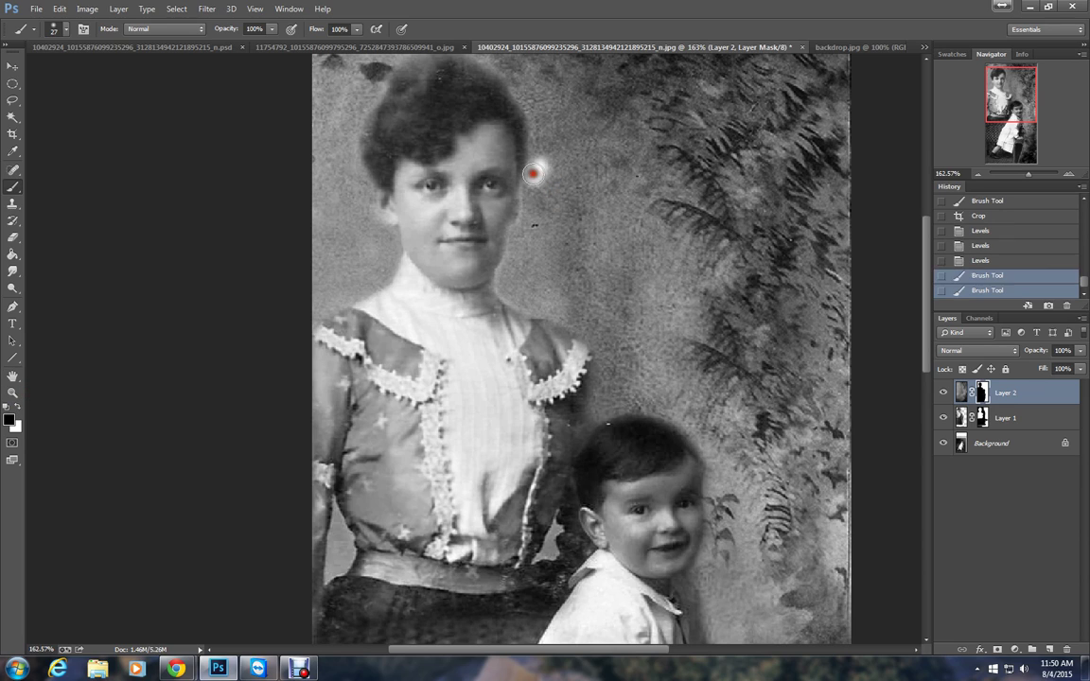
{"action": "left_click", "coordinate": [18, 406]}
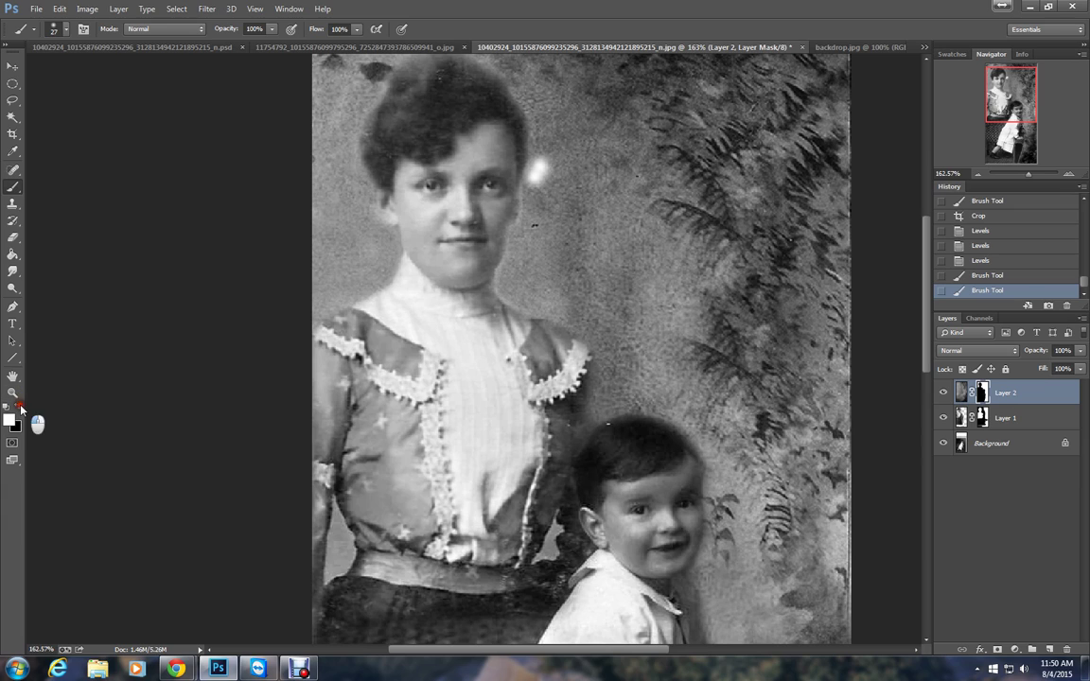
{"action": "left_click", "coordinate": [539, 165]}
{"action": "left_click", "coordinate": [536, 178]}
{"action": "left_click", "coordinate": [531, 193]}
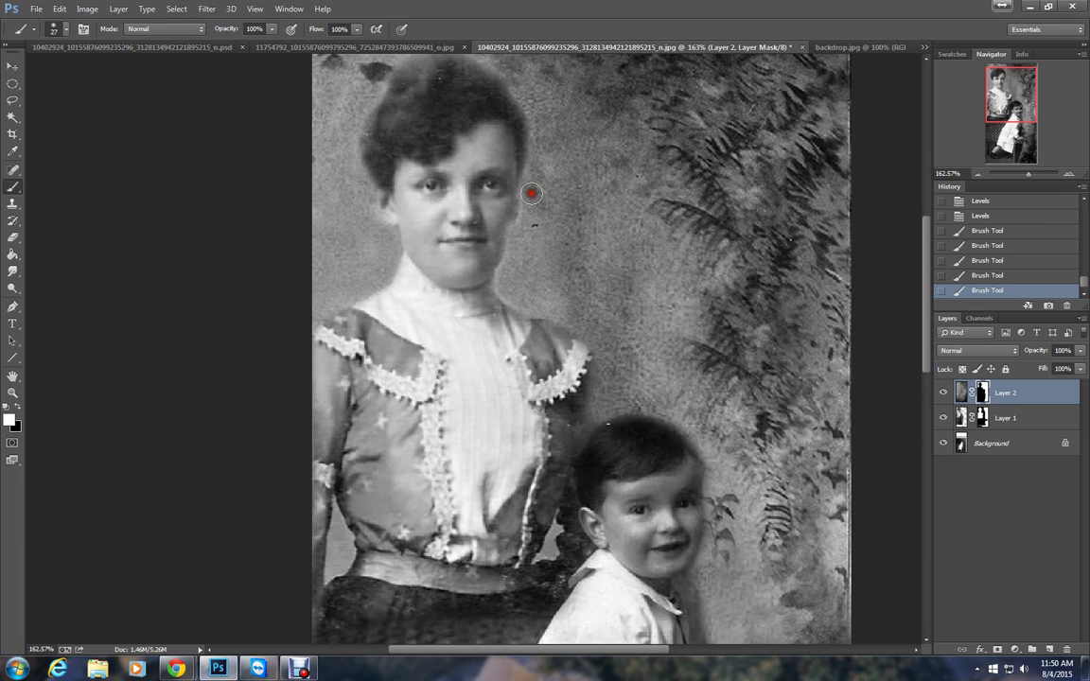
{"action": "left_click", "coordinate": [527, 213]}
{"action": "left_click", "coordinate": [518, 234]}
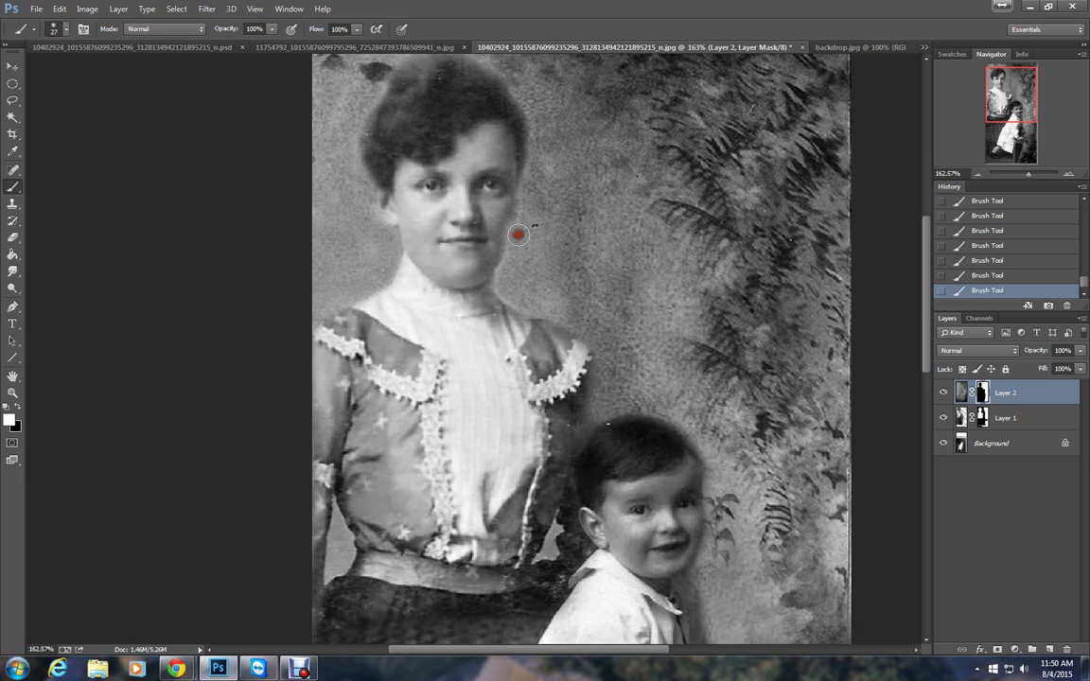
Touch up the mask along the woman's neck, hair edge and the fern backdrop
{"action": "left_click", "coordinate": [503, 281]}
{"action": "left_click", "coordinate": [518, 303]}
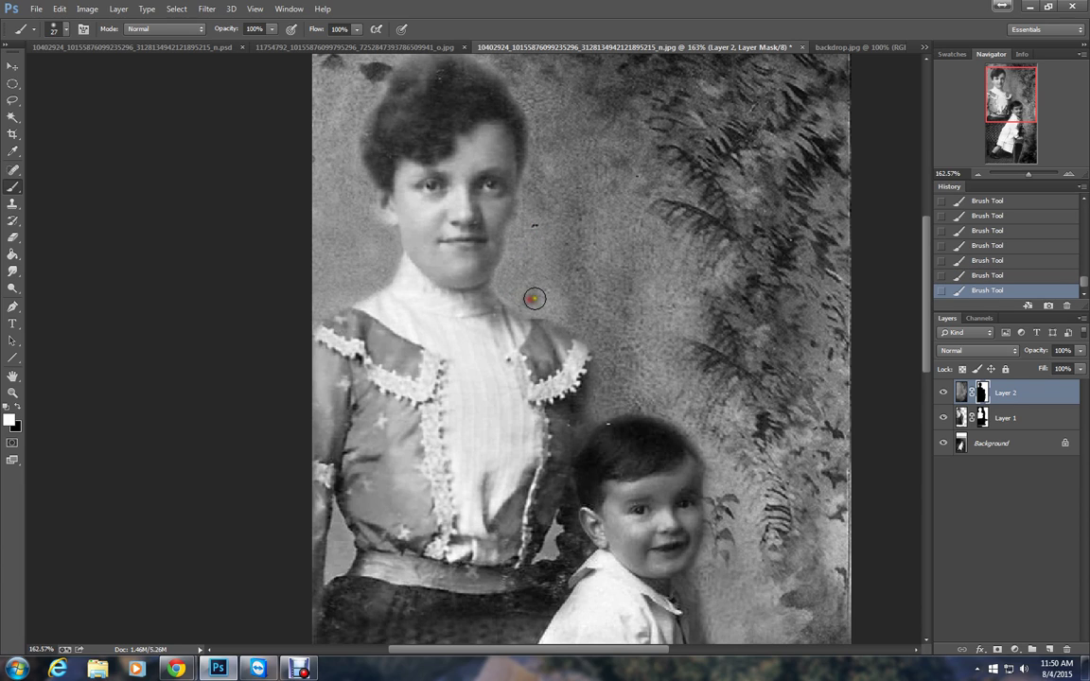
{"action": "left_click", "coordinate": [511, 291]}
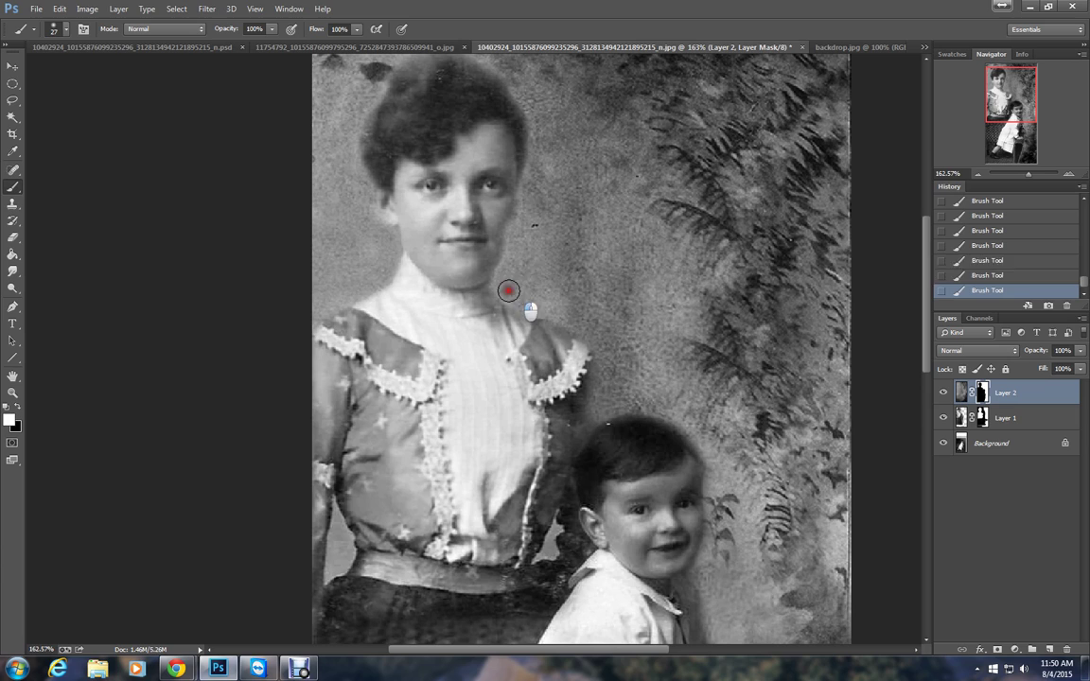
{"action": "left_click", "coordinate": [541, 178]}
{"action": "left_click", "coordinate": [349, 179]}
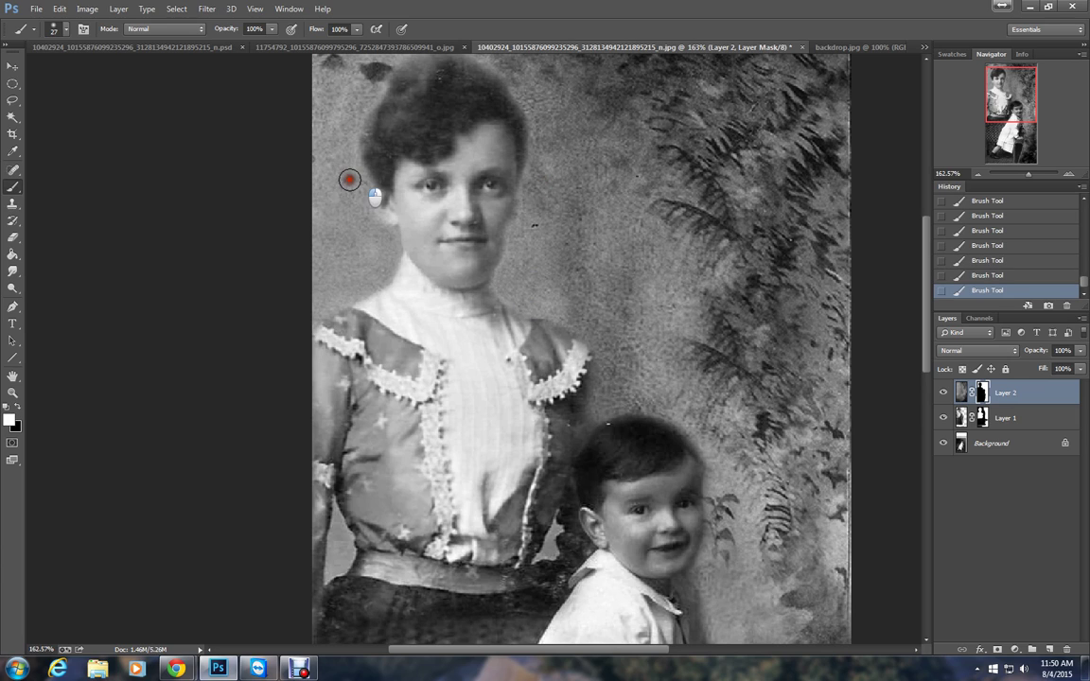
{"action": "left_click", "coordinate": [767, 438]}
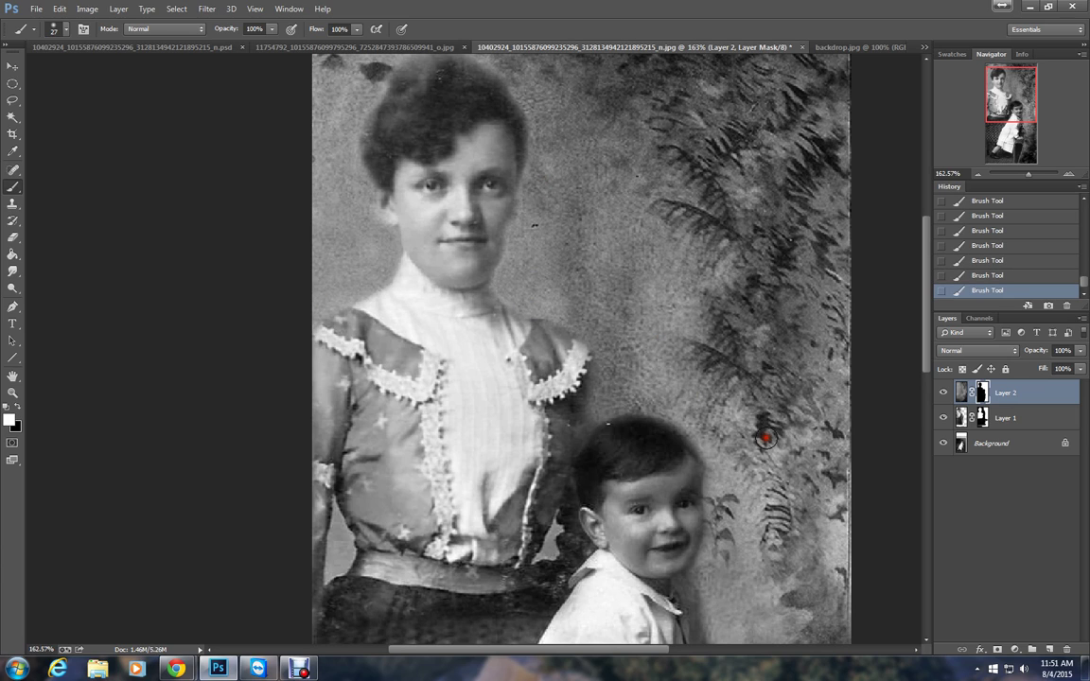
{"action": "scroll", "coordinate": [720, 369], "scroll_direction": "down", "scroll_amount": 3}
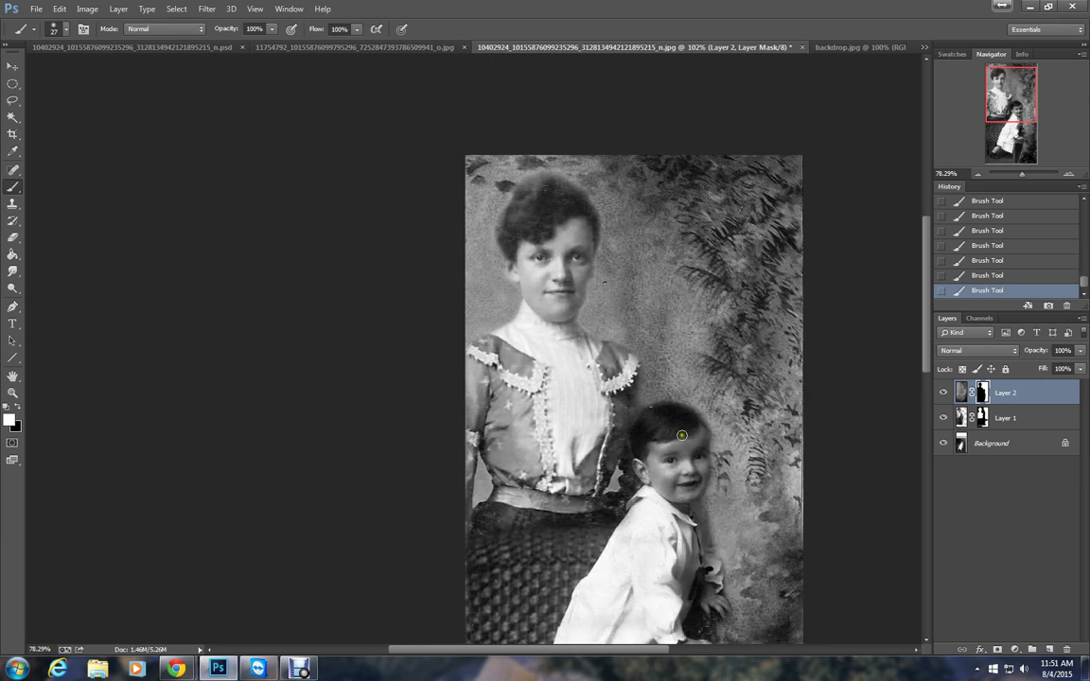
{"action": "scroll", "coordinate": [682, 435], "scroll_direction": "down", "scroll_amount": 2}
On the Background layer, heal the spot at the boy's hair edge with the Spot Healing Brush
{"action": "left_click", "coordinate": [959, 445]}
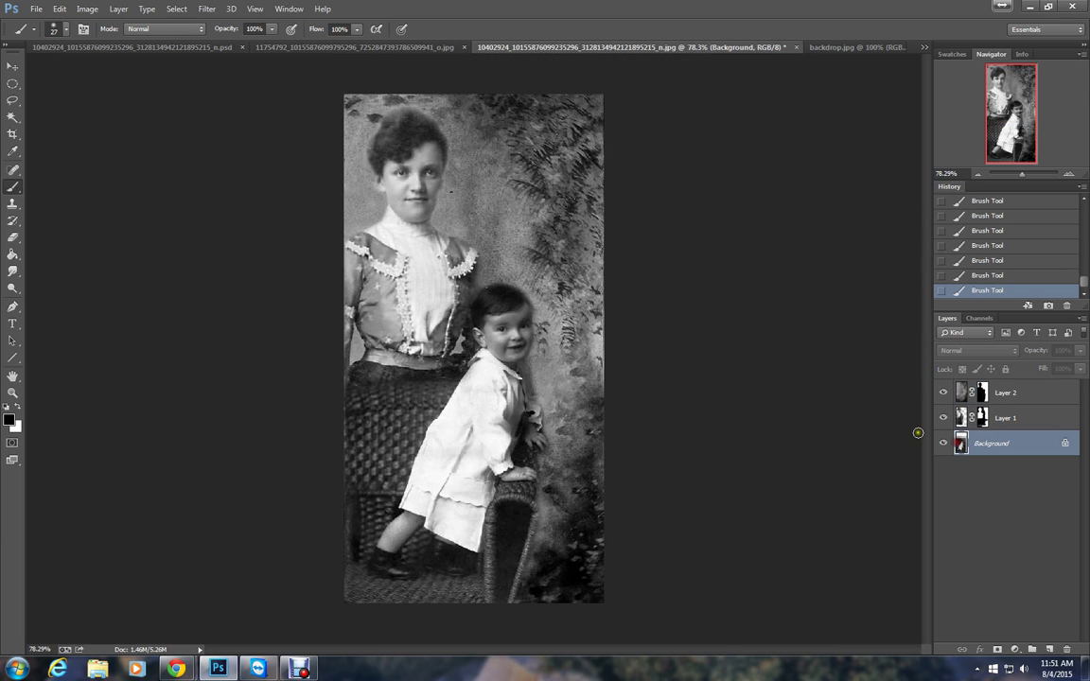
{"action": "scroll", "coordinate": [507, 275], "scroll_direction": "up", "scroll_amount": 3}
{"action": "scroll", "coordinate": [507, 275], "scroll_direction": "up", "scroll_amount": 1}
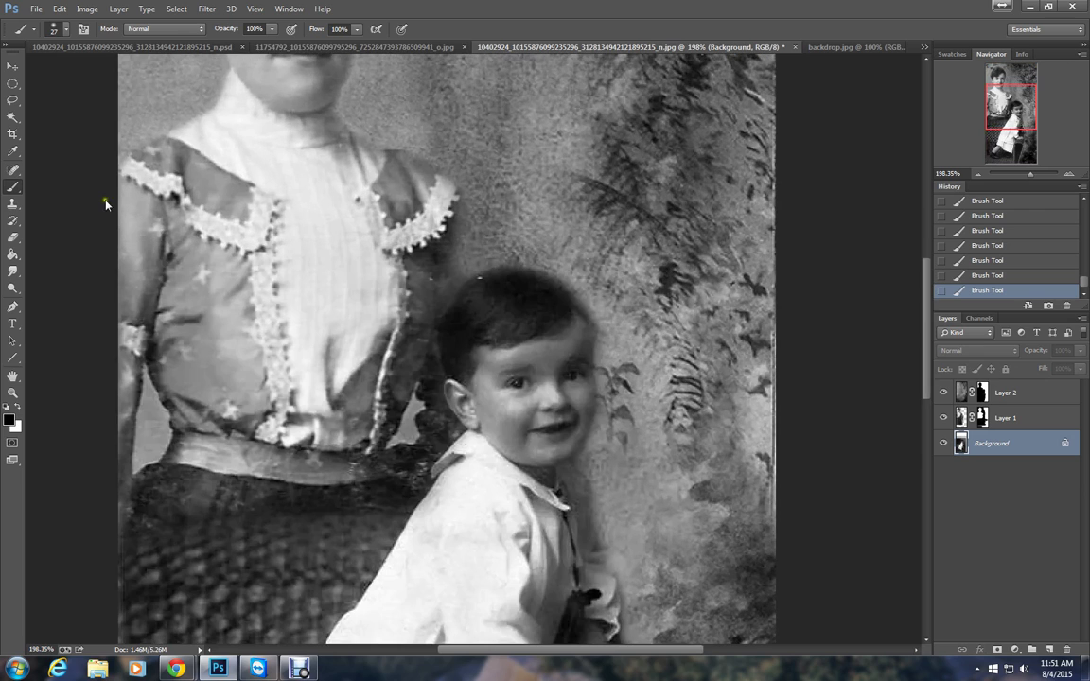
{"action": "left_click", "coordinate": [15, 171]}
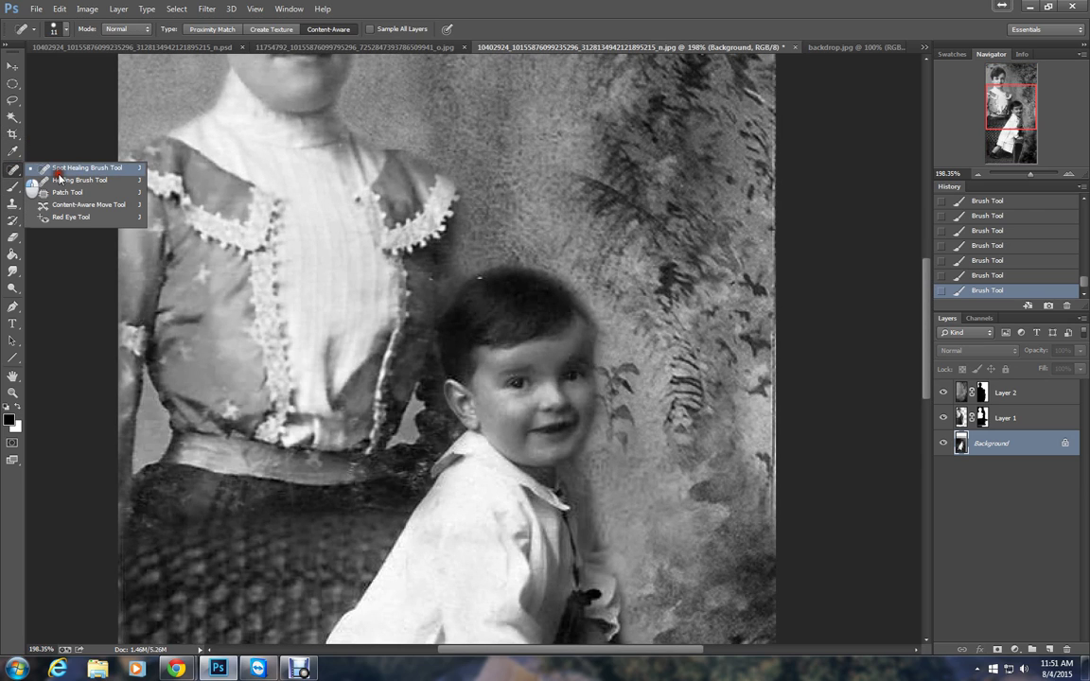
{"action": "left_click", "coordinate": [57, 174]}
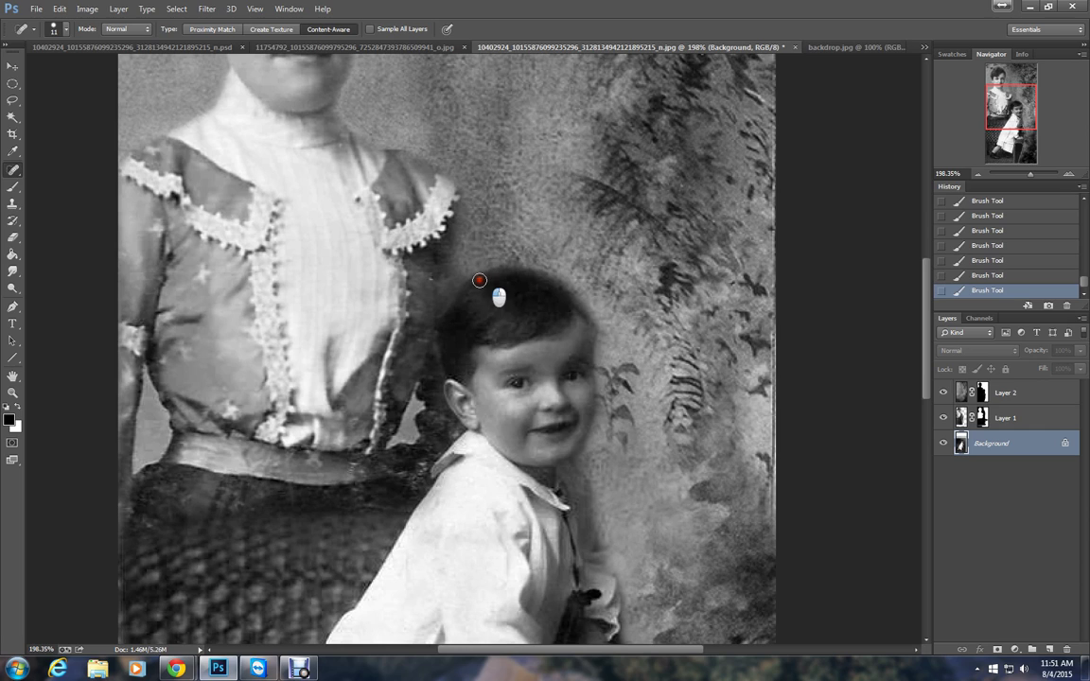
{"action": "left_click", "coordinate": [478, 280]}
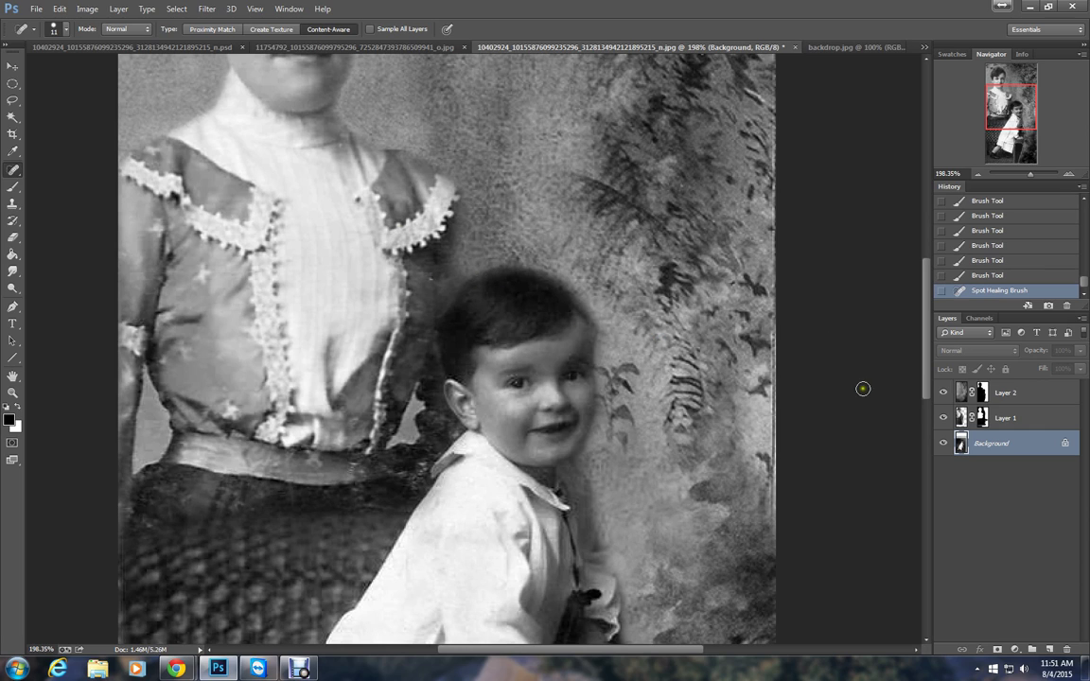
Heal a spot on the boy's forehead in Layer 1 and one beside the woman's face in Layer 2
{"action": "key", "text": "alt+bracketright"}
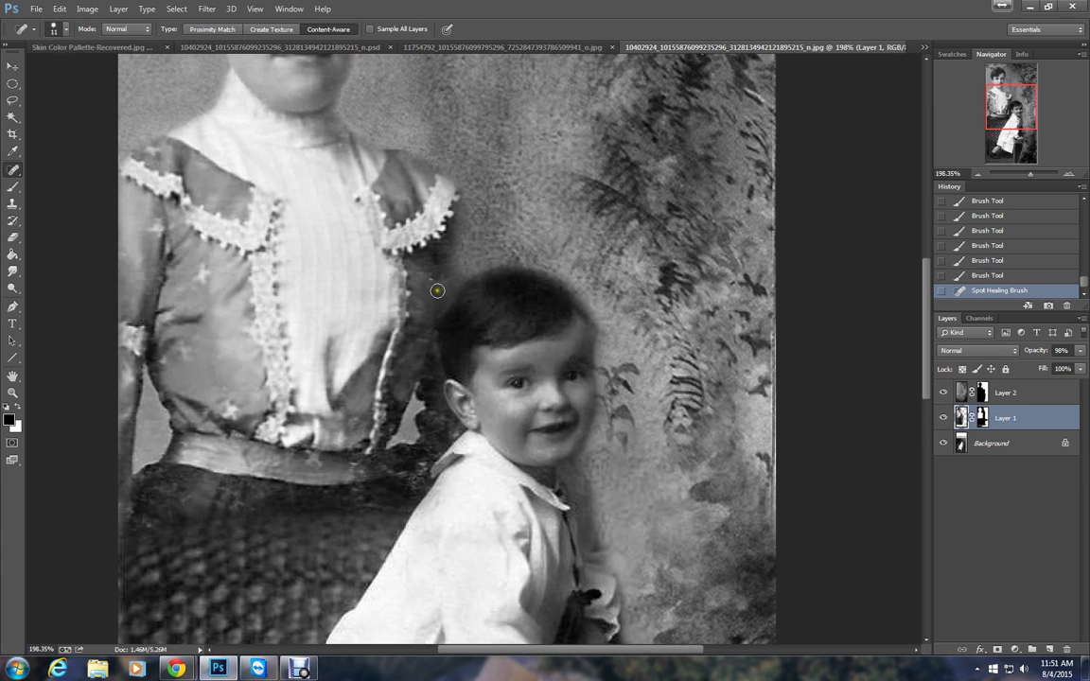
{"action": "left_click", "coordinate": [520, 356]}
{"action": "key", "text": "alt+bracketright"}
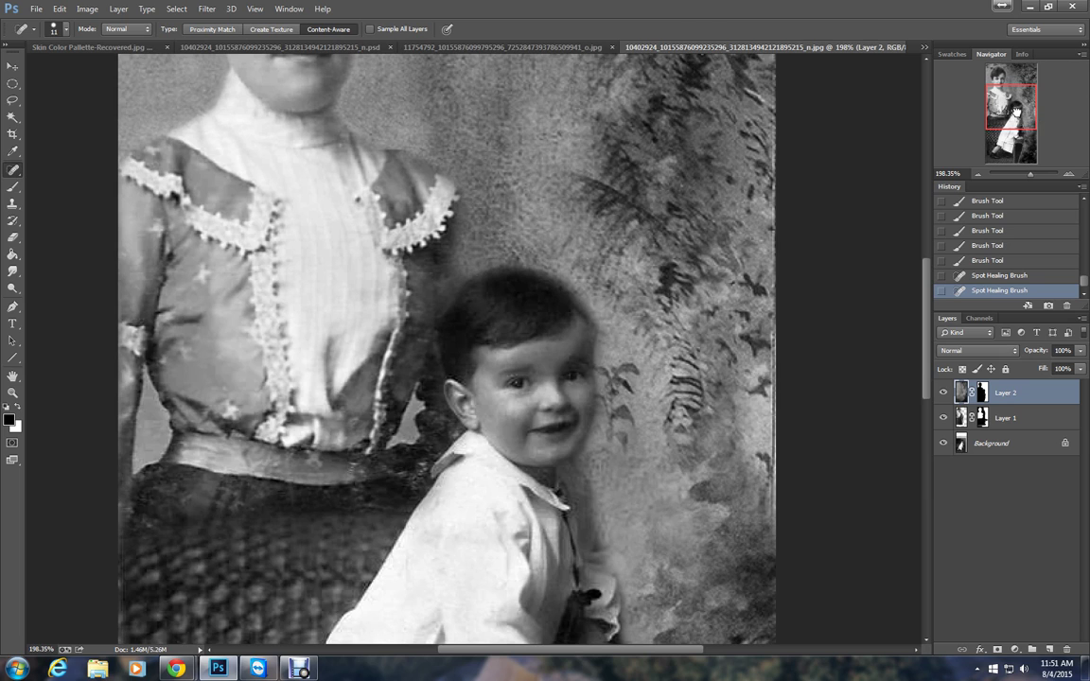
{"action": "scroll", "coordinate": [477, 121], "scroll_direction": "up", "scroll_amount": 4}
{"action": "left_click", "coordinate": [386, 203]}
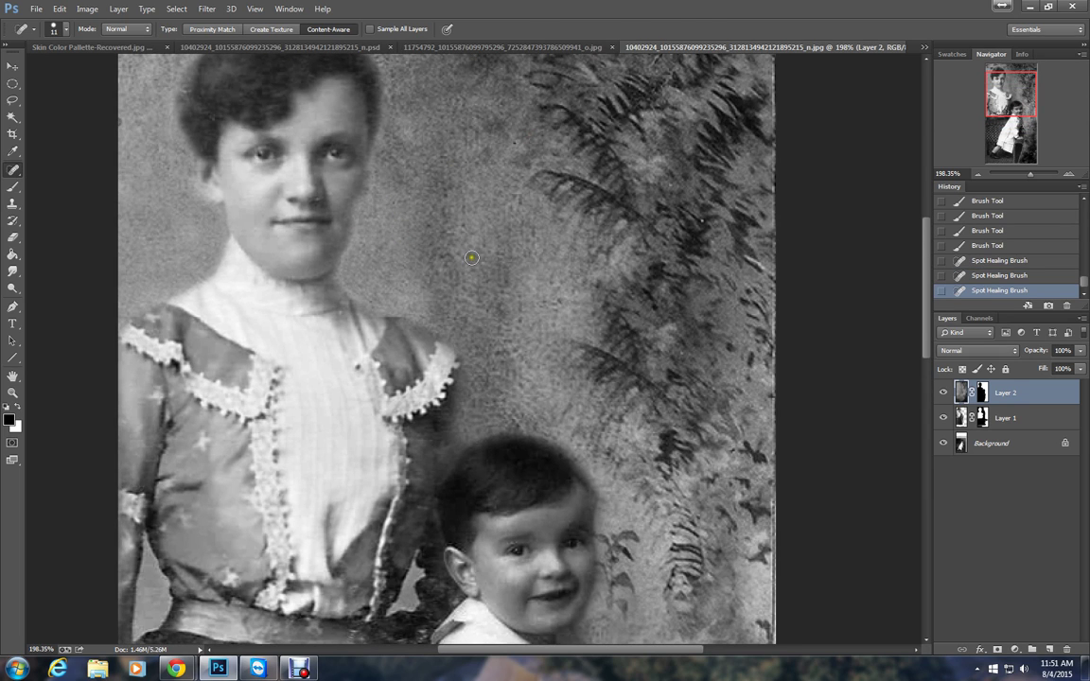
{"action": "scroll", "coordinate": [700, 285], "scroll_direction": "down", "scroll_amount": 2}
{"action": "scroll", "coordinate": [700, 285], "scroll_direction": "down", "scroll_amount": 2}
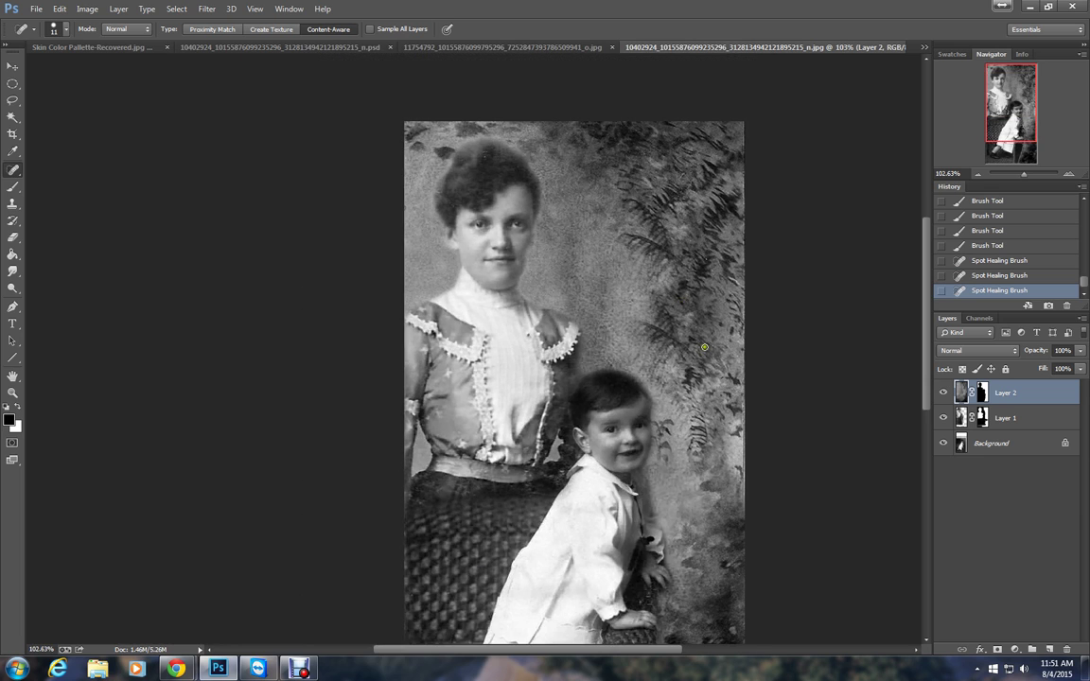
{"action": "scroll", "coordinate": [704, 347], "scroll_direction": "down", "scroll_amount": 2}
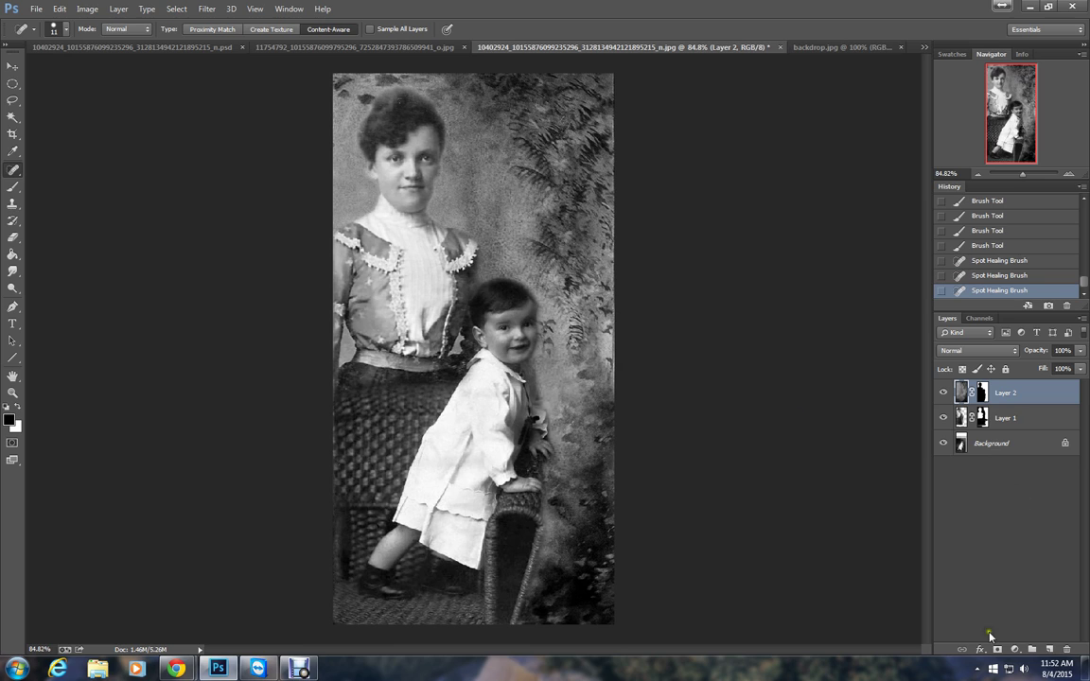
Add a new layer above Layer 2 with its blend mode set to Soft Light
{"action": "left_click", "coordinate": [1058, 648]}
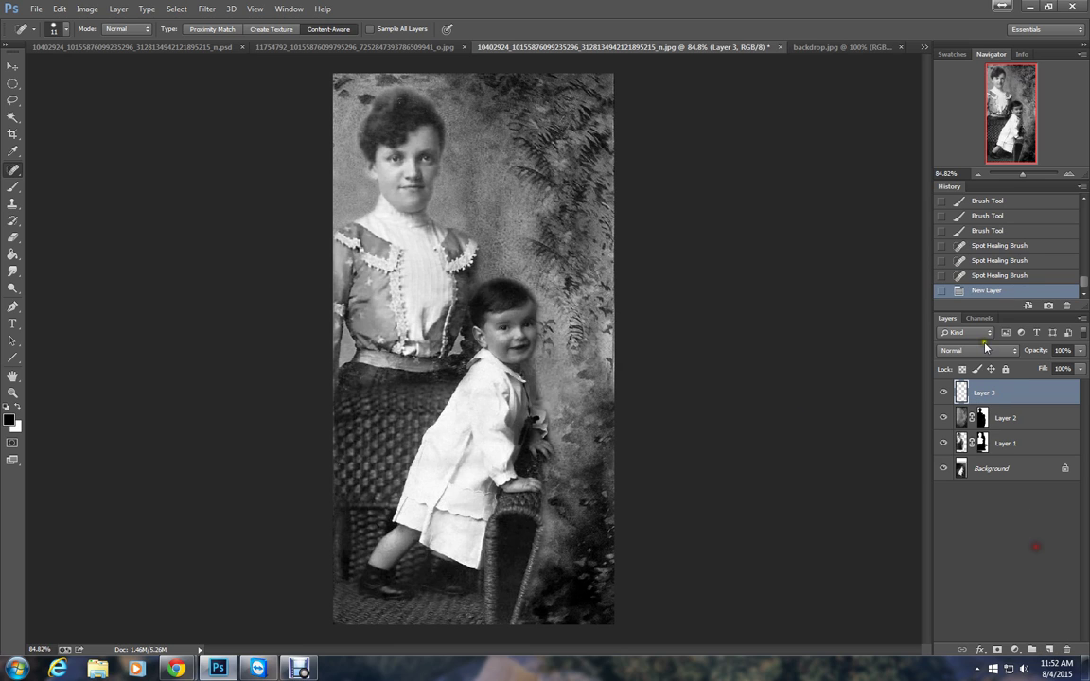
{"action": "left_click", "coordinate": [952, 354]}
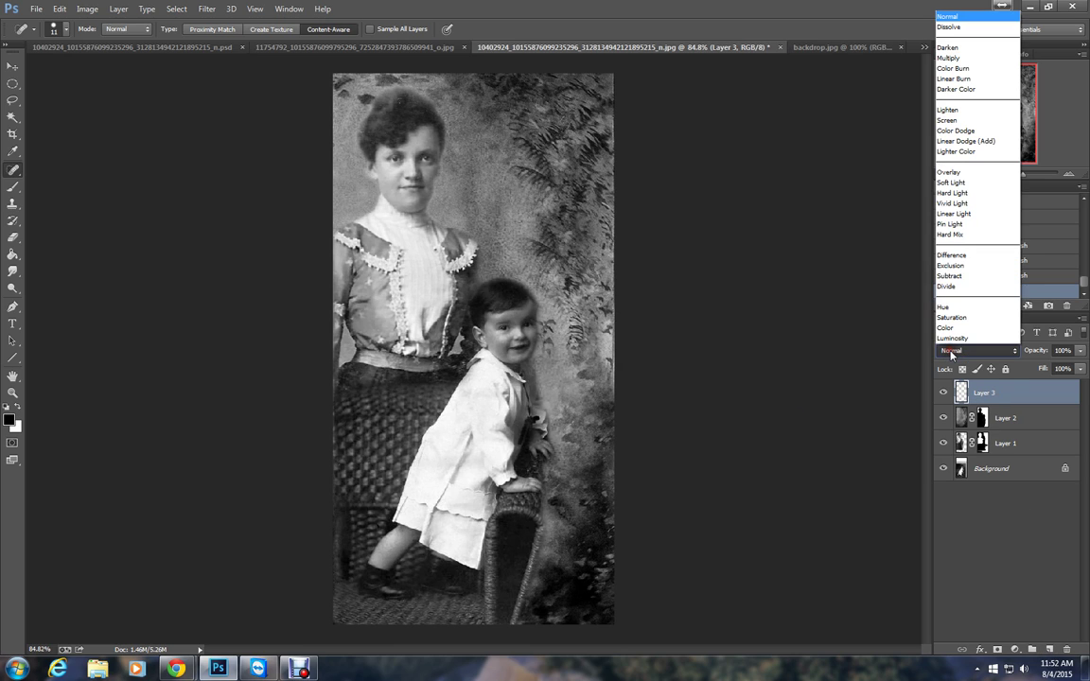
{"action": "left_click", "coordinate": [964, 182]}
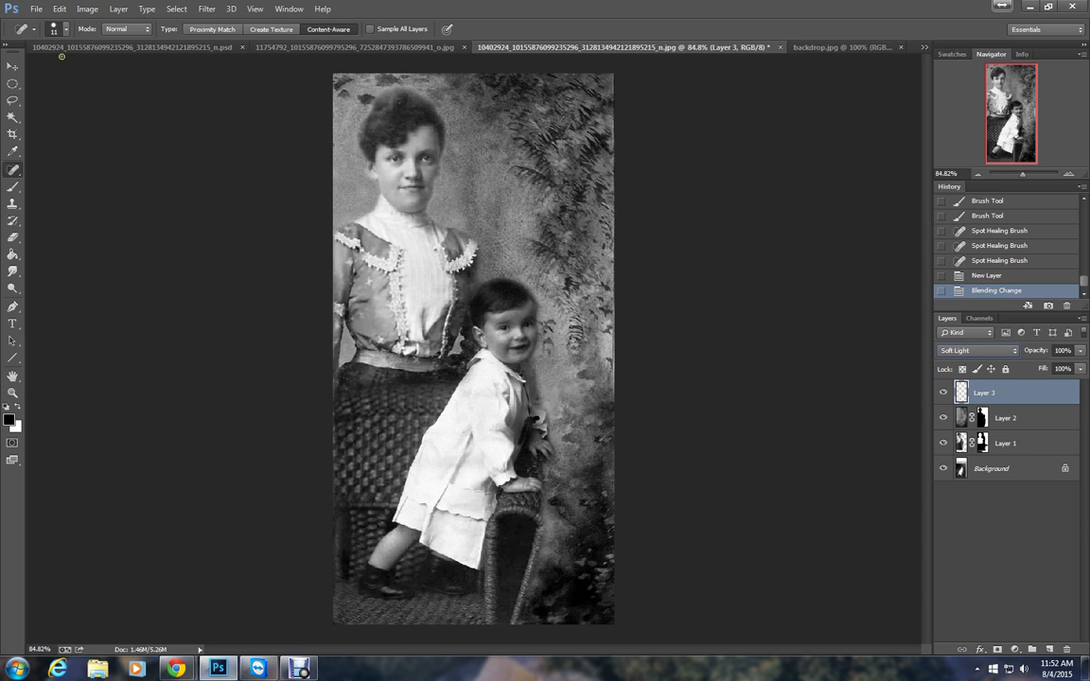
Set the foreground colour to the peach skin tone #e1c2a1
{"action": "left_click", "coordinate": [8, 418]}
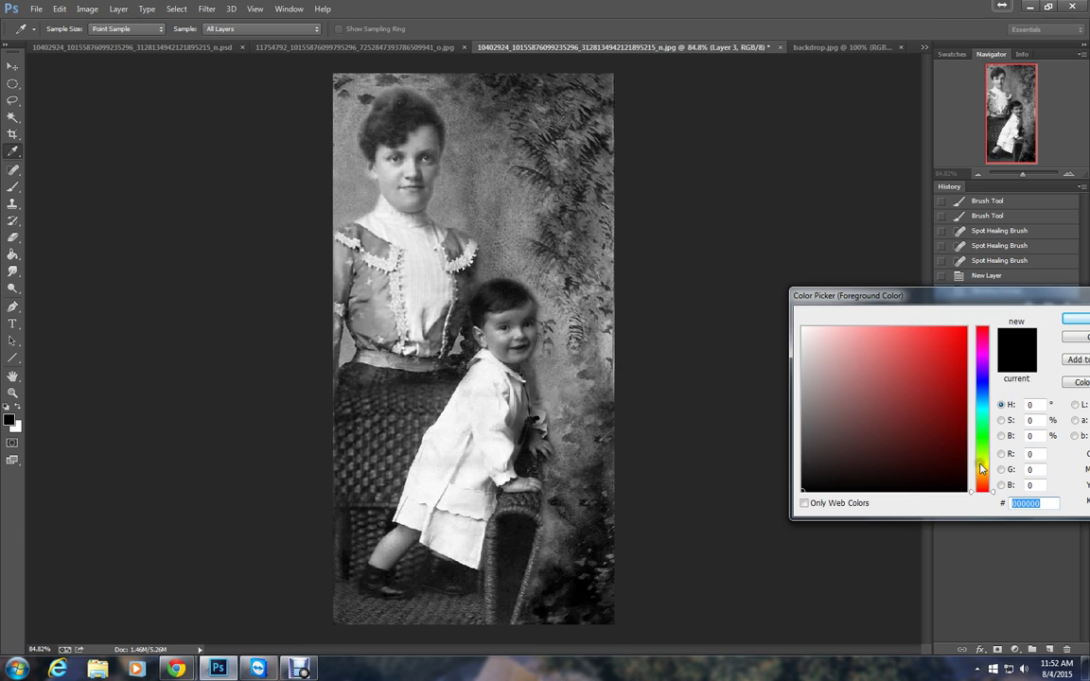
{"action": "type", "text": "d3ab81"}
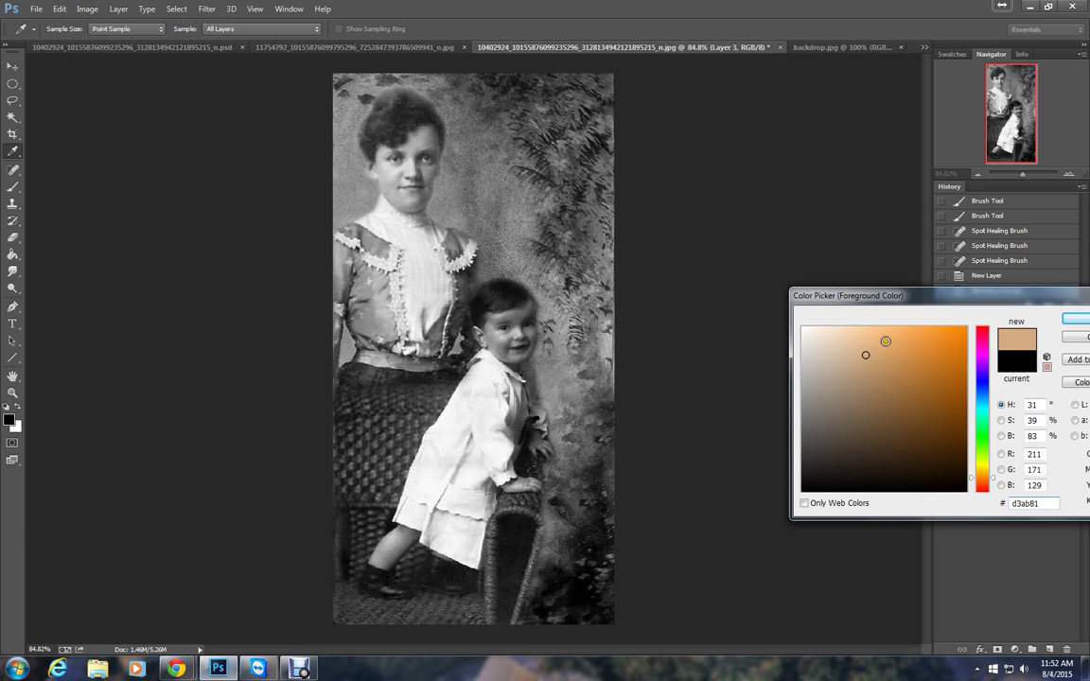
{"action": "left_click", "coordinate": [843, 341]}
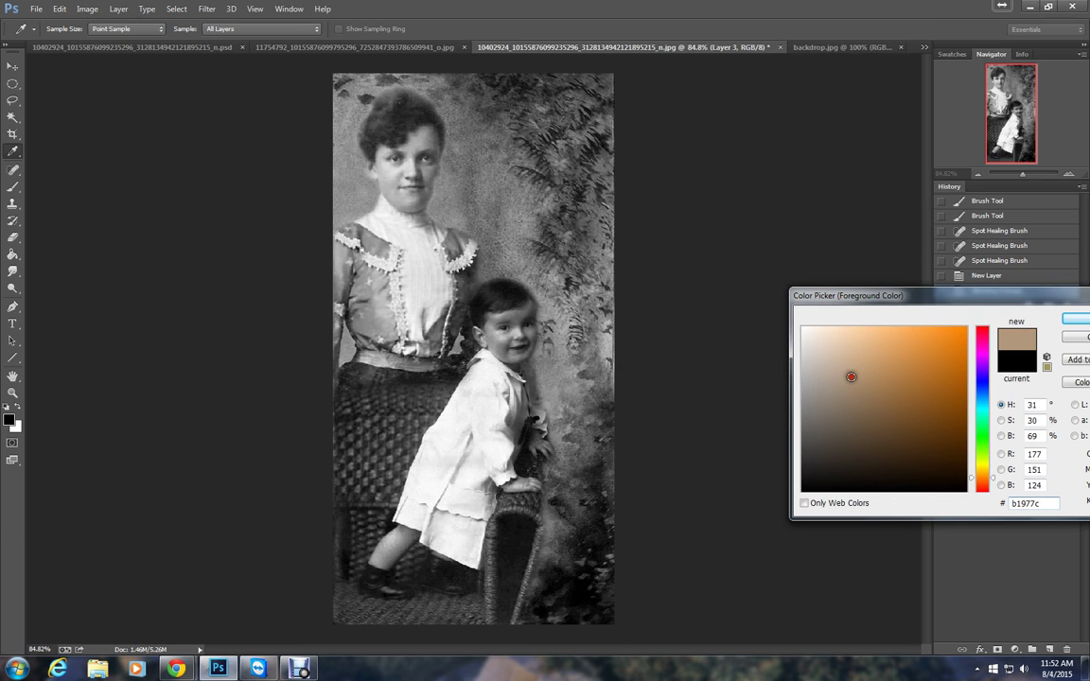
{"action": "left_click", "coordinate": [839, 349]}
{"action": "left_click_drag", "start_coordinate": [839, 349], "coordinate": [857, 347]}
{"action": "left_click", "coordinate": [1072, 322]}
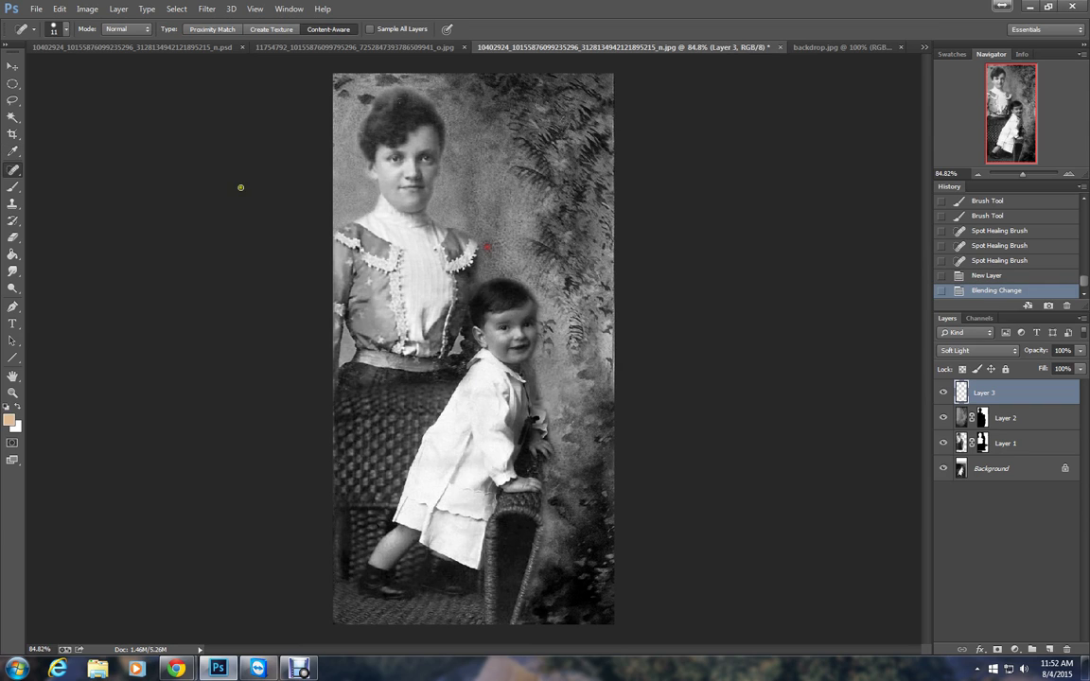
Brush the peach tone over the woman's face and temple
{"action": "left_click", "coordinate": [13, 186]}
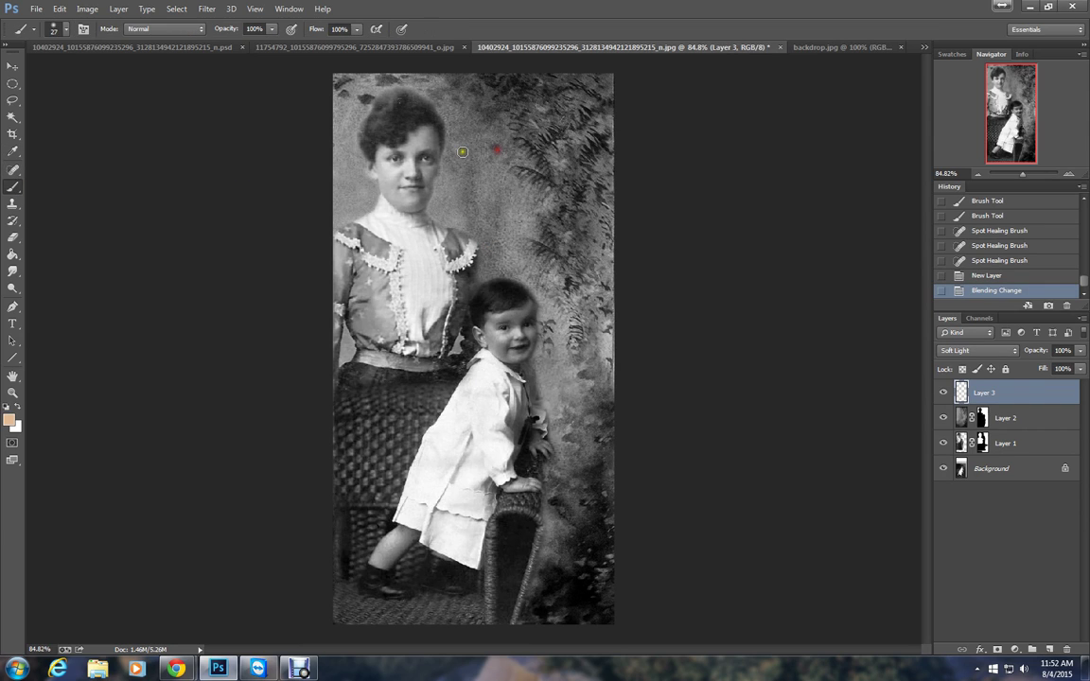
{"action": "mouse_move", "coordinate": [428, 135]}
{"action": "left_mouse_down"}
{"action": "mouse_move", "coordinate": [409, 171]}
{"action": "mouse_move", "coordinate": [390, 174]}
{"action": "mouse_move", "coordinate": [424, 171]}
{"action": "mouse_move", "coordinate": [427, 193]}
{"action": "mouse_move", "coordinate": [402, 197]}
{"action": "mouse_move", "coordinate": [407, 185]}
{"action": "mouse_move", "coordinate": [431, 185]}
{"action": "mouse_move", "coordinate": [416, 194]}
{"action": "mouse_move", "coordinate": [379, 178]}
{"action": "left_mouse_up"}
{"action": "left_click", "coordinate": [369, 167]}
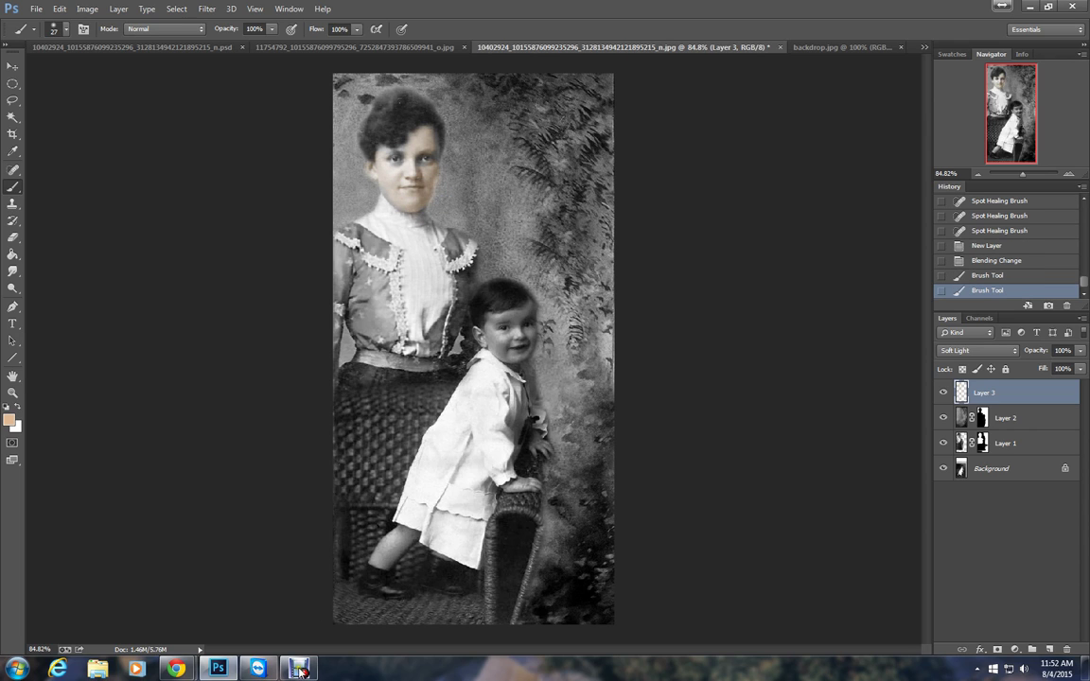